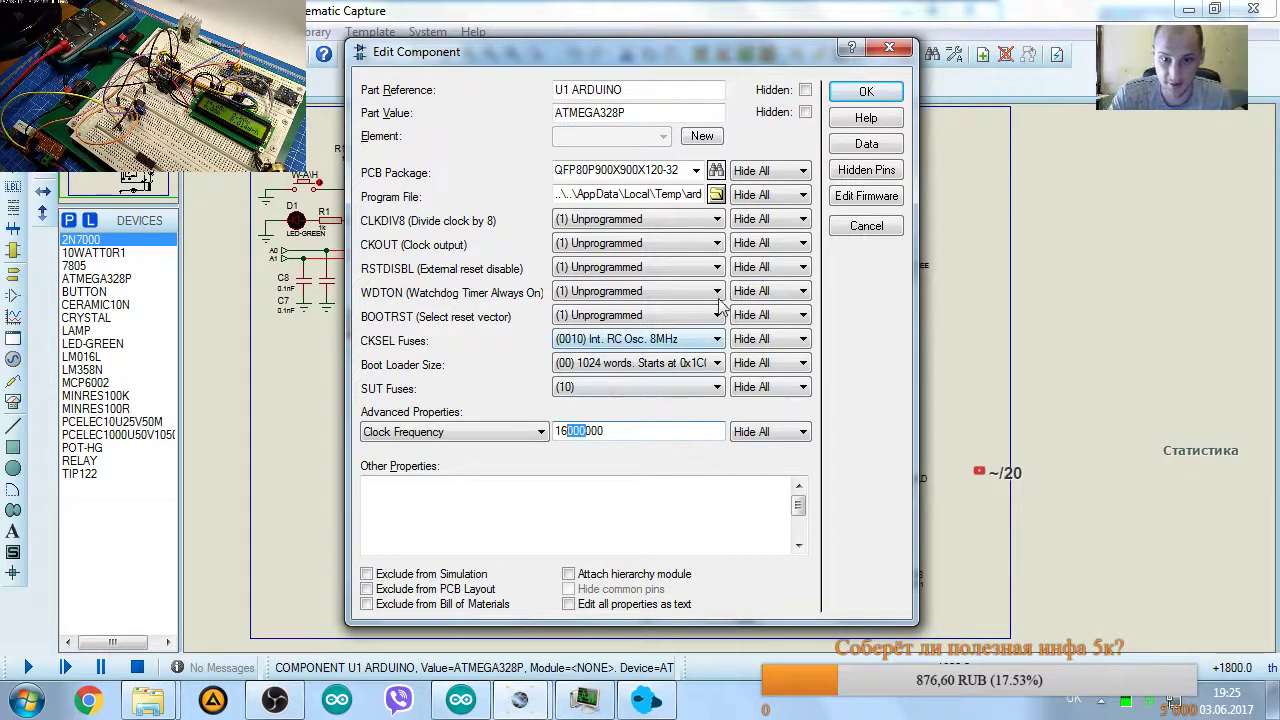
Set the CKSEL fuses of the U1 ARDUINO chip to (0000) Ext. Clock and run the simulation.
{"action": "left_click", "coordinate": [716, 340]}
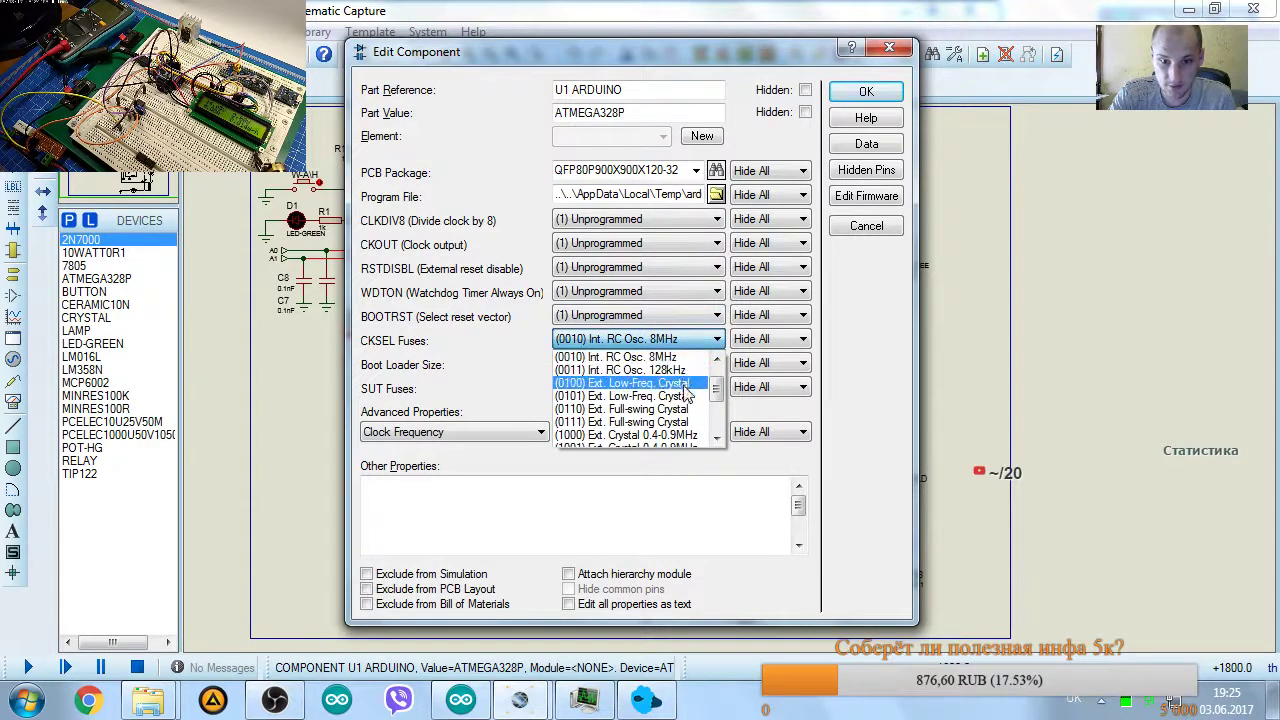
{"action": "scroll", "coordinate": [683, 378], "scroll_direction": "up", "scroll_amount": 1}
{"action": "left_click", "coordinate": [675, 374]}
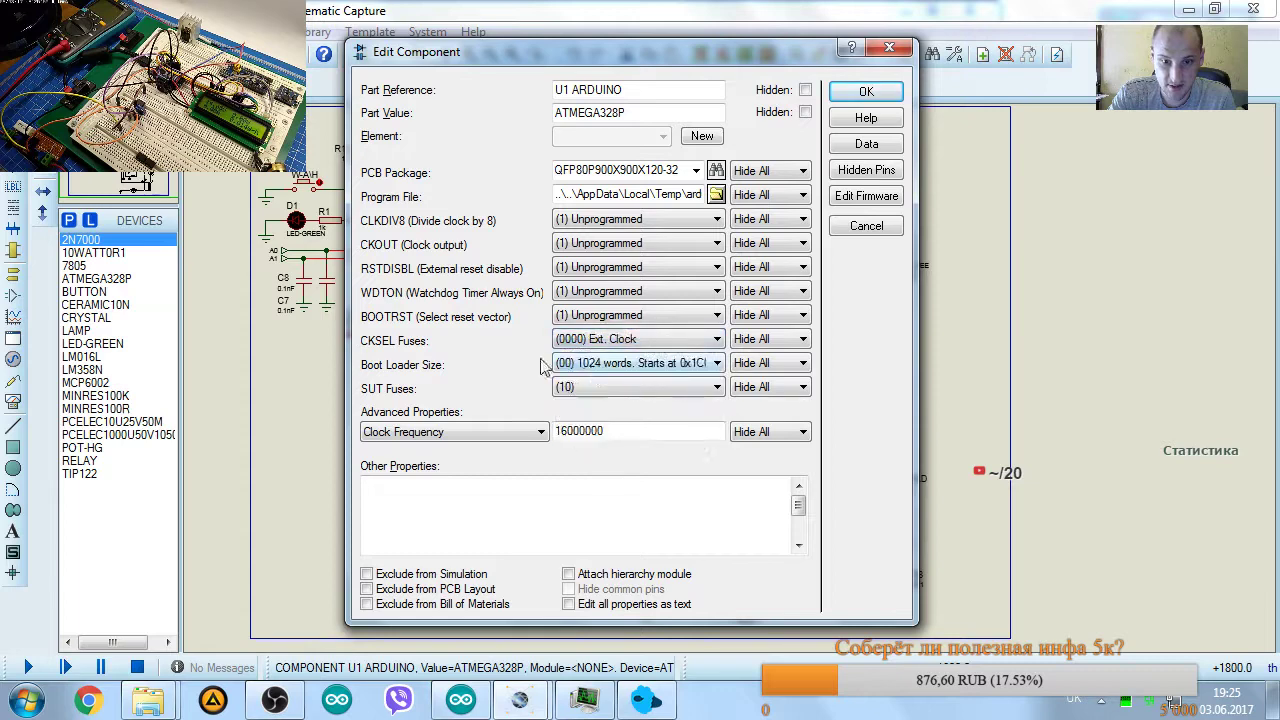
{"action": "left_click", "coordinate": [866, 94]}
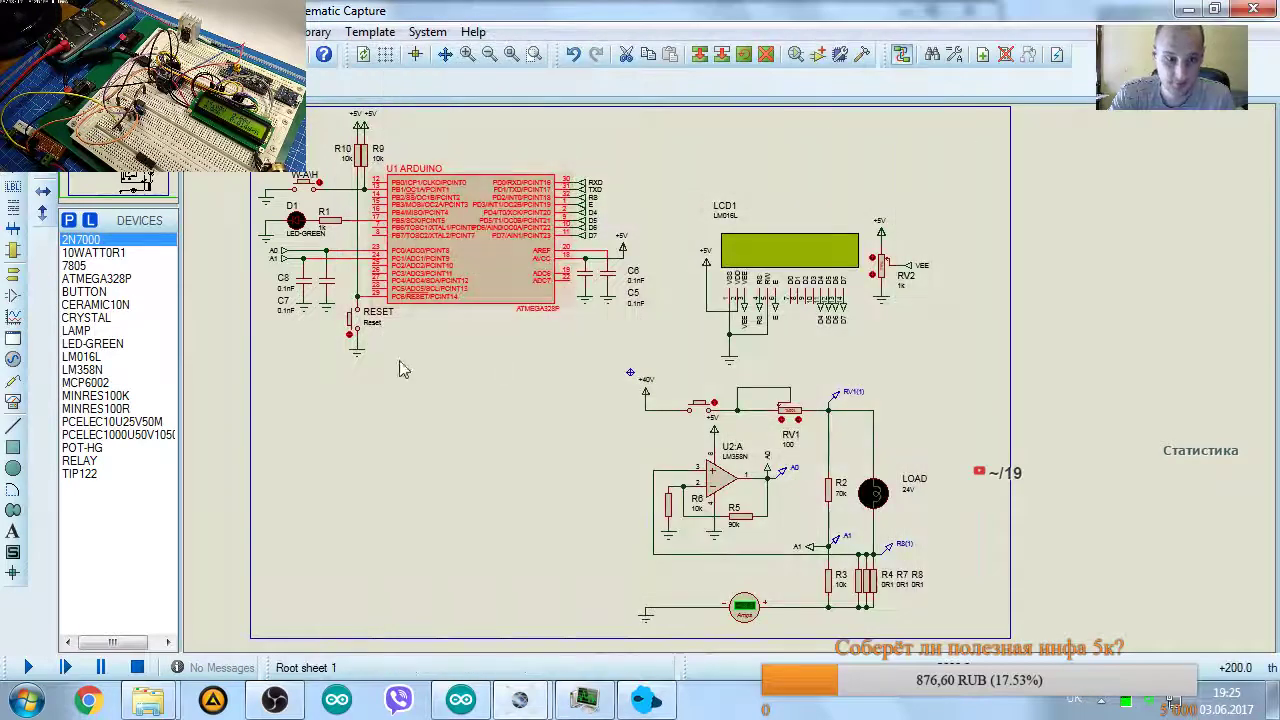
{"action": "left_click", "coordinate": [30, 667]}
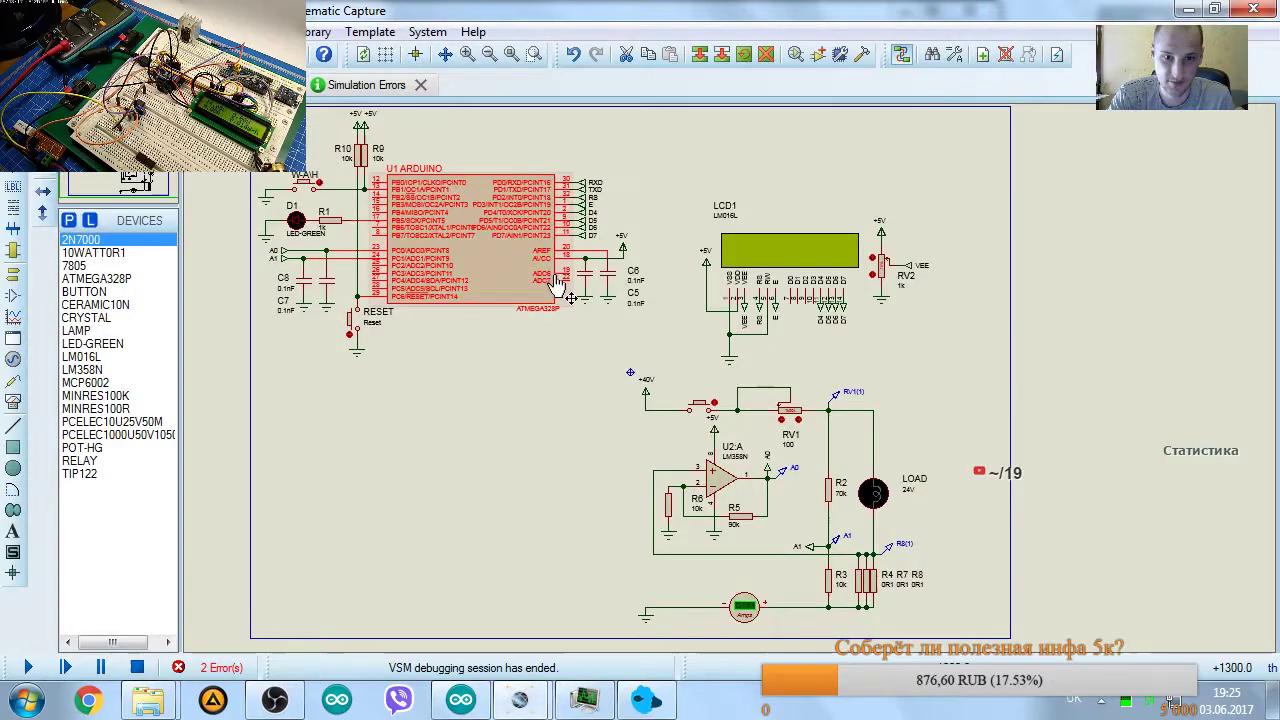
Set the CKSEL fuses of U1 ARDUINO to (0010) Int. RC Osc. 8MHz, then run the simulation and check its error log.
{"action": "double_click", "coordinate": [557, 285]}
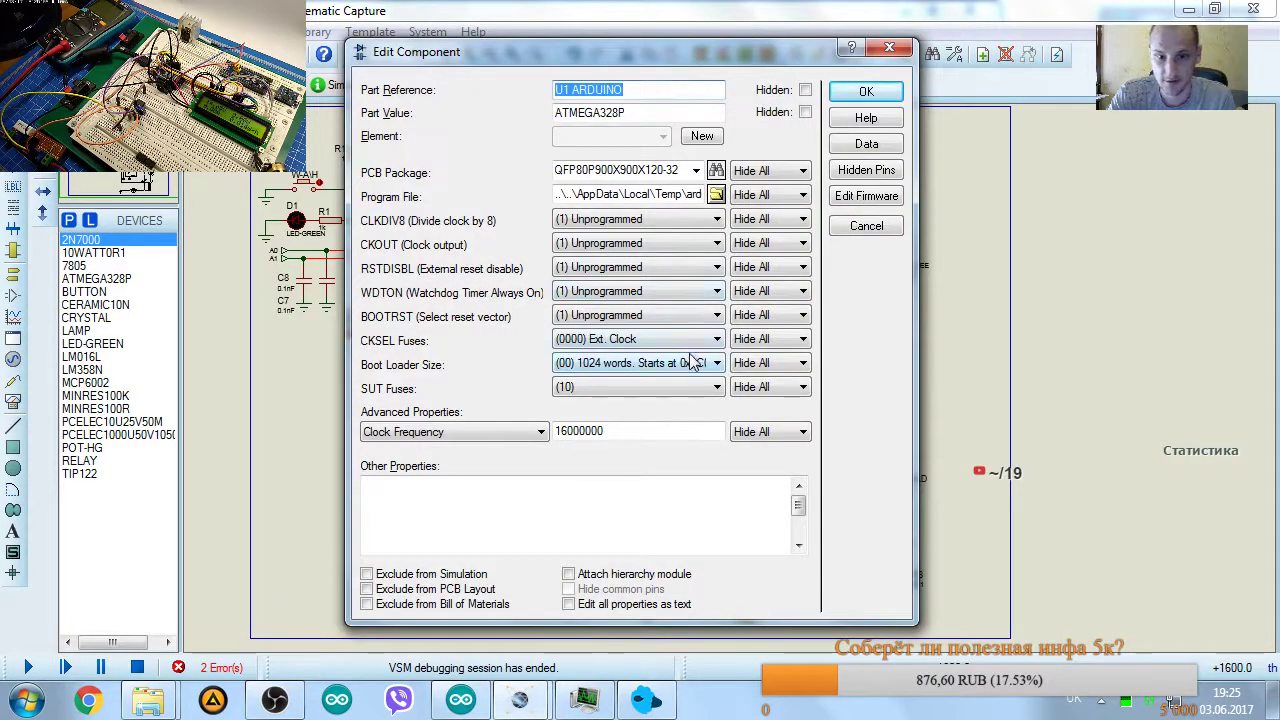
{"action": "left_click", "coordinate": [708, 341]}
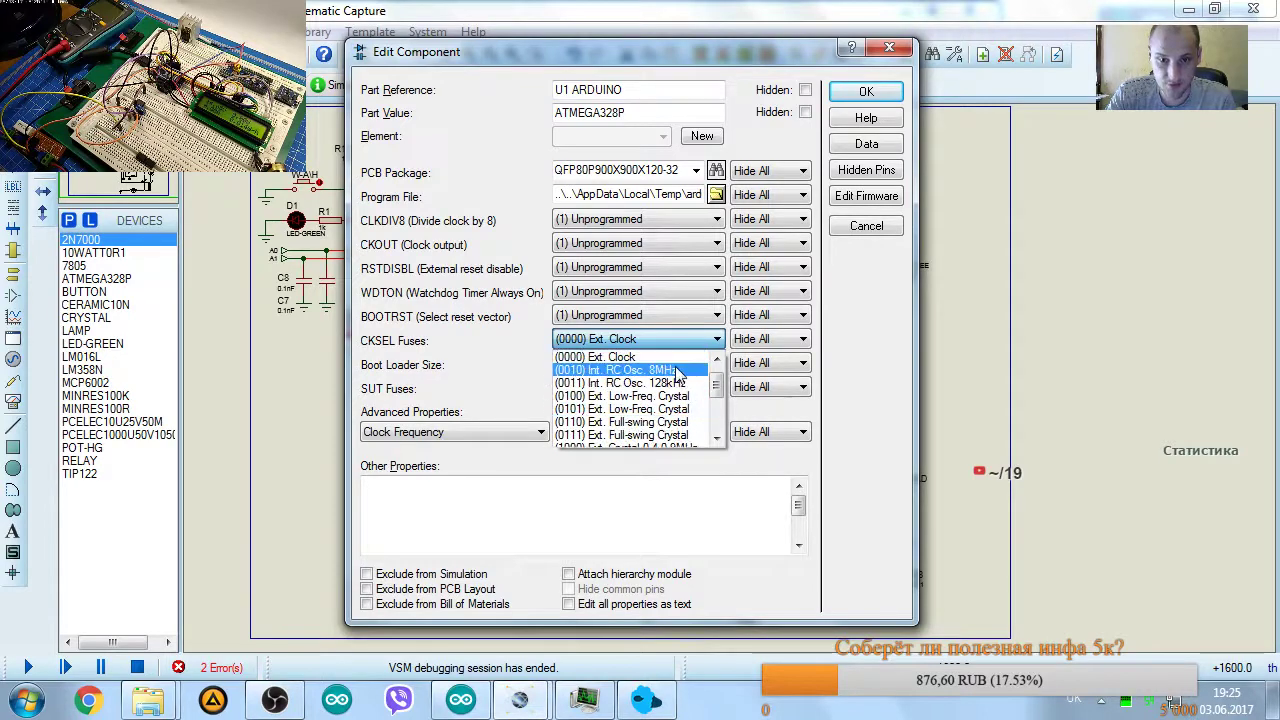
{"action": "left_click", "coordinate": [680, 370]}
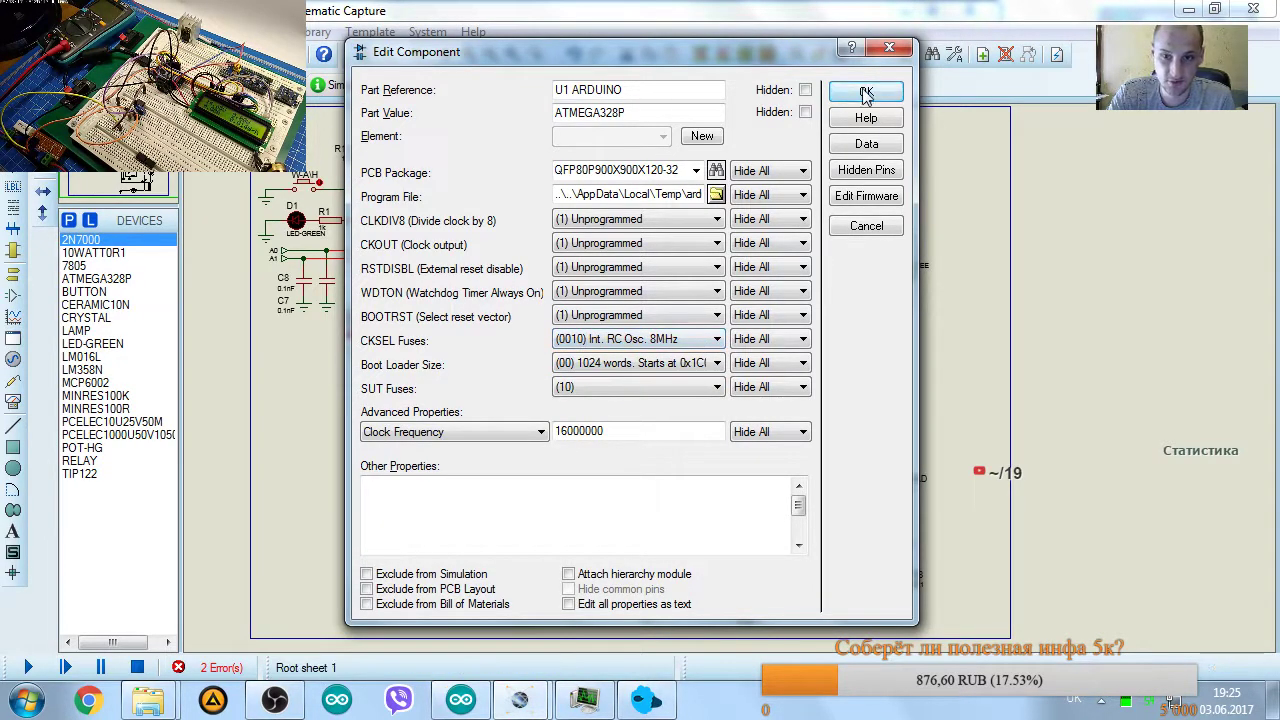
{"action": "left_click", "coordinate": [866, 91]}
{"action": "left_click", "coordinate": [28, 667]}
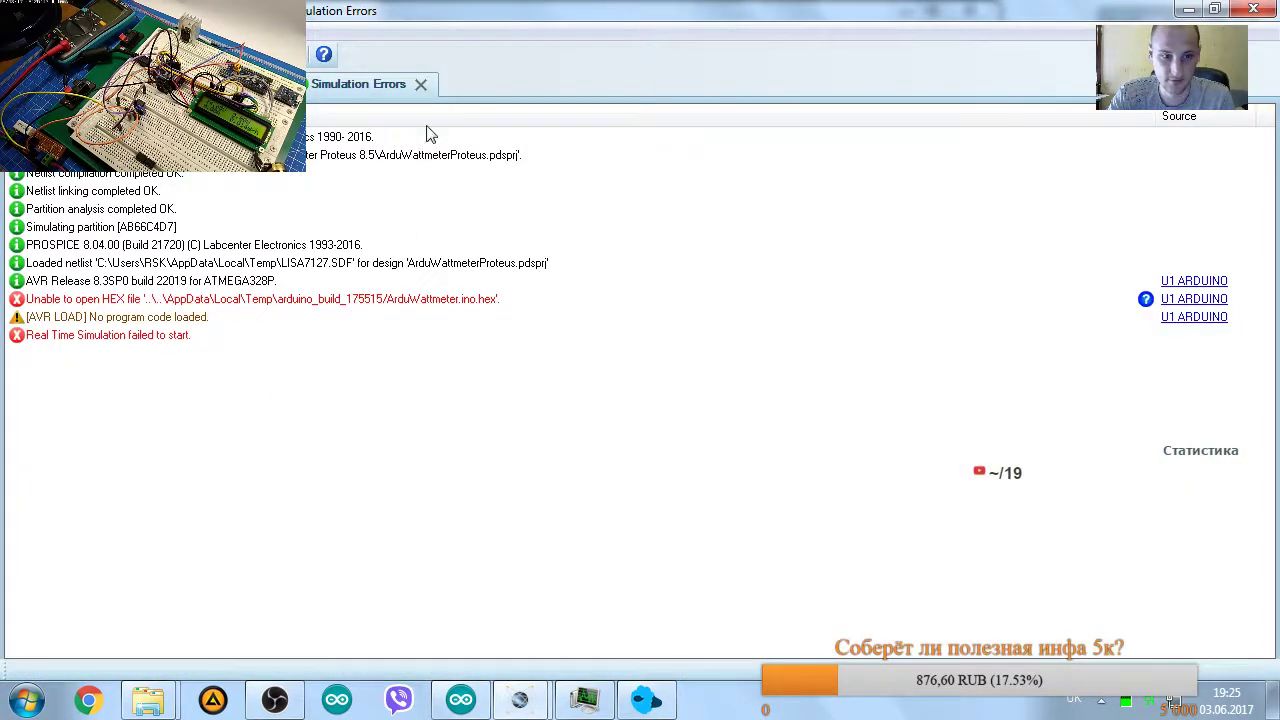
{"action": "left_click", "coordinate": [421, 84]}
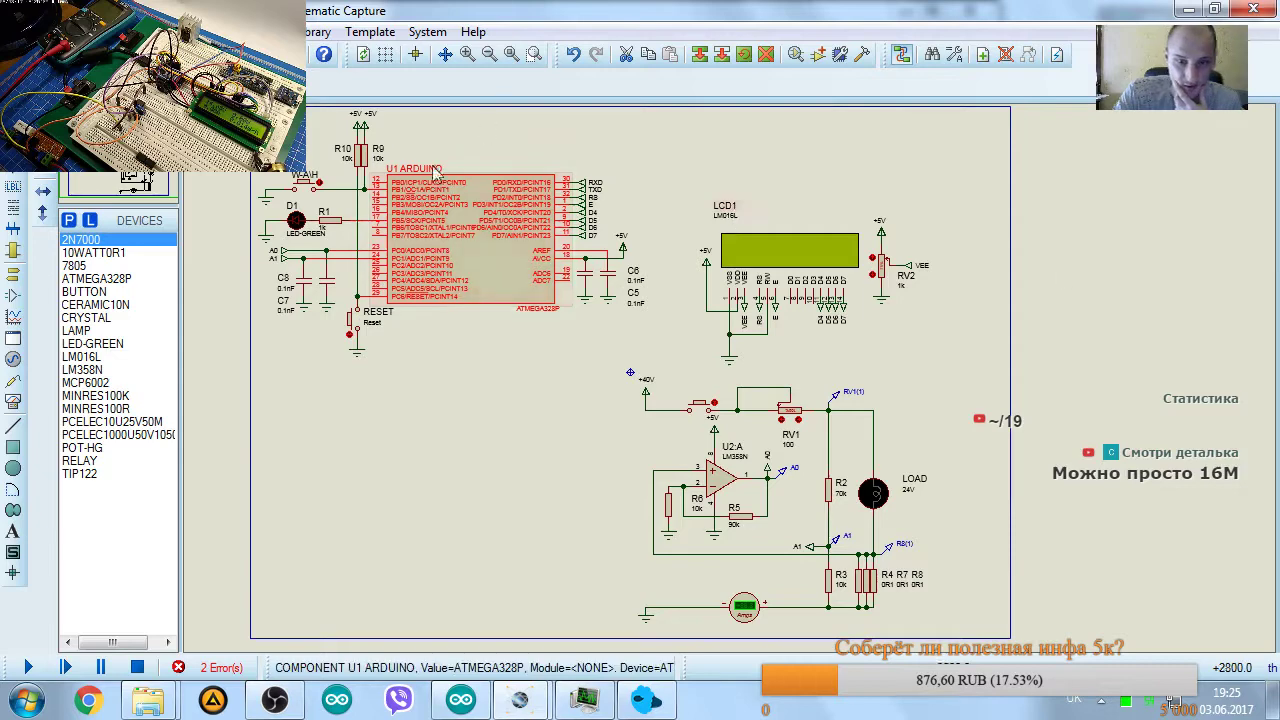
Switch to the Arduino IDE and look through the pin definitions and setup code of the ArduWattmeter sketch.
{"action": "left_click", "coordinate": [500, 295]}
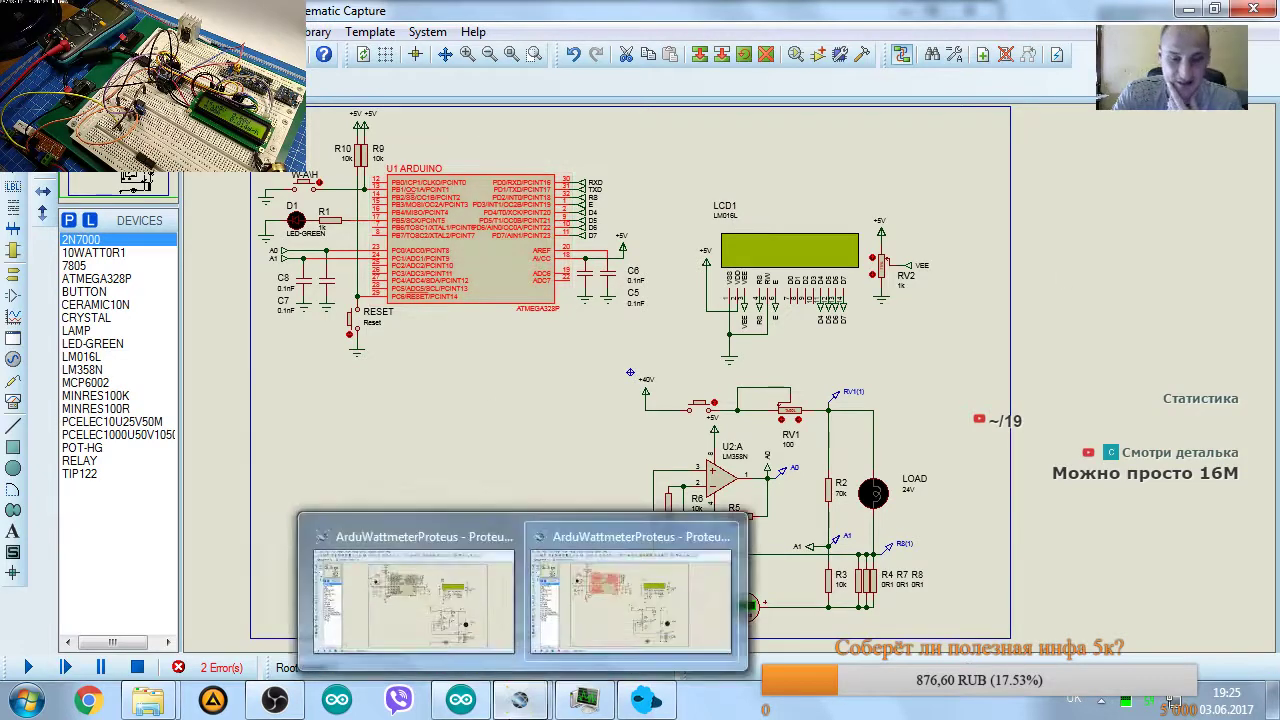
{"action": "mouse_move", "coordinate": [463, 703]}
{"action": "left_click", "coordinate": [469, 605]}
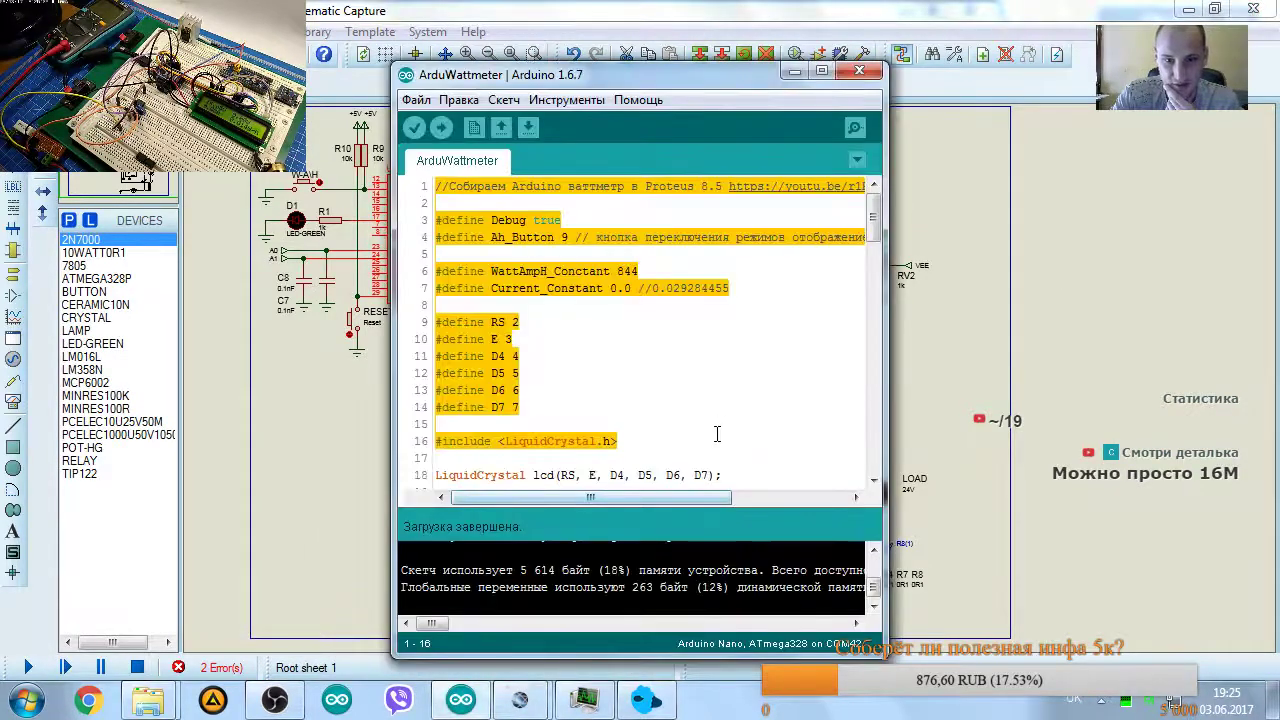
{"action": "scroll", "coordinate": [625, 420], "scroll_direction": "down", "scroll_amount": 3}
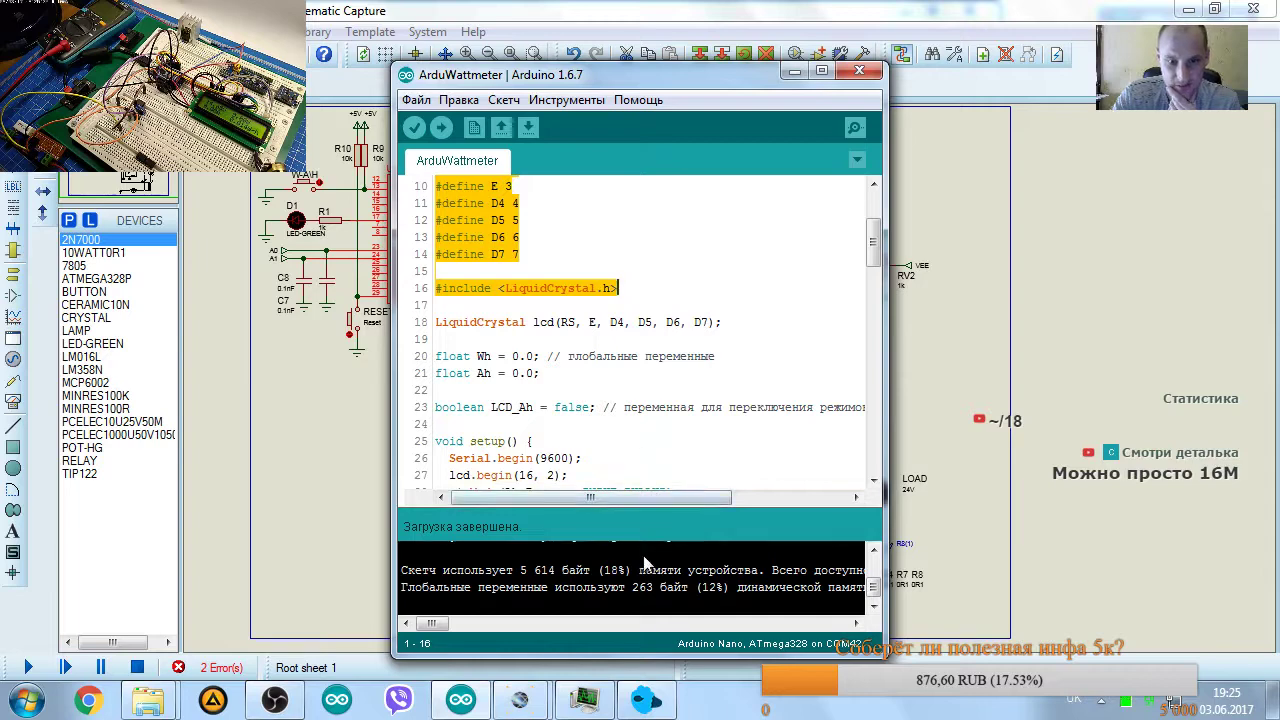
{"action": "scroll", "coordinate": [645, 565], "scroll_direction": "up", "scroll_amount": 2}
{"action": "left_click", "coordinate": [793, 71]}
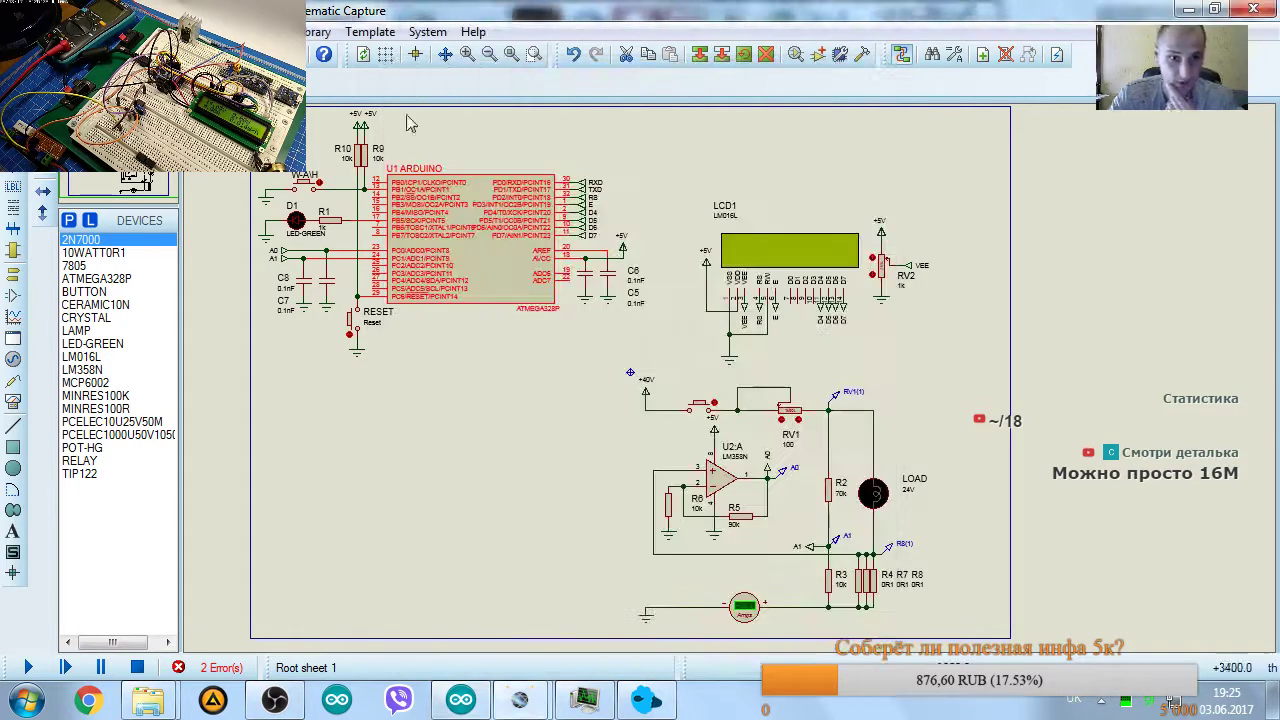
{"action": "right_click", "coordinate": [494, 262]}
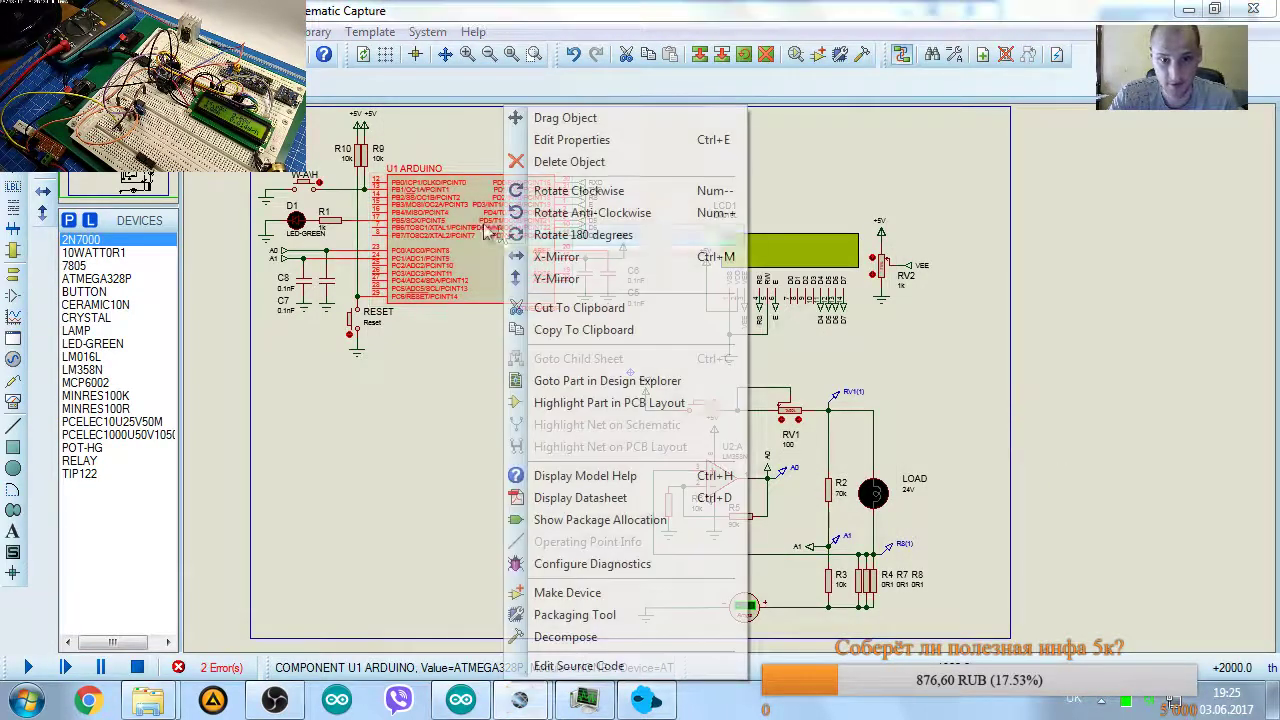
{"action": "left_click", "coordinate": [626, 138]}
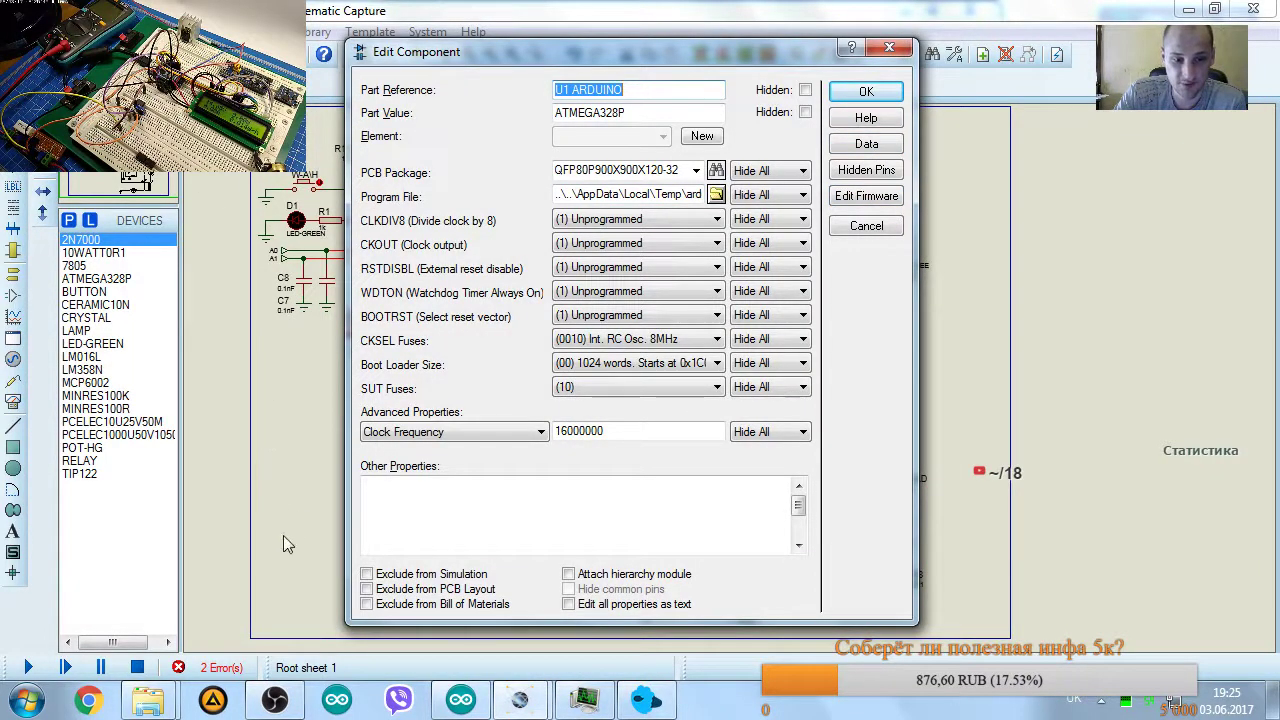
{"action": "left_click", "coordinate": [862, 197]}
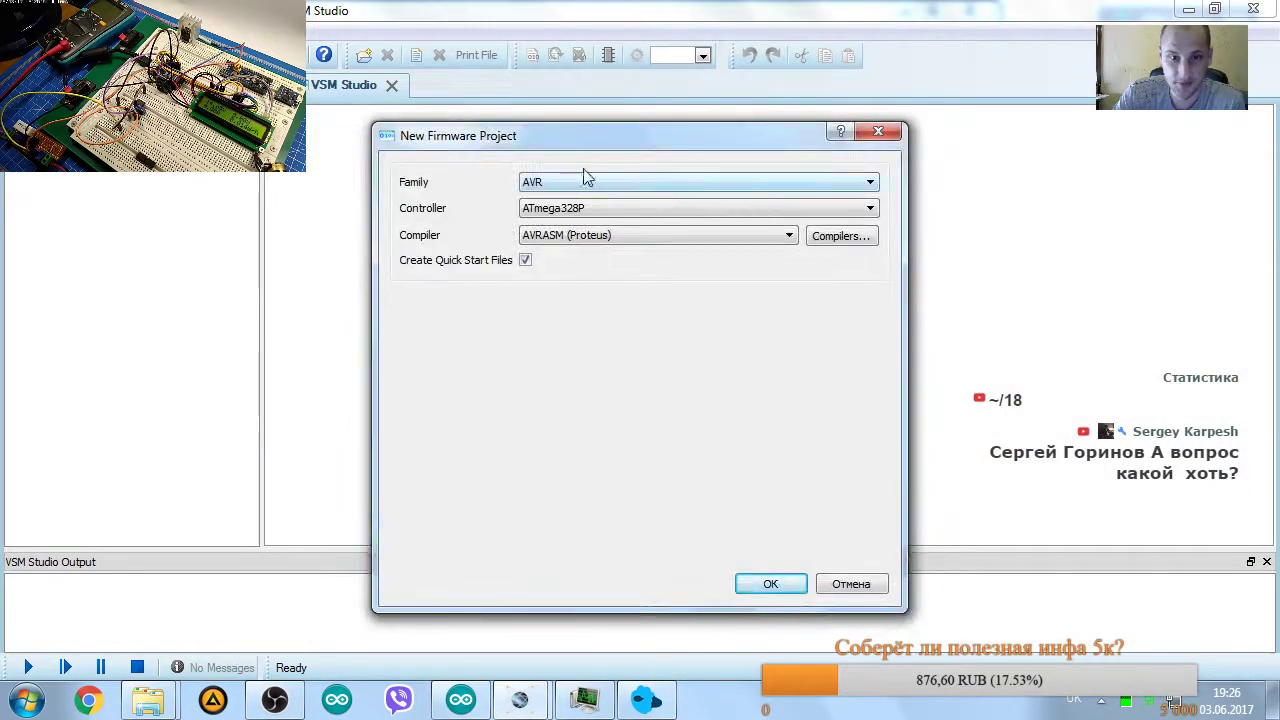
{"action": "left_click", "coordinate": [878, 131]}
{"action": "left_click", "coordinate": [392, 87]}
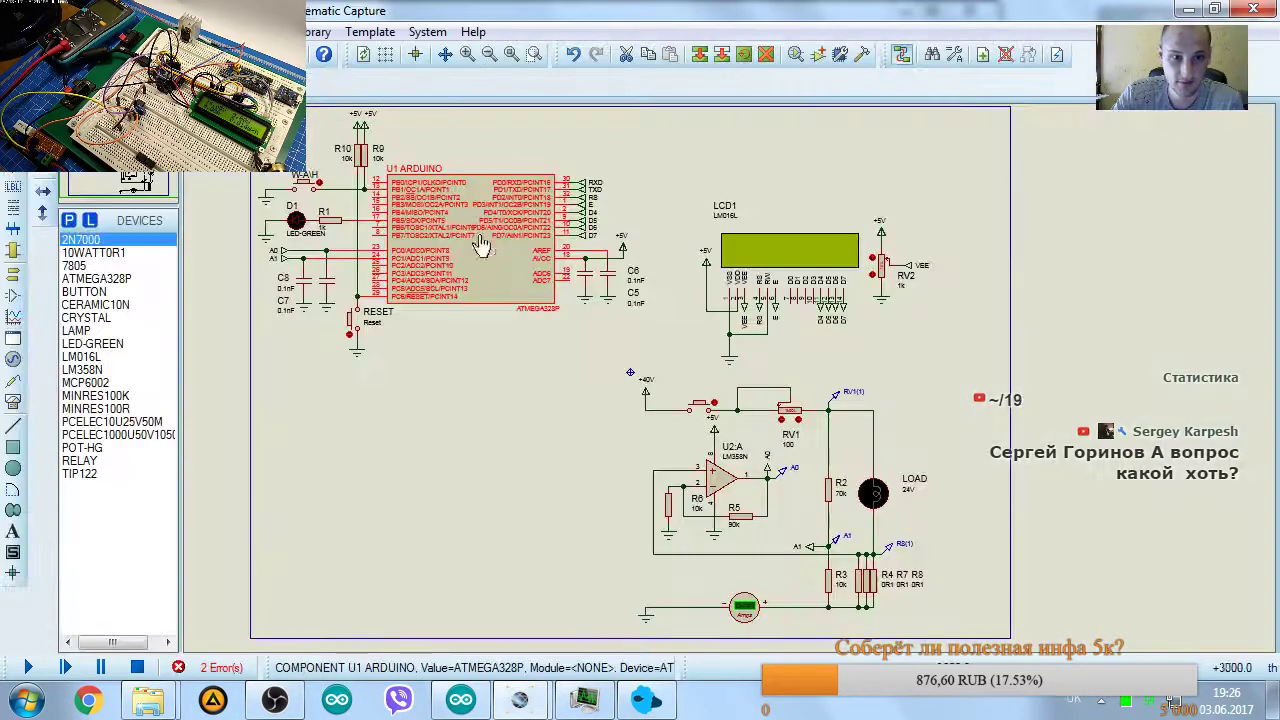
Start a new firmware project from the U1 ARDUINO properties, with AVR as the family and ATmega328P as the controller.
{"action": "right_click", "coordinate": [486, 240]}
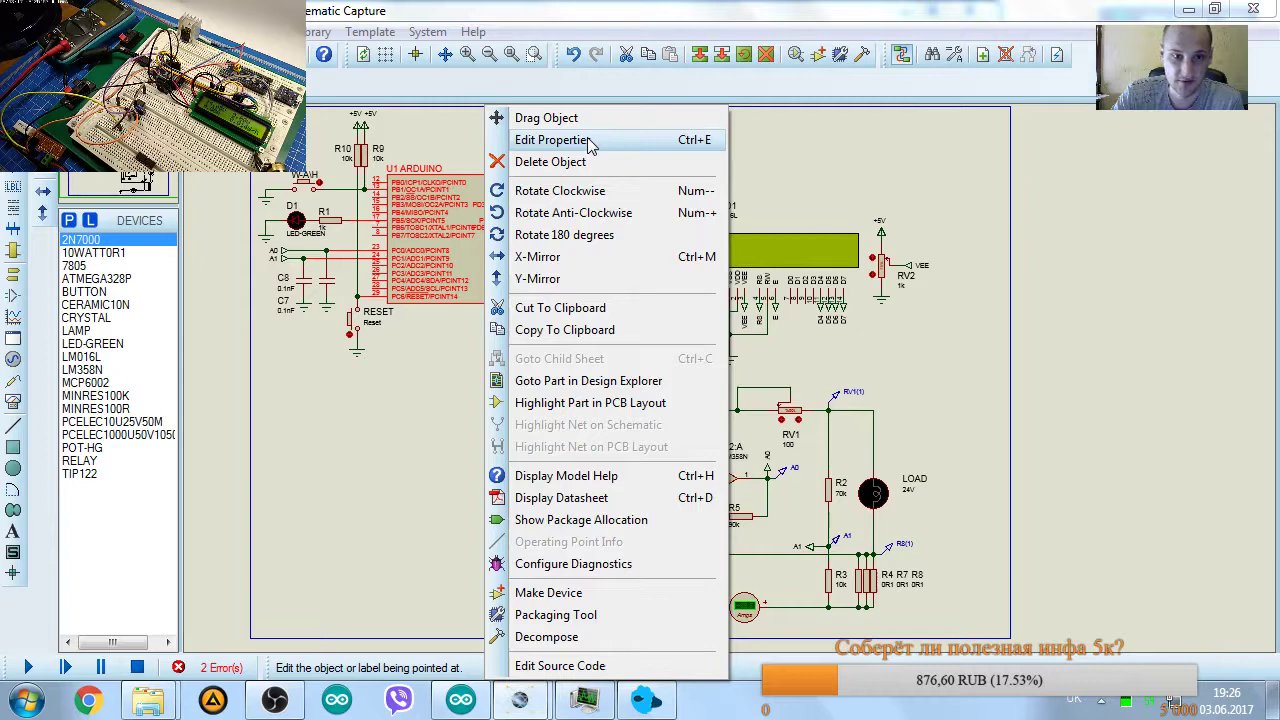
{"action": "left_click", "coordinate": [552, 140]}
{"action": "left_click", "coordinate": [874, 197]}
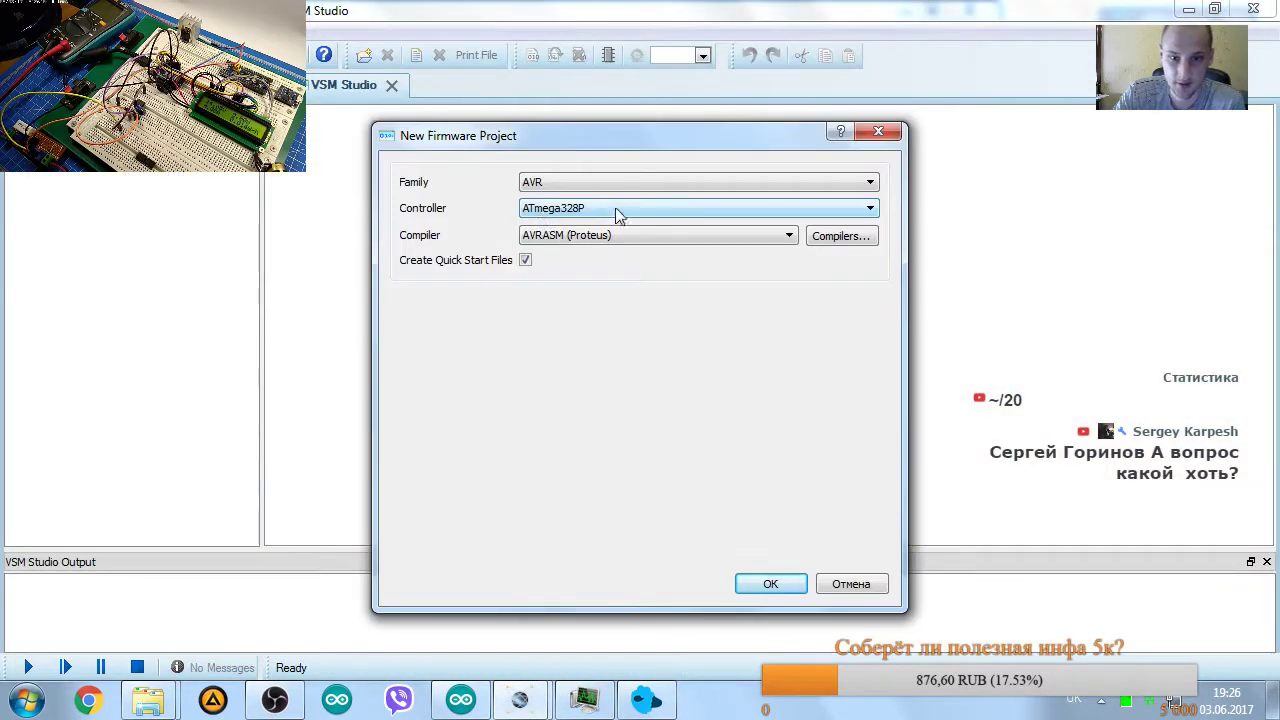
{"action": "left_click", "coordinate": [578, 184]}
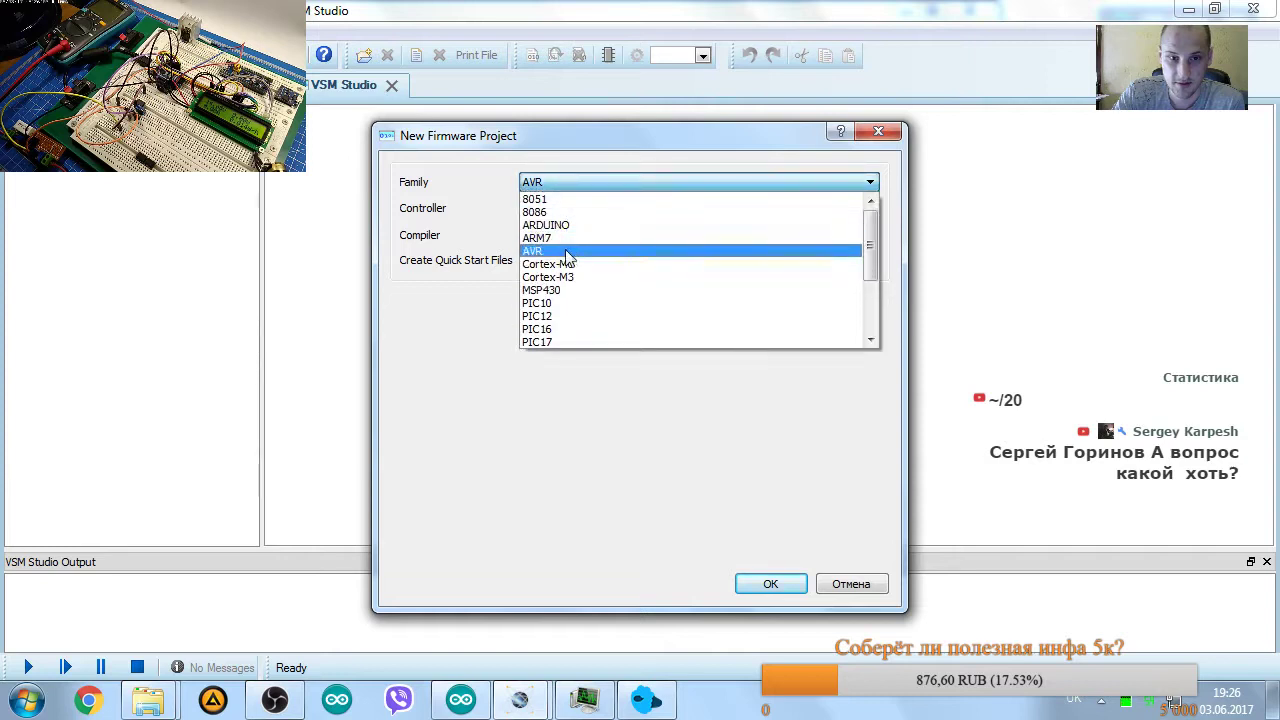
{"action": "left_click", "coordinate": [566, 253]}
{"action": "left_click", "coordinate": [586, 209]}
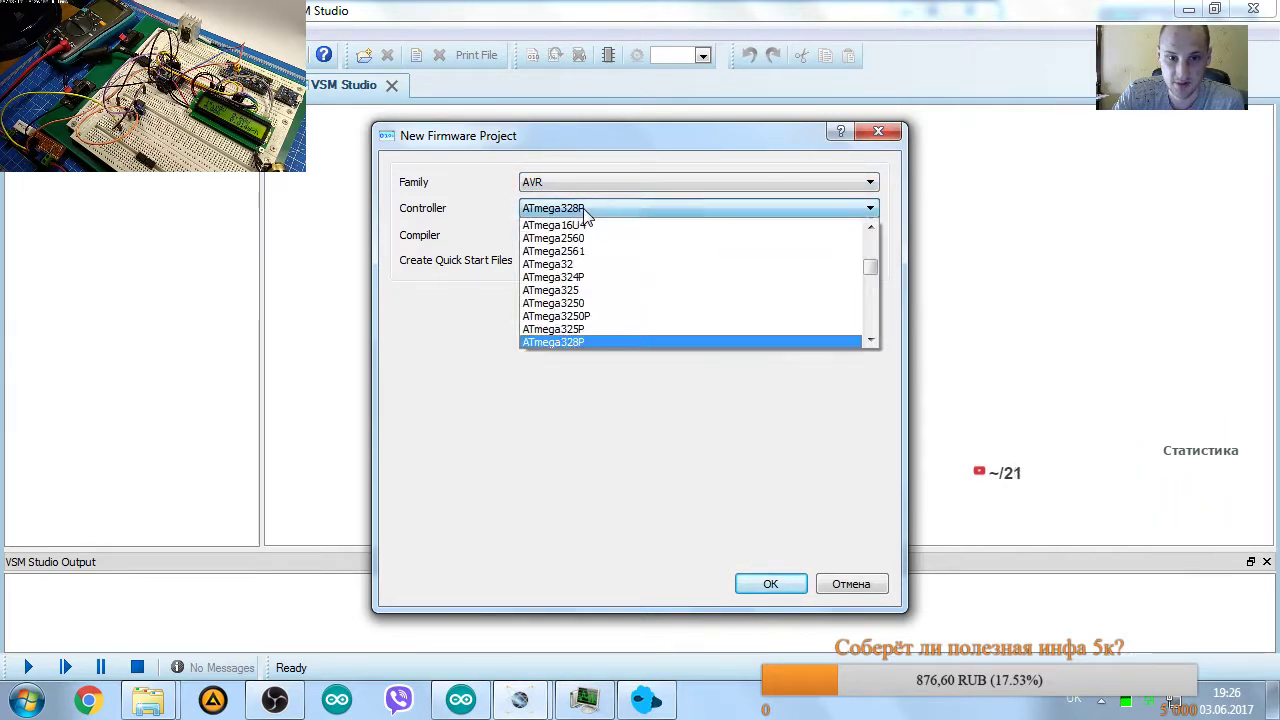
{"action": "left_click", "coordinate": [585, 211]}
Try the ARDUINO family with the Arduino Uno controller and review the available compilers for the firmware project.
{"action": "left_click", "coordinate": [579, 181]}
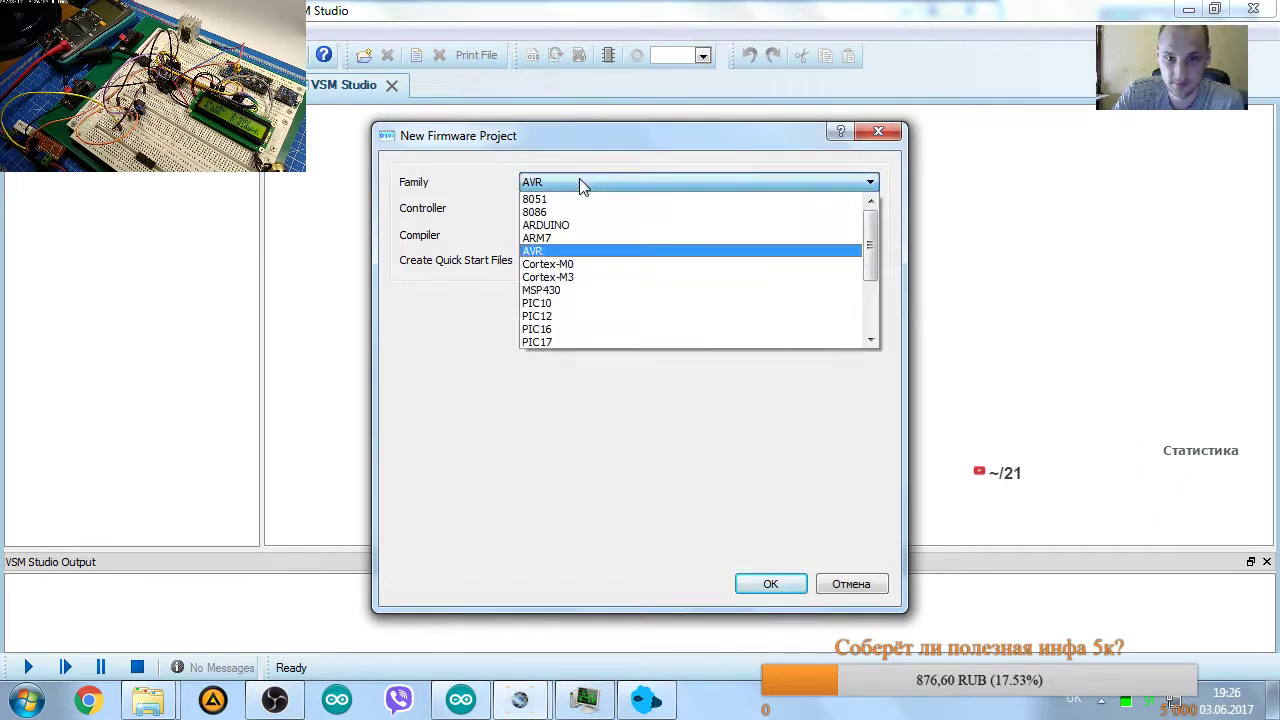
{"action": "left_click", "coordinate": [579, 181]}
{"action": "left_click", "coordinate": [580, 182]}
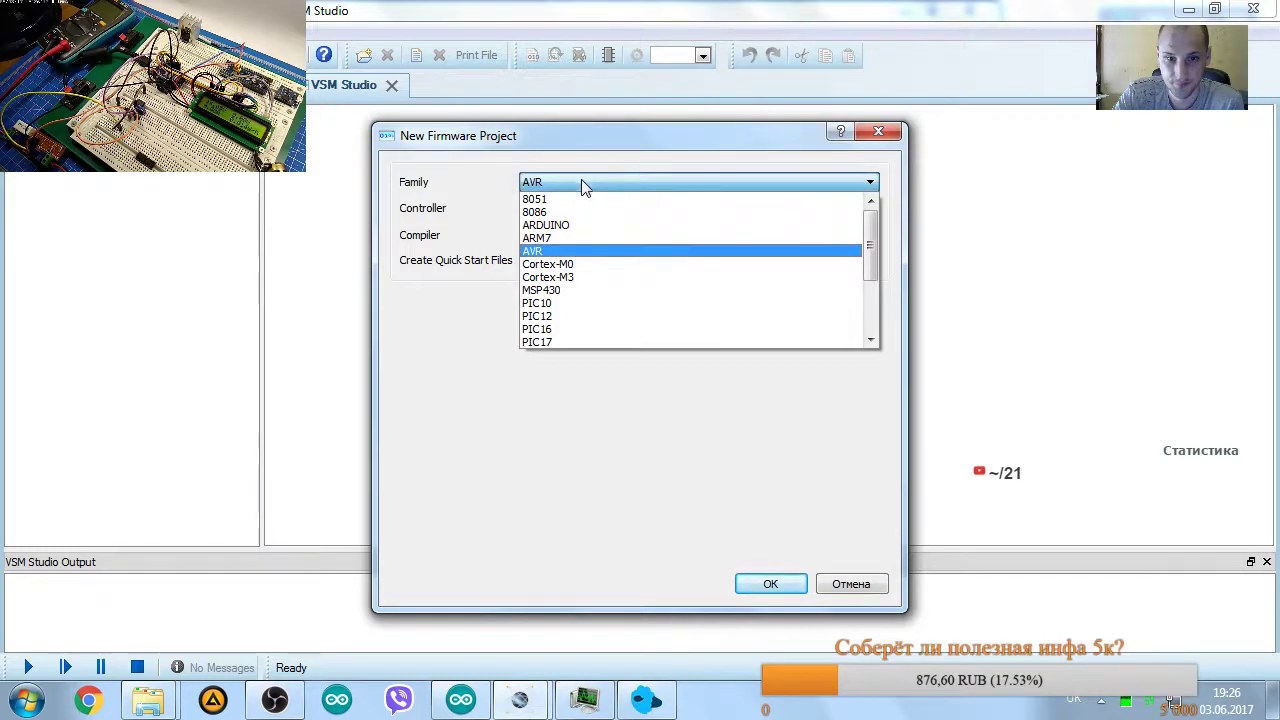
{"action": "left_click", "coordinate": [550, 225]}
{"action": "left_click", "coordinate": [640, 236]}
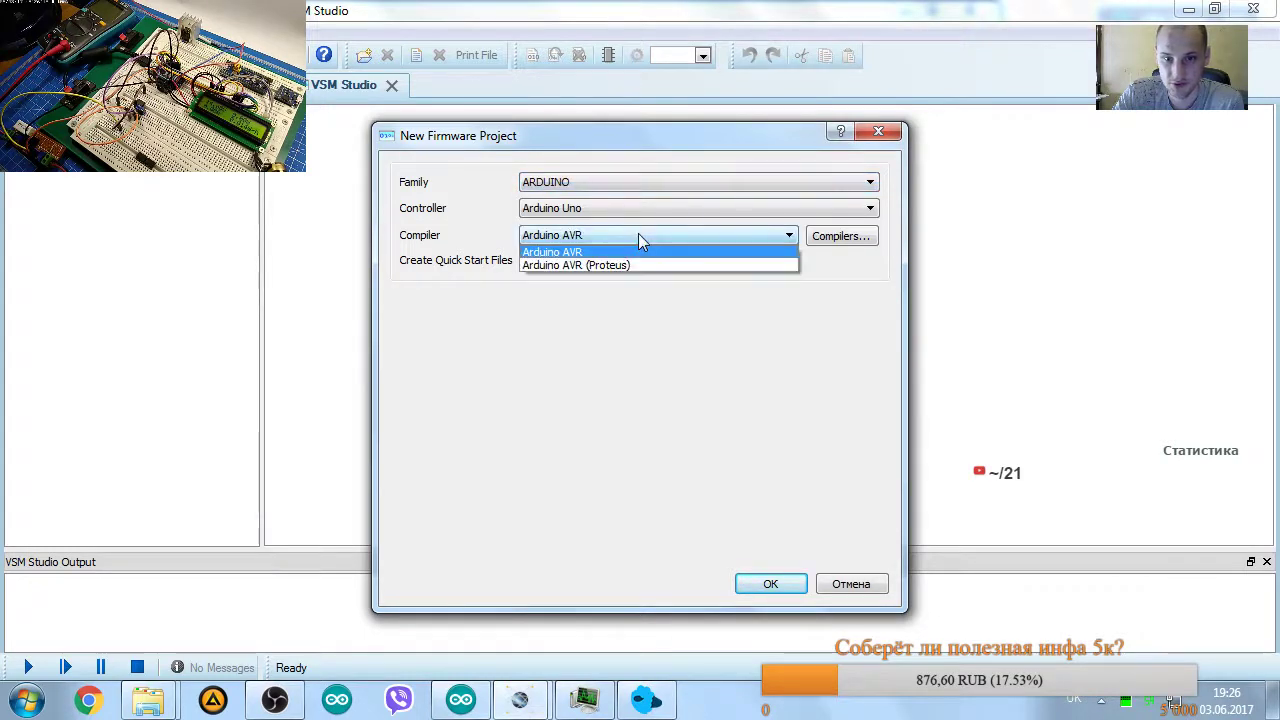
{"action": "left_click", "coordinate": [640, 236]}
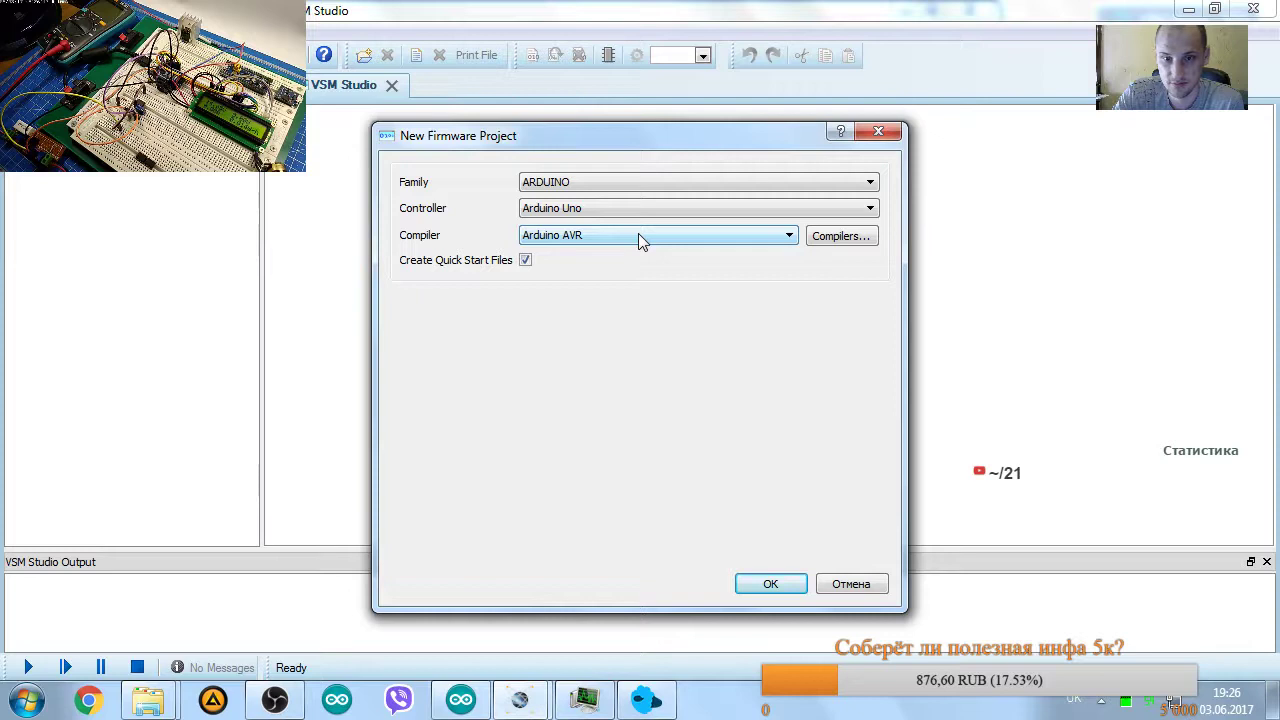
{"action": "left_click", "coordinate": [640, 238]}
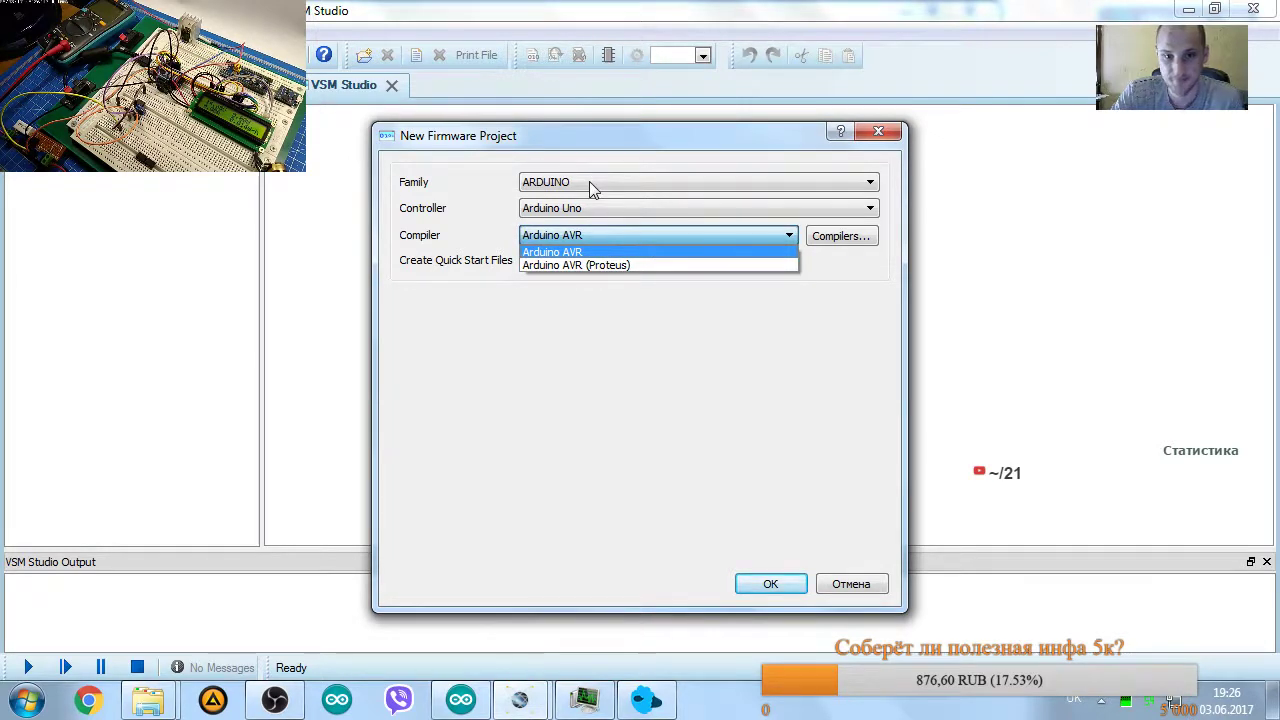
{"action": "left_click", "coordinate": [600, 208]}
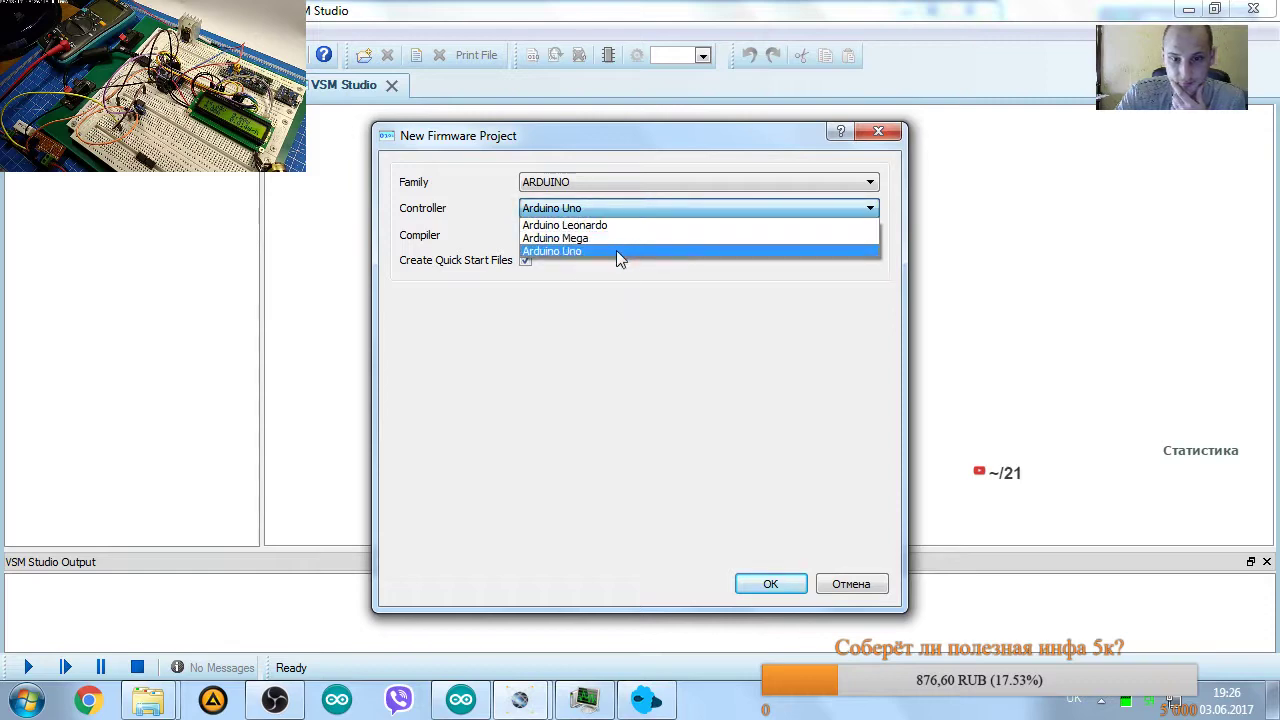
{"action": "left_click", "coordinate": [617, 252]}
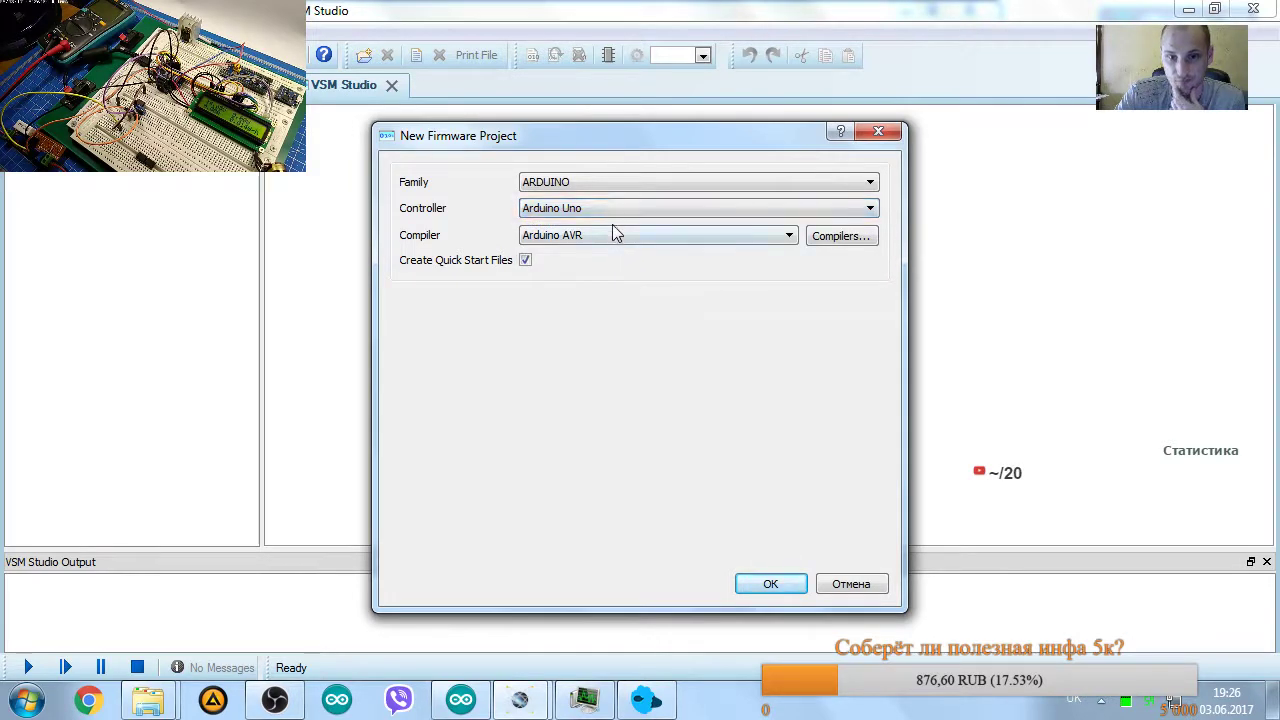
{"action": "left_click", "coordinate": [830, 237]}
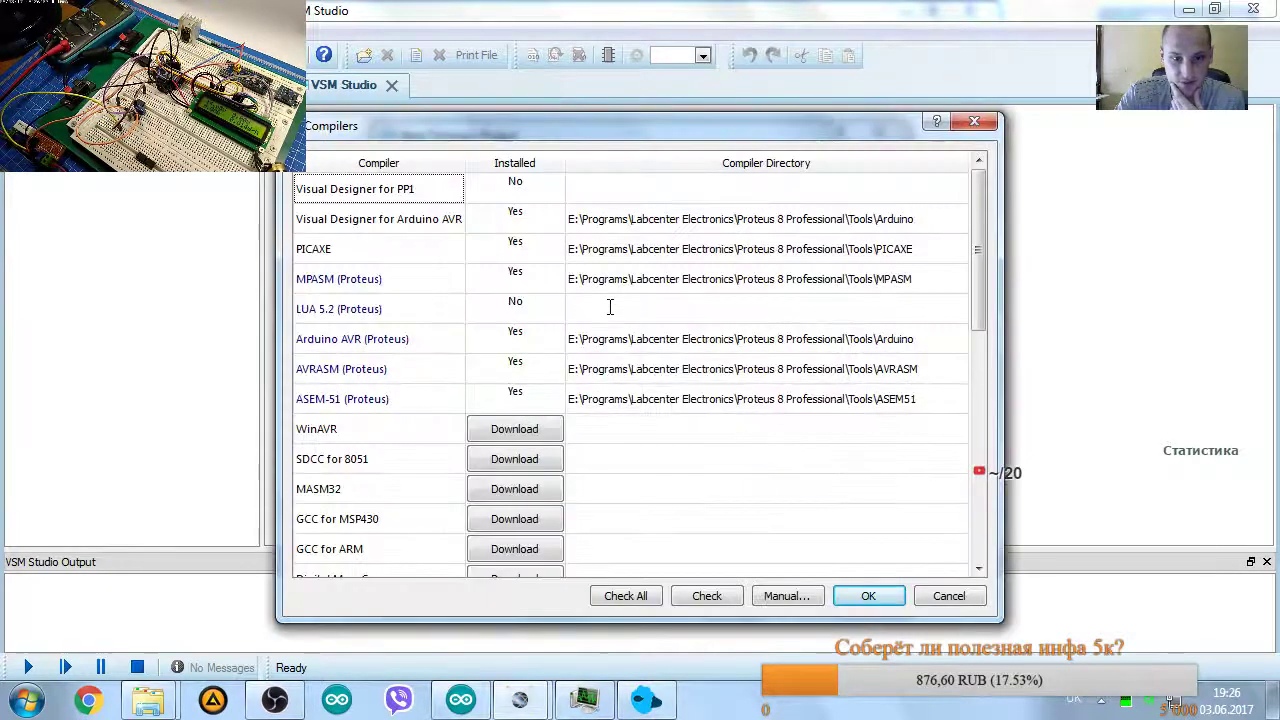
{"action": "left_click", "coordinate": [974, 121]}
Set the new firmware project's family to AVR and its controller to ATmega328P.
{"action": "left_click", "coordinate": [580, 182]}
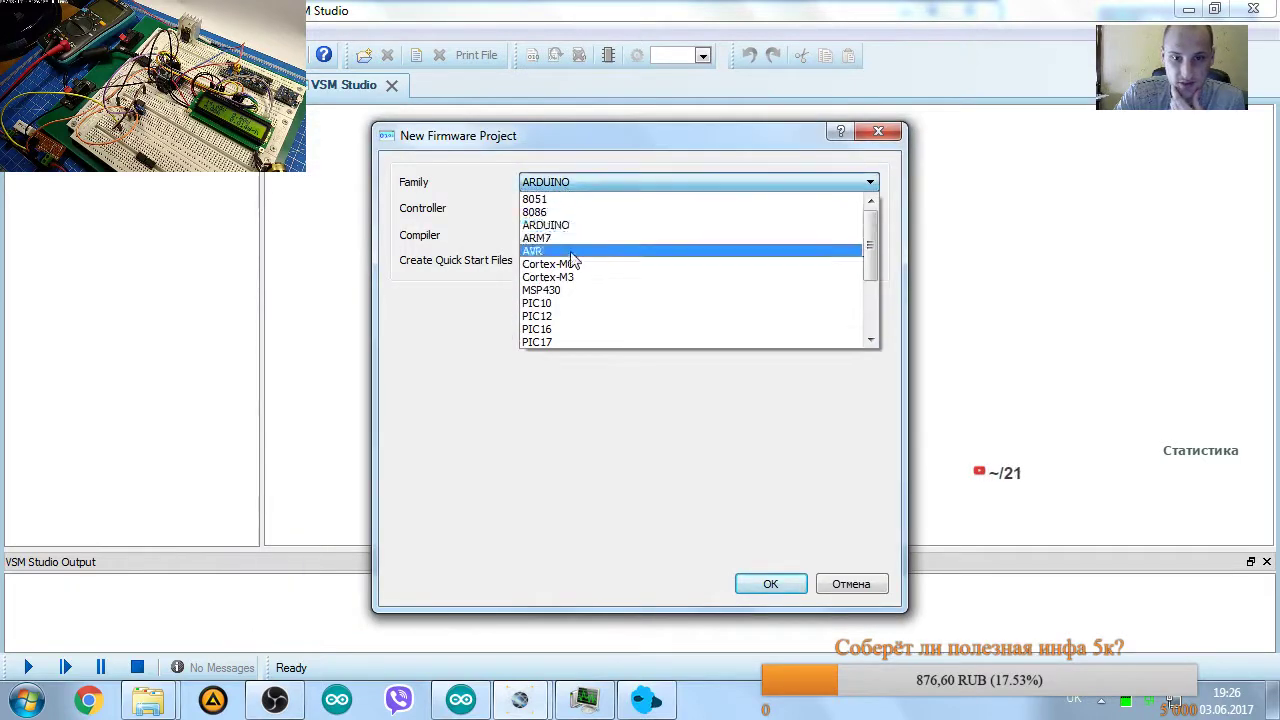
{"action": "left_click", "coordinate": [570, 251]}
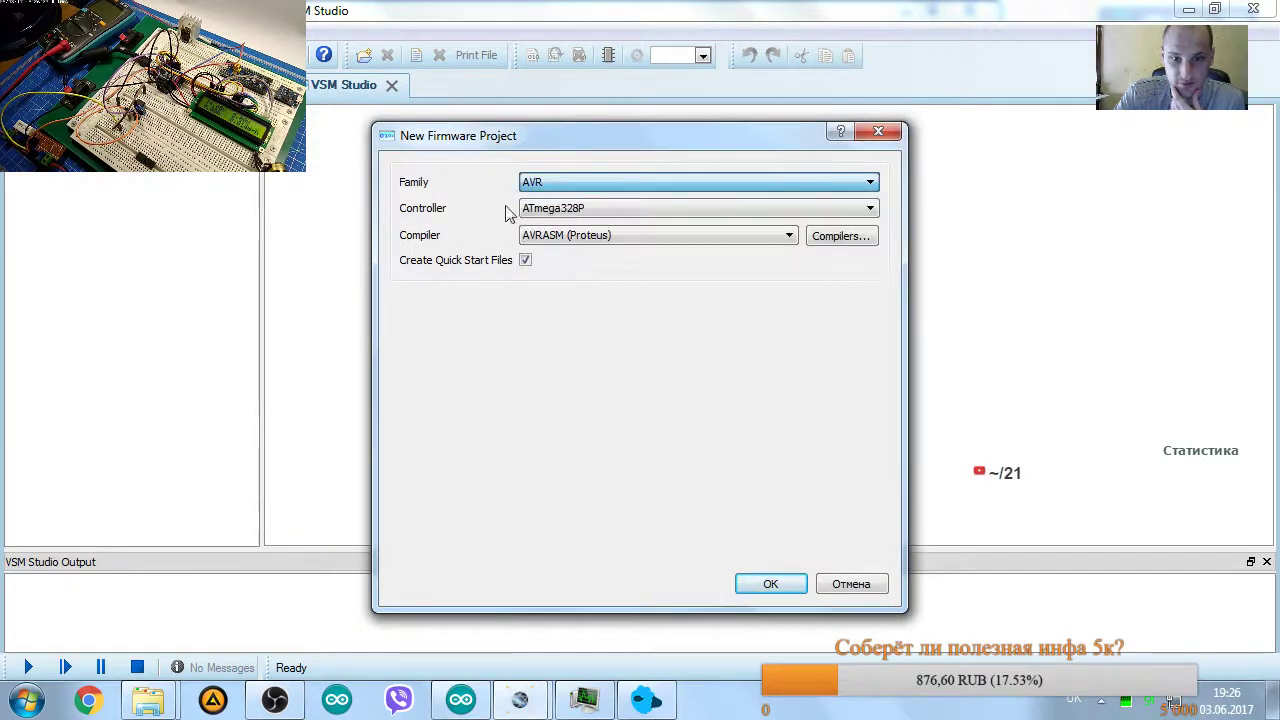
{"action": "left_click", "coordinate": [580, 209]}
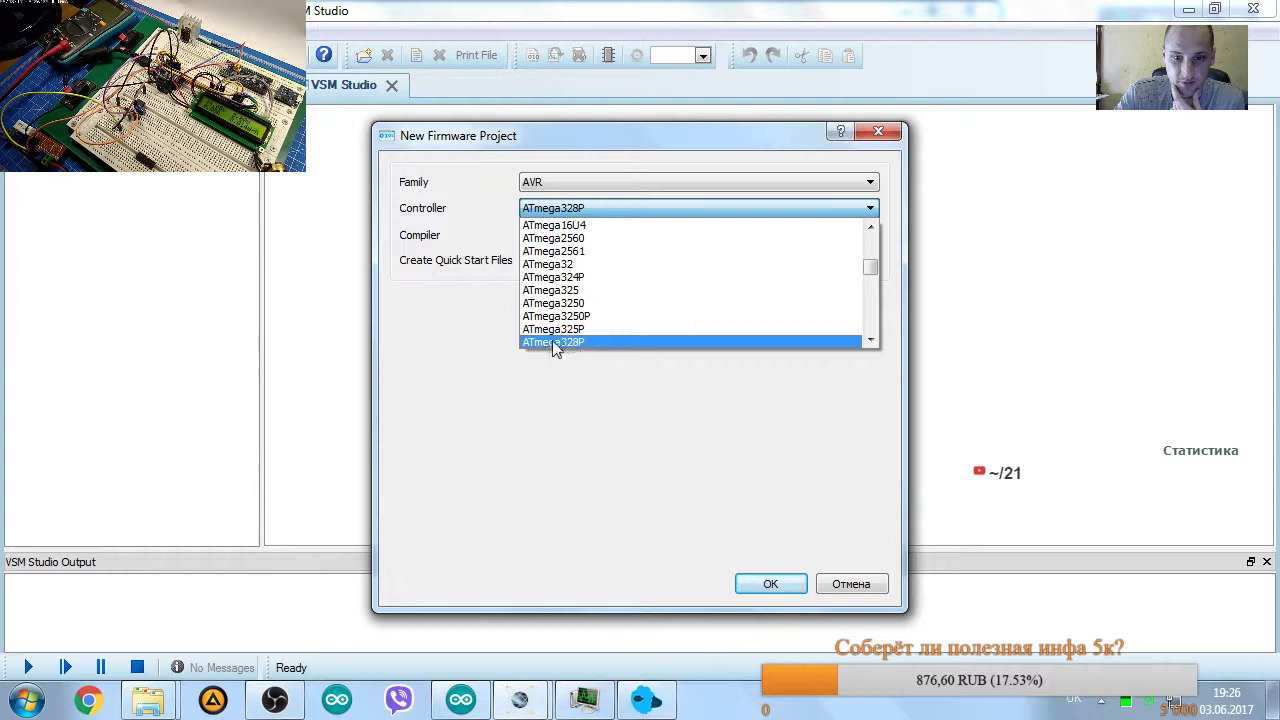
{"action": "scroll", "coordinate": [575, 280], "scroll_direction": "up", "scroll_amount": 4}
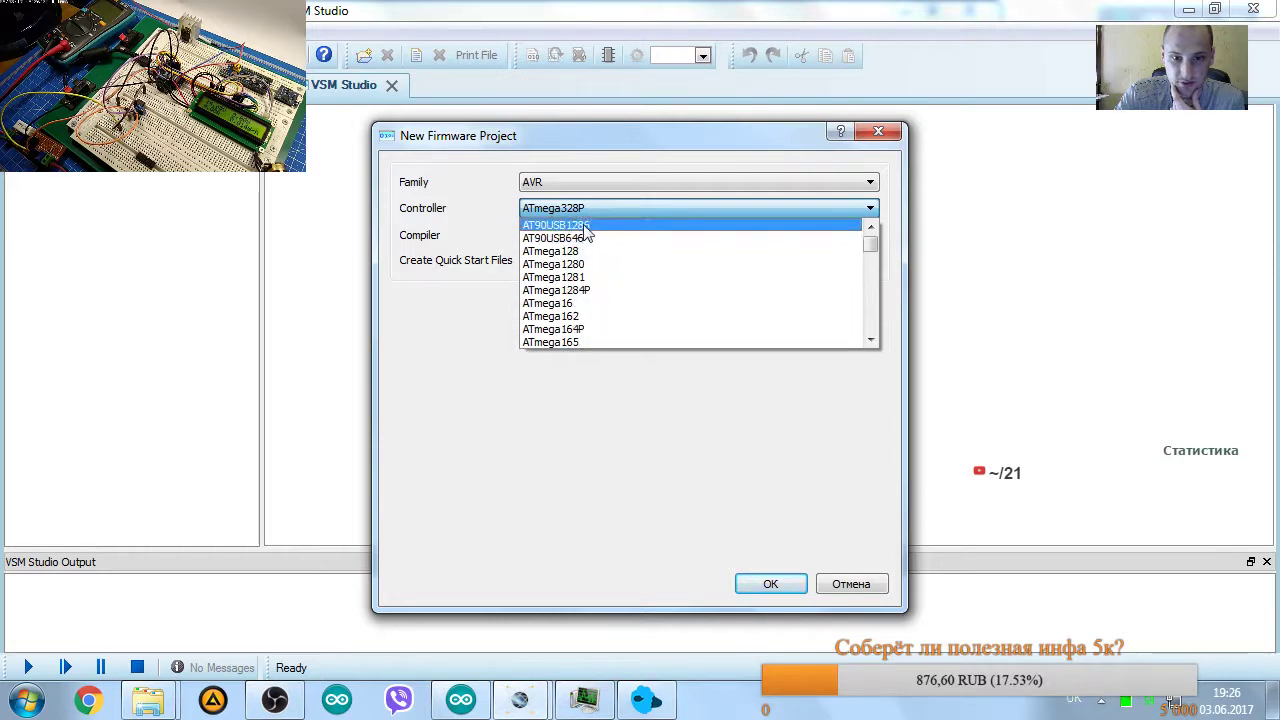
{"action": "scroll", "coordinate": [585, 230], "scroll_direction": "down", "scroll_amount": 9}
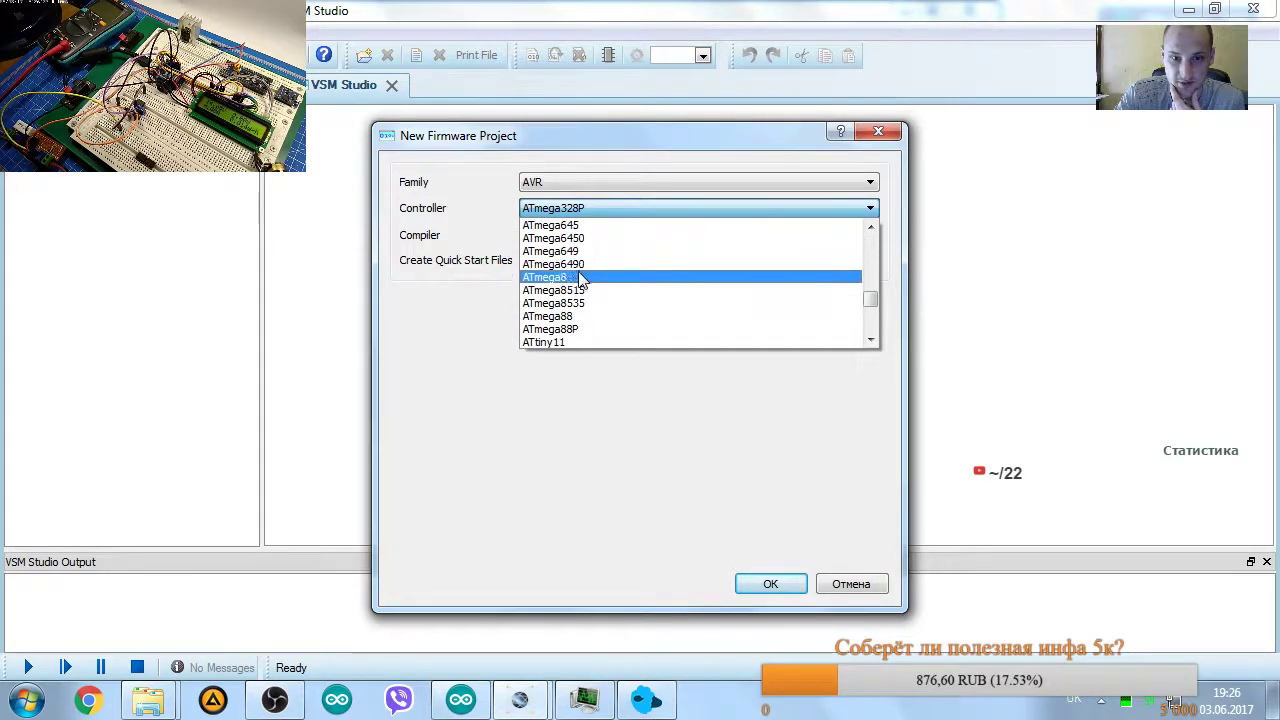
{"action": "scroll", "coordinate": [590, 270], "scroll_direction": "up", "scroll_amount": 4}
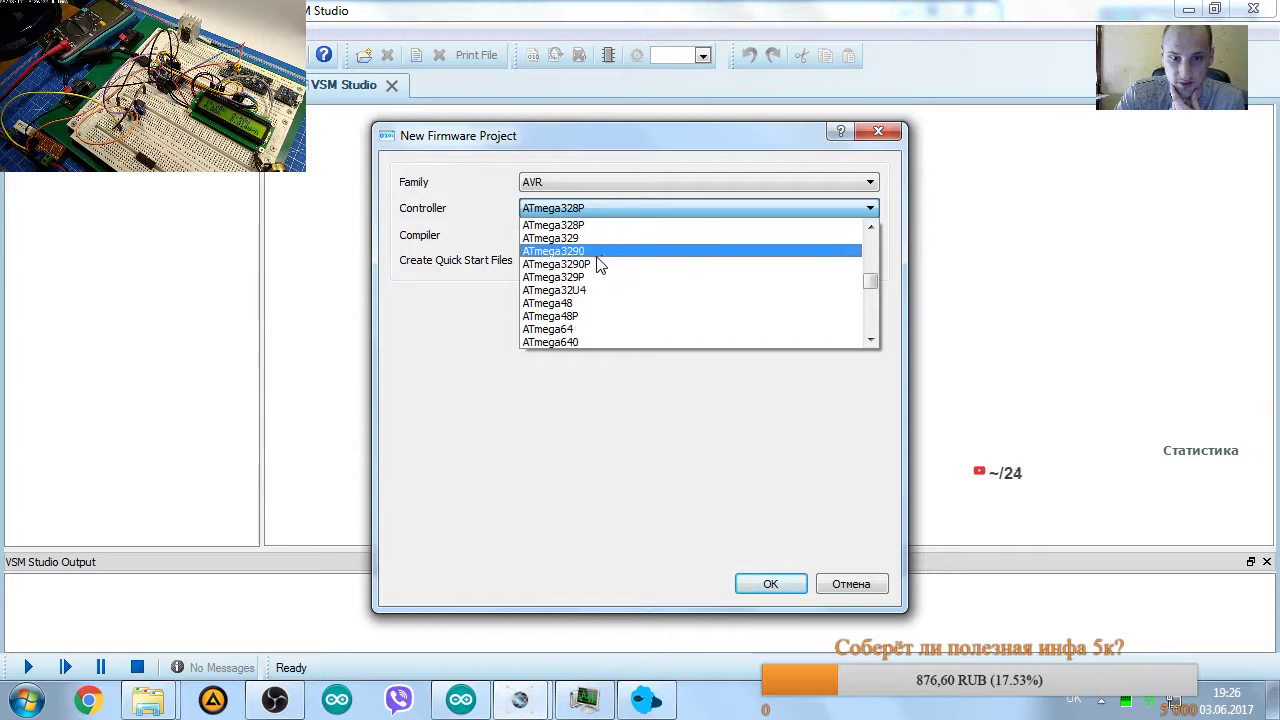
{"action": "left_click", "coordinate": [597, 225]}
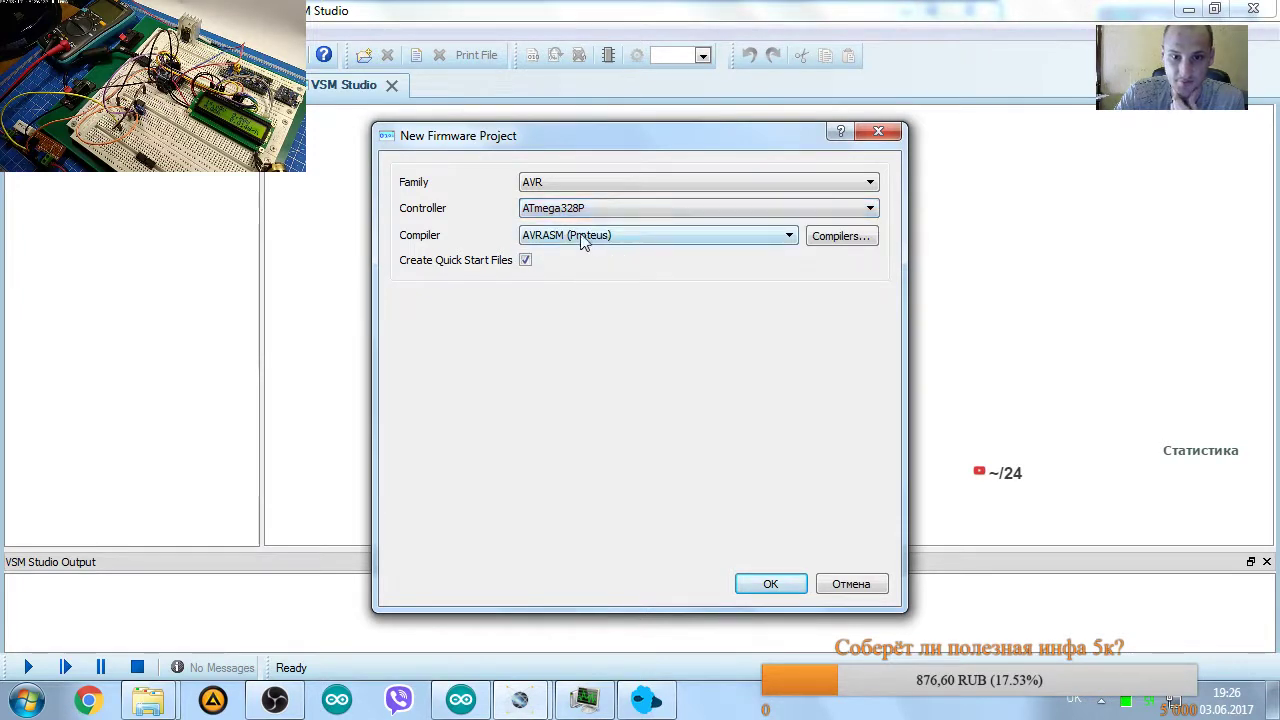
Look through the compiler options offered for the ATmega328P firmware project.
{"action": "left_click", "coordinate": [607, 238]}
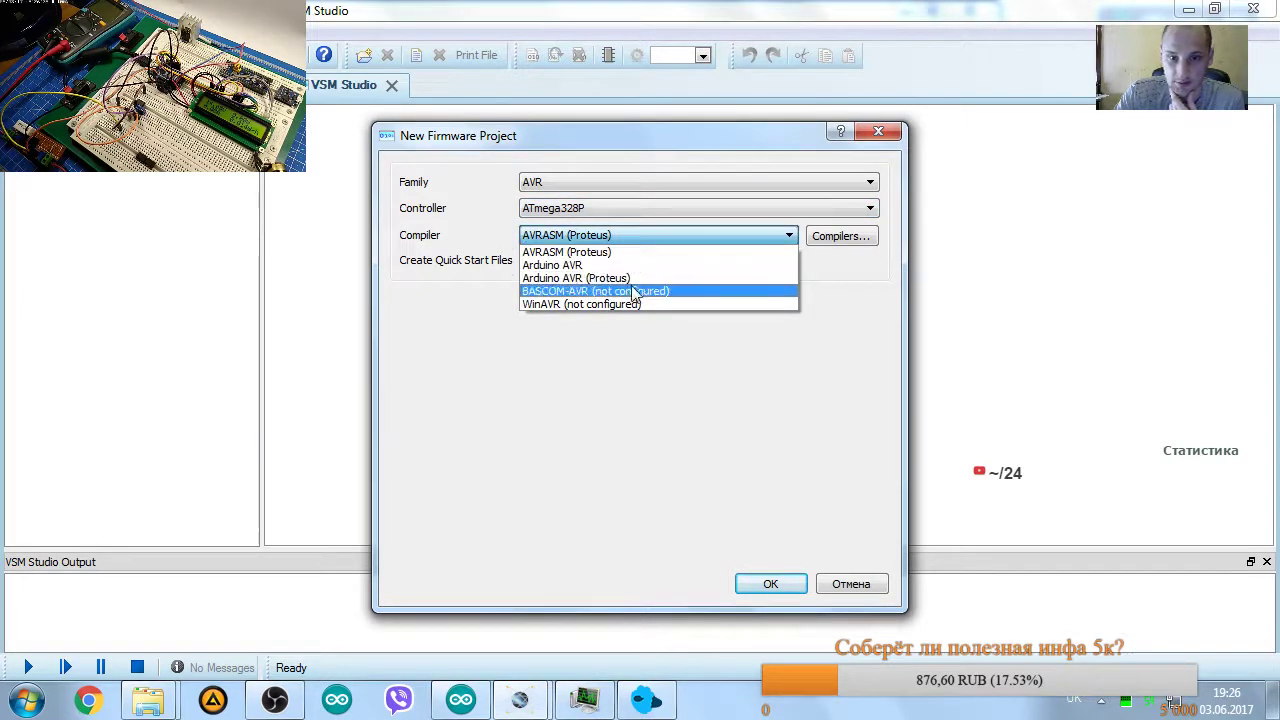
{"action": "left_click", "coordinate": [871, 300]}
{"action": "left_click", "coordinate": [606, 240]}
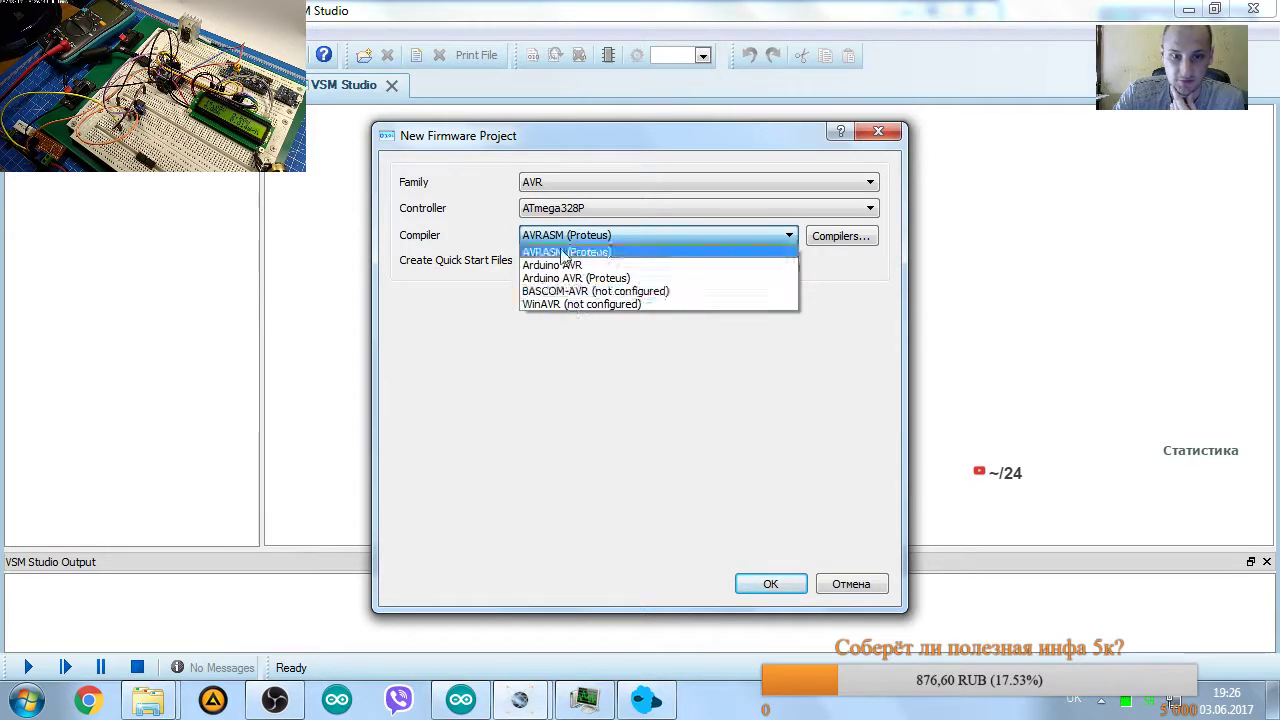
{"action": "left_click", "coordinate": [827, 251]}
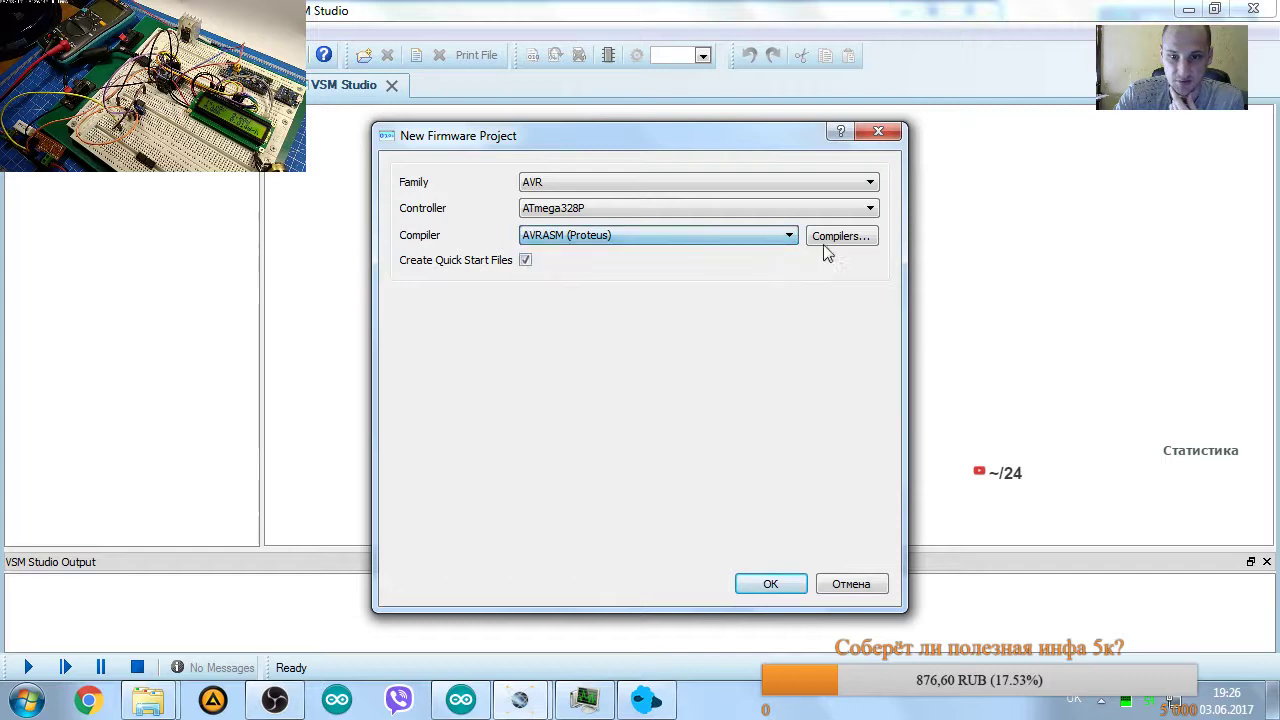
Check all compilers for installation and examine the directory path of the Arduino AVR compiler.
{"action": "left_click", "coordinate": [829, 243]}
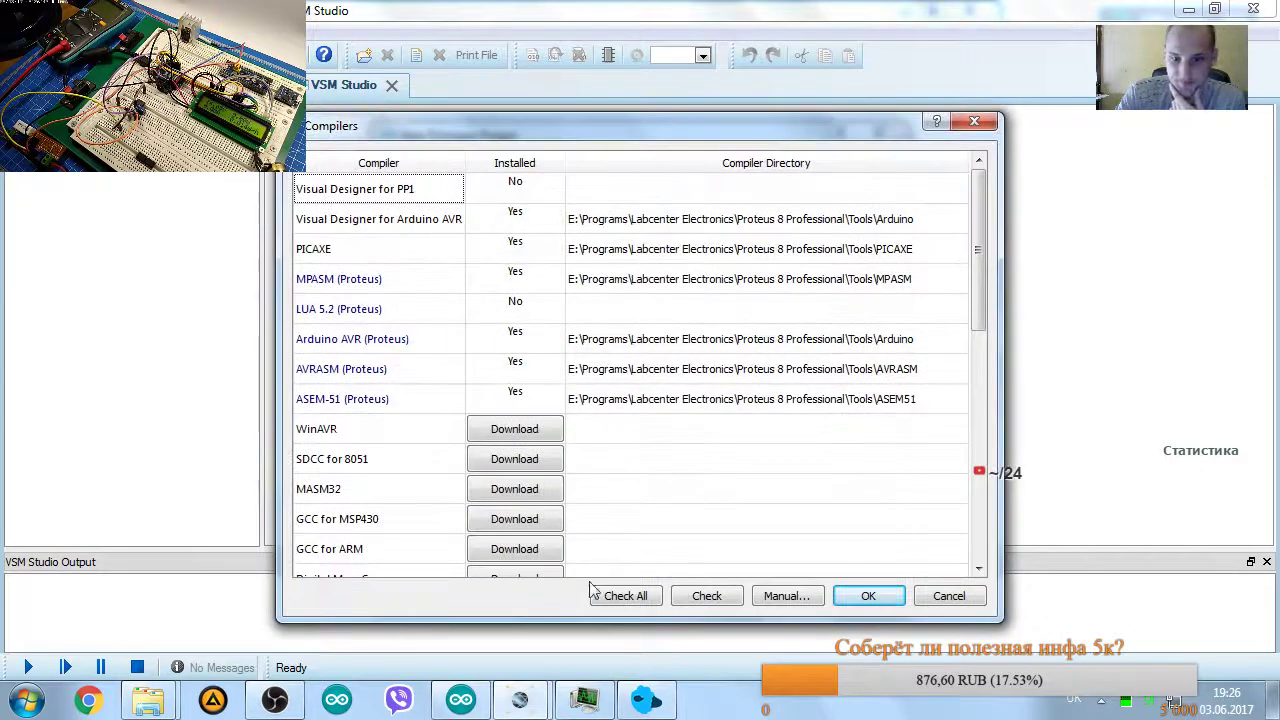
{"action": "left_click", "coordinate": [624, 596]}
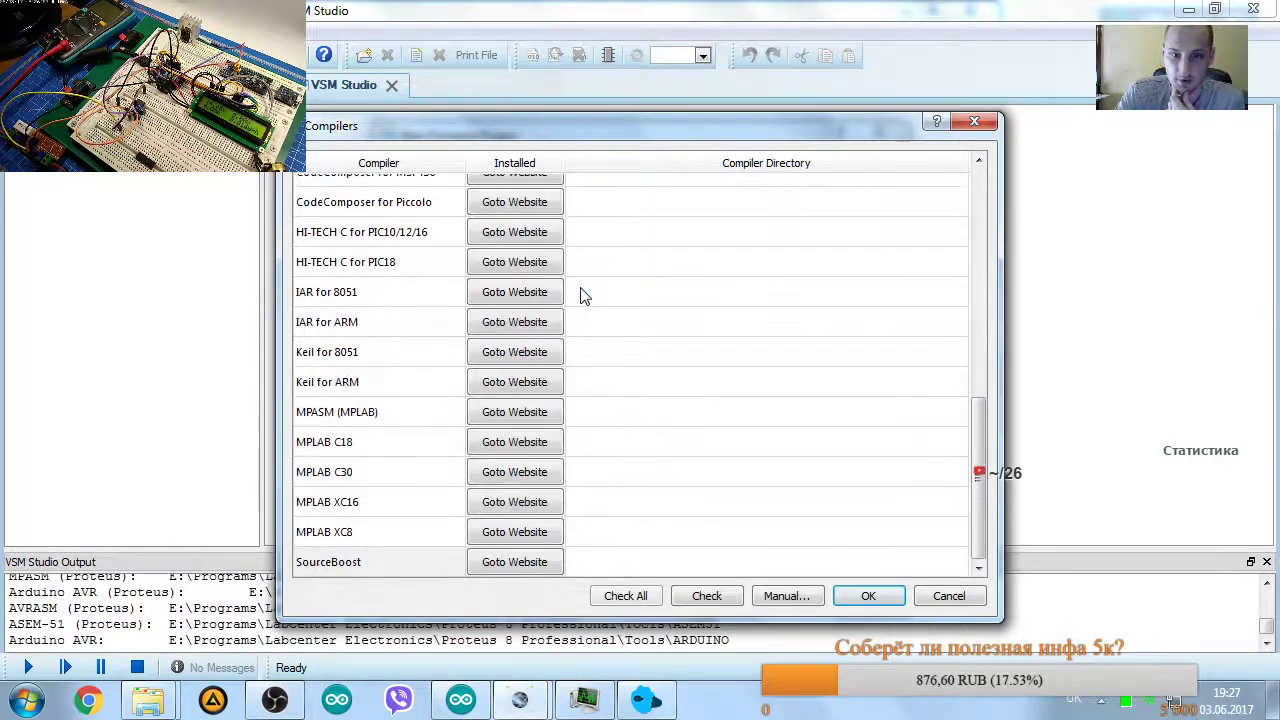
{"action": "left_click_drag", "start_coordinate": [981, 430], "coordinate": [976, 308]}
{"action": "left_click", "coordinate": [517, 369]}
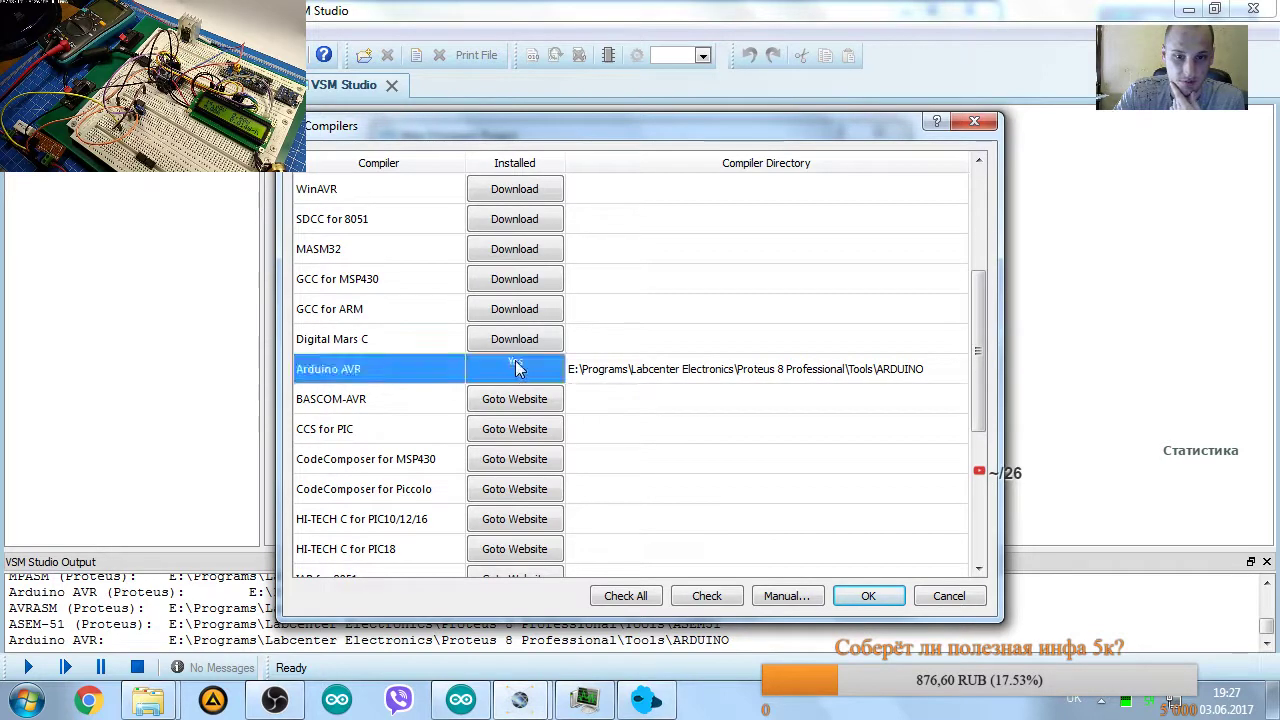
{"action": "left_click", "coordinate": [630, 365]}
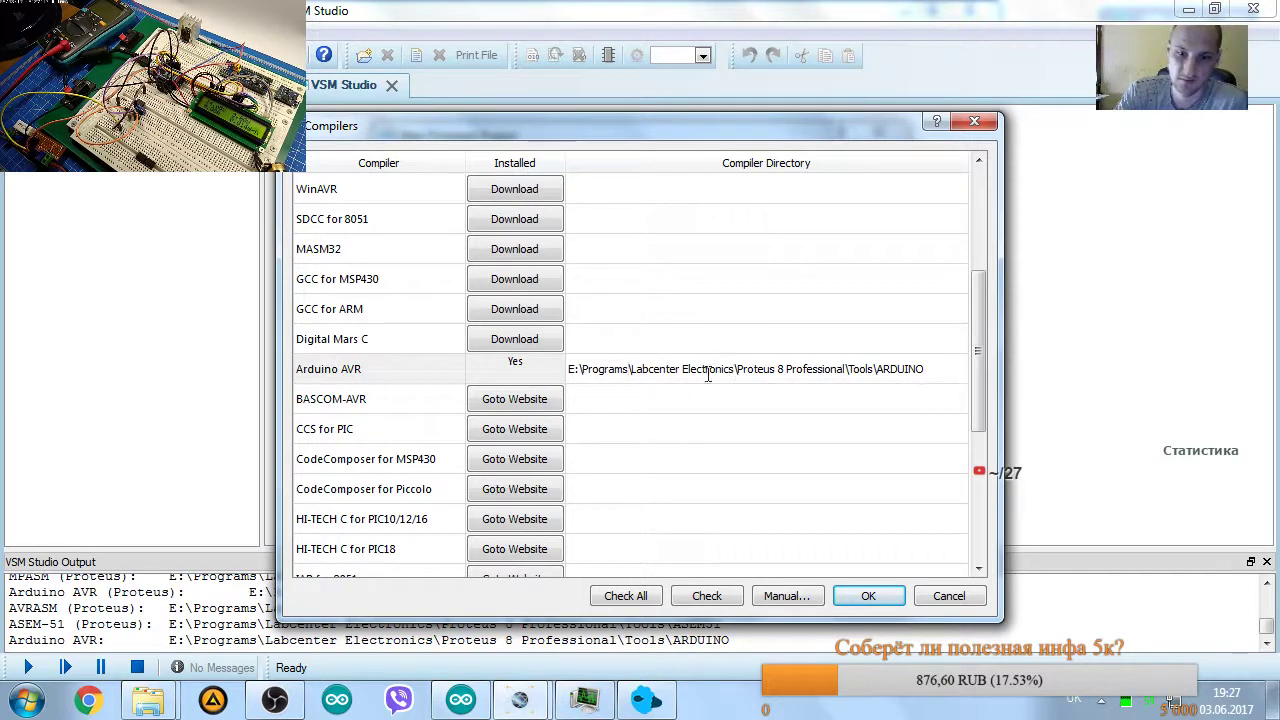
{"action": "left_click_drag", "start_coordinate": [933, 369], "coordinate": [767, 371]}
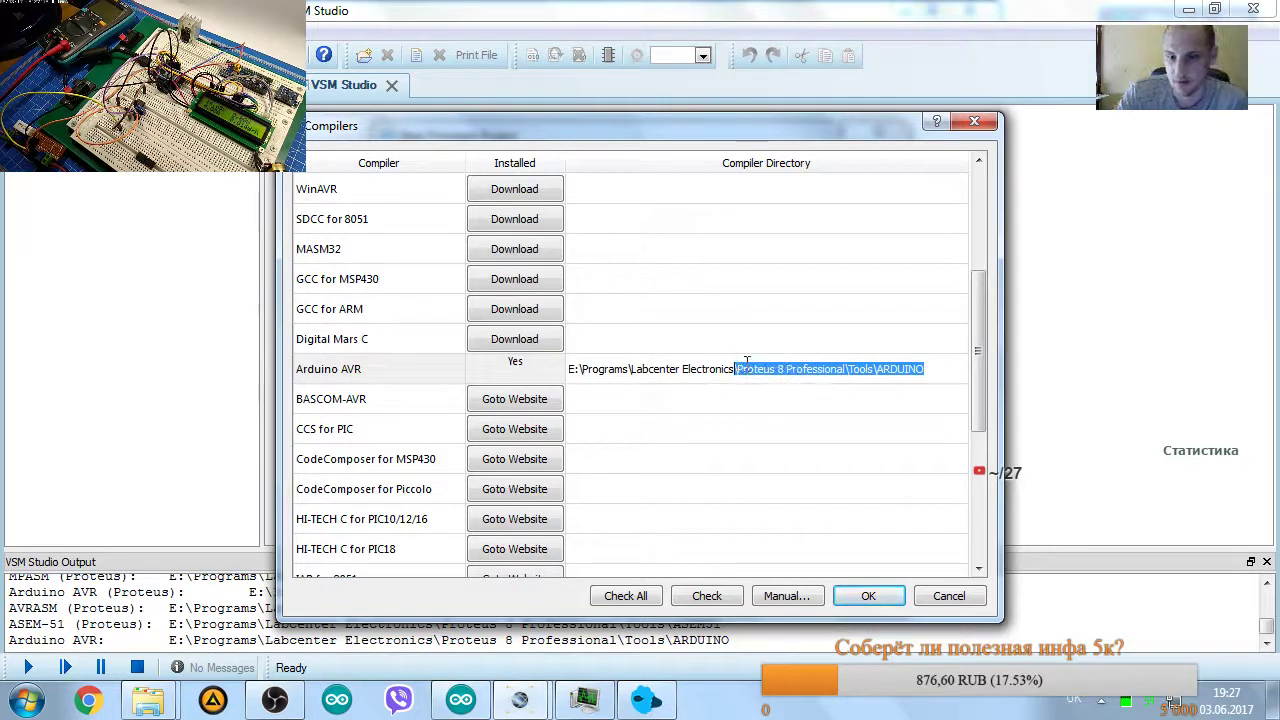
{"action": "left_click", "coordinate": [711, 368]}
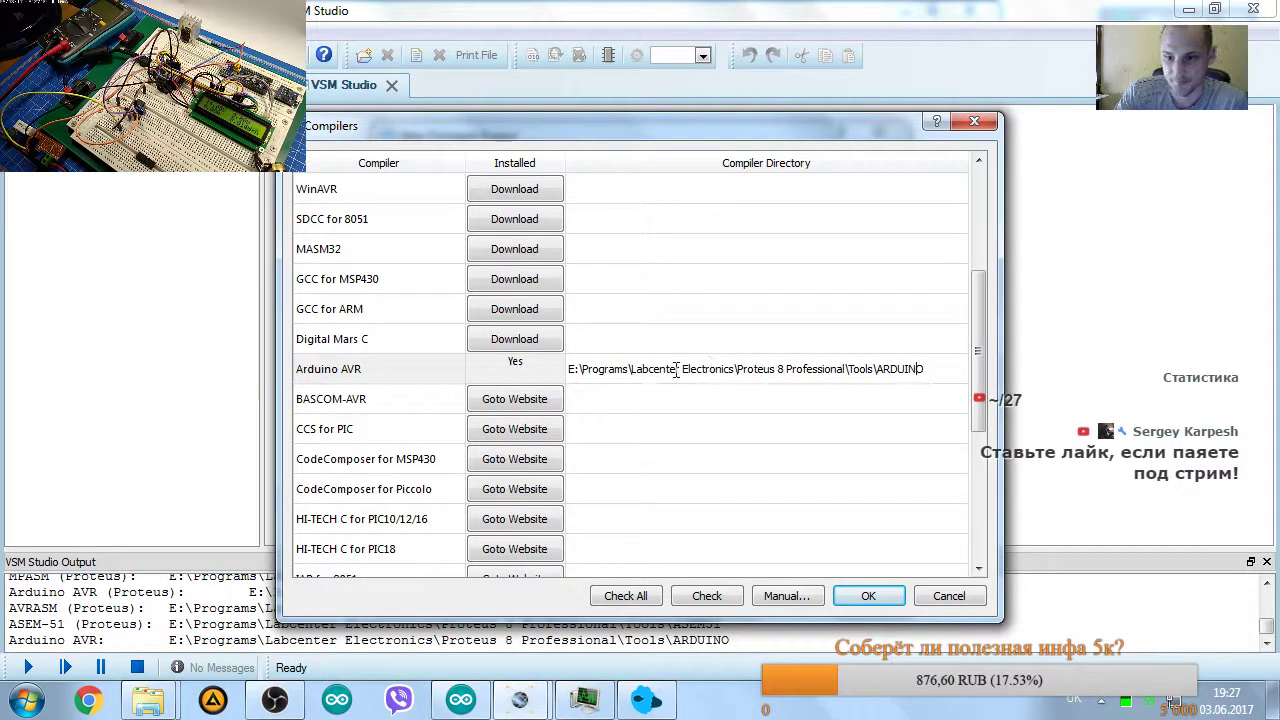
{"action": "key", "text": "End"}
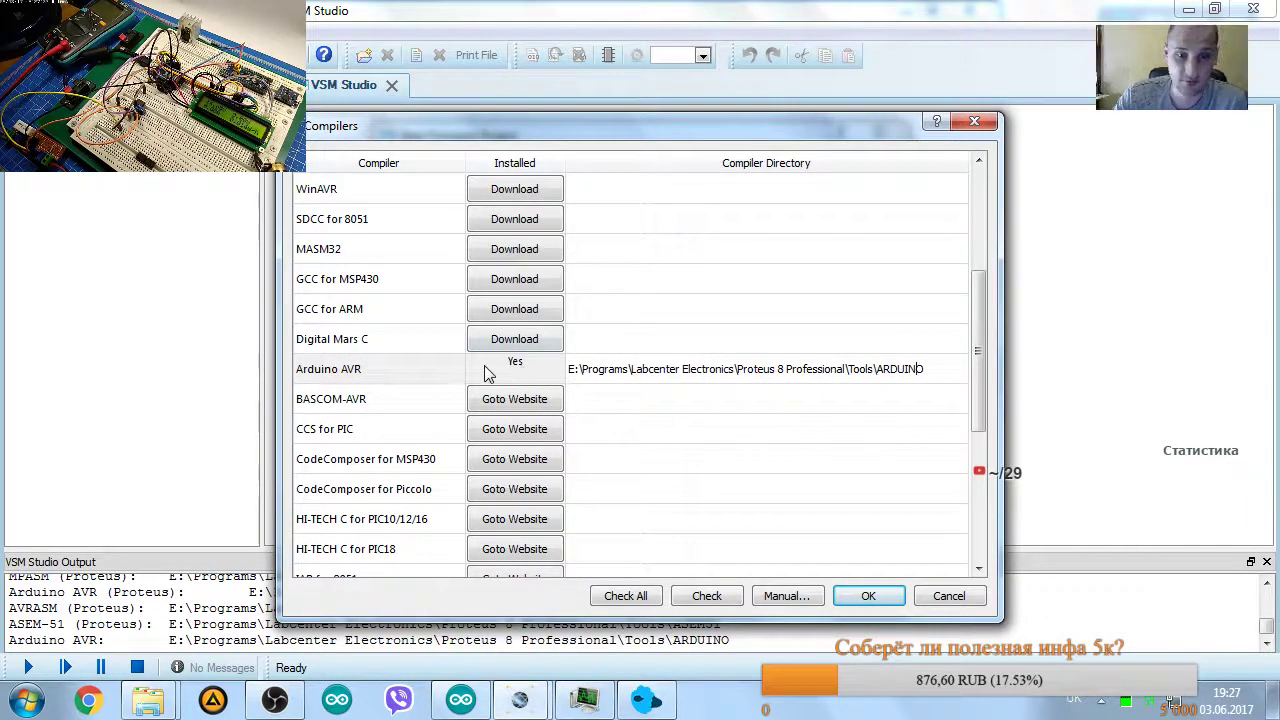
Manually assign the Tools\ARDUINO folder of Proteus 8 Professional as the Arduino AVR compiler directory and accept the compiler settings.
{"action": "left_click", "coordinate": [645, 596]}
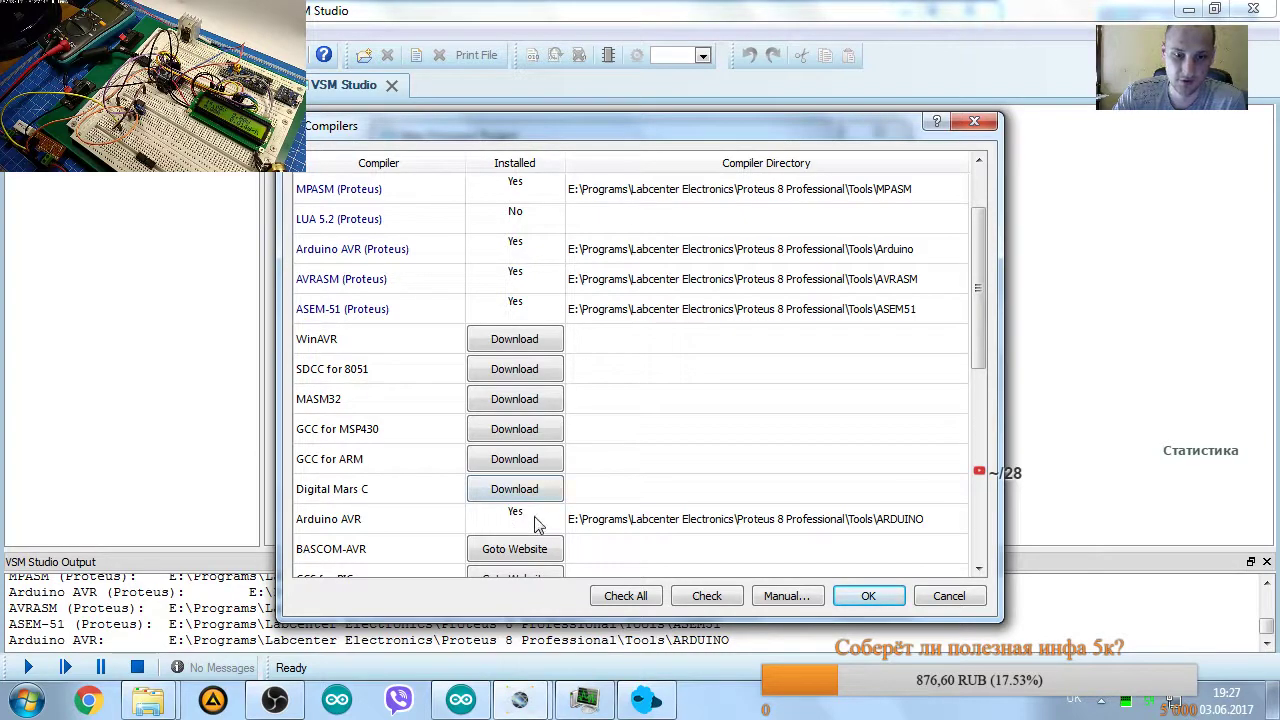
{"action": "left_click", "coordinate": [812, 599]}
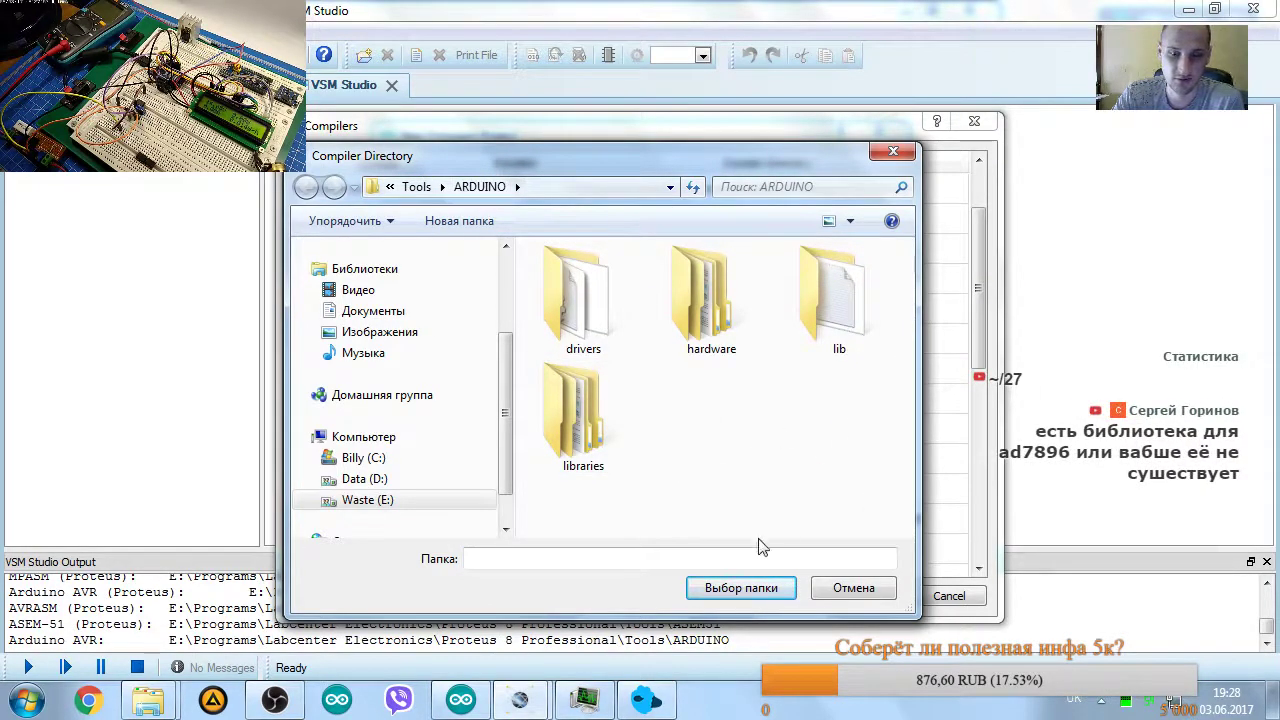
{"action": "left_click", "coordinate": [725, 588]}
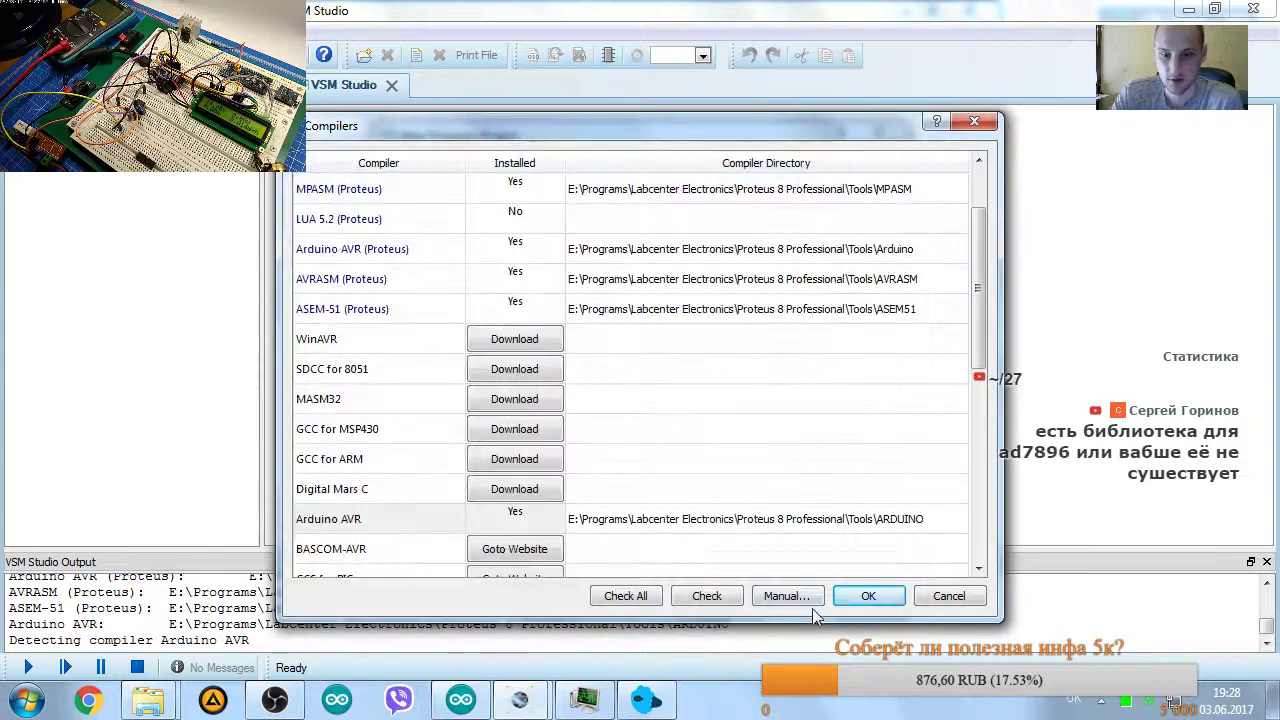
{"action": "left_click", "coordinate": [868, 596]}
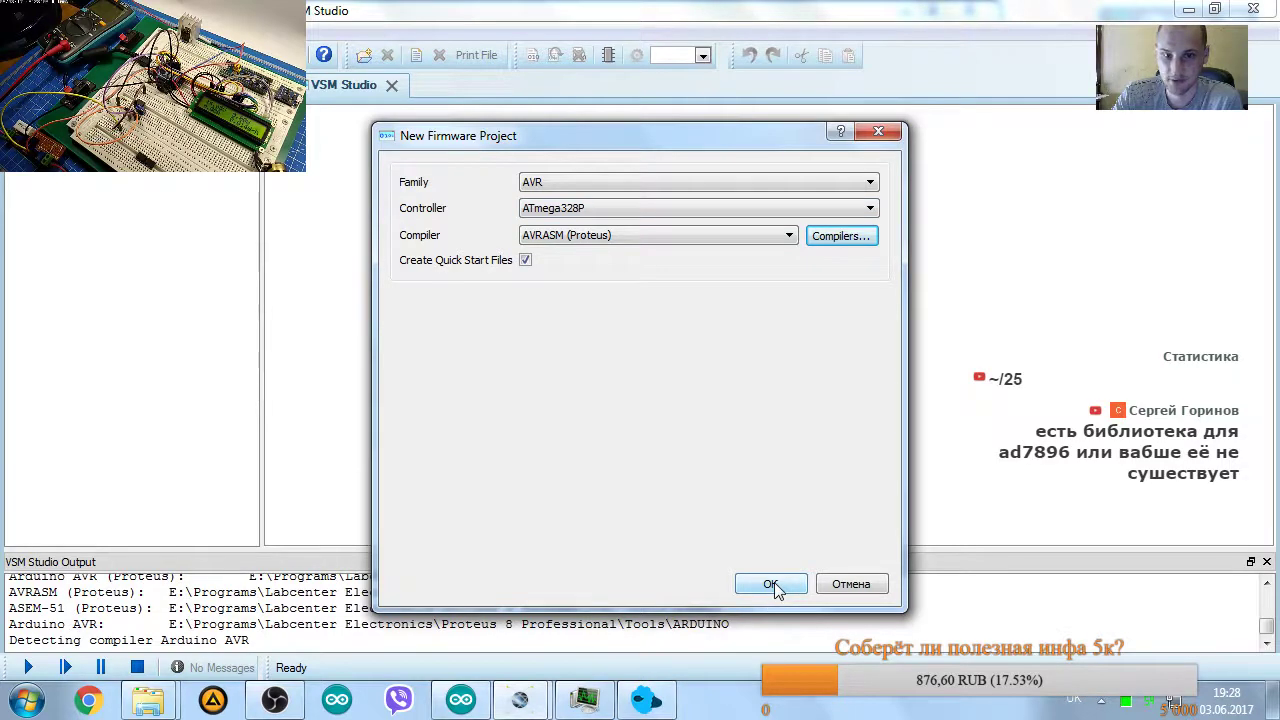
Choose Arduino AVR as the compiler and create the firmware project.
{"action": "left_click", "coordinate": [620, 237]}
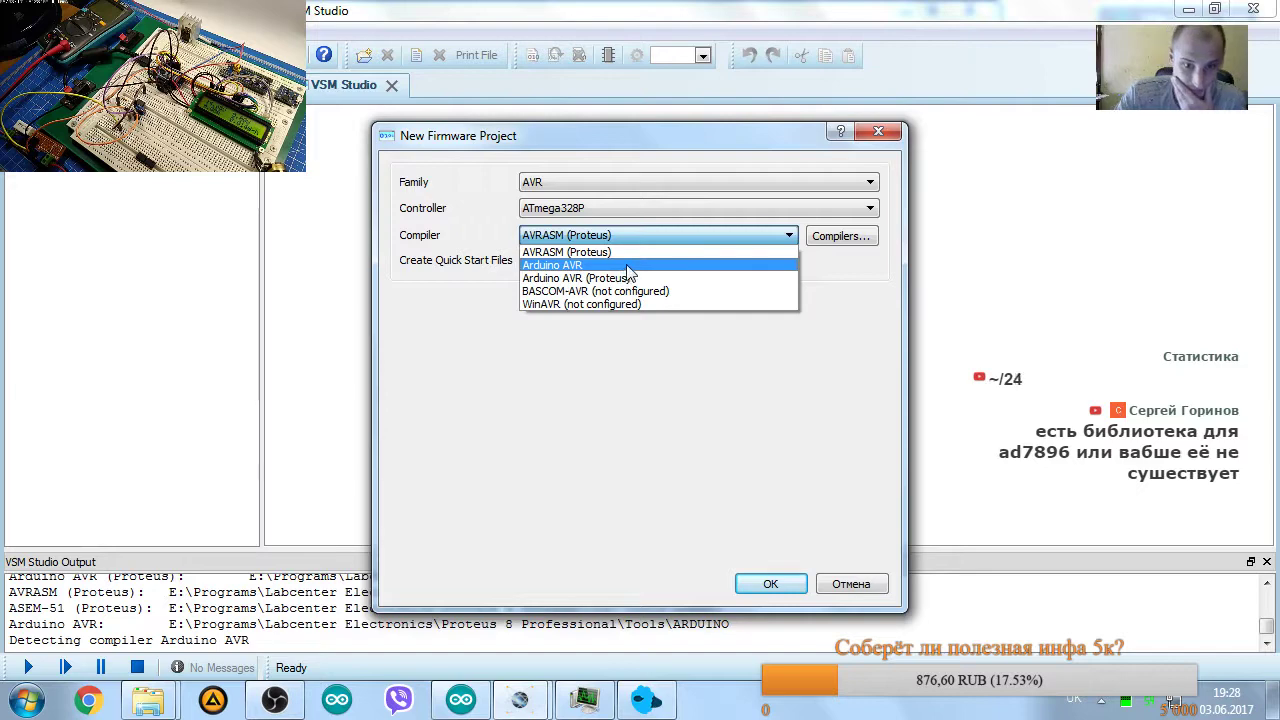
{"action": "left_click", "coordinate": [627, 266]}
{"action": "left_click", "coordinate": [778, 587]}
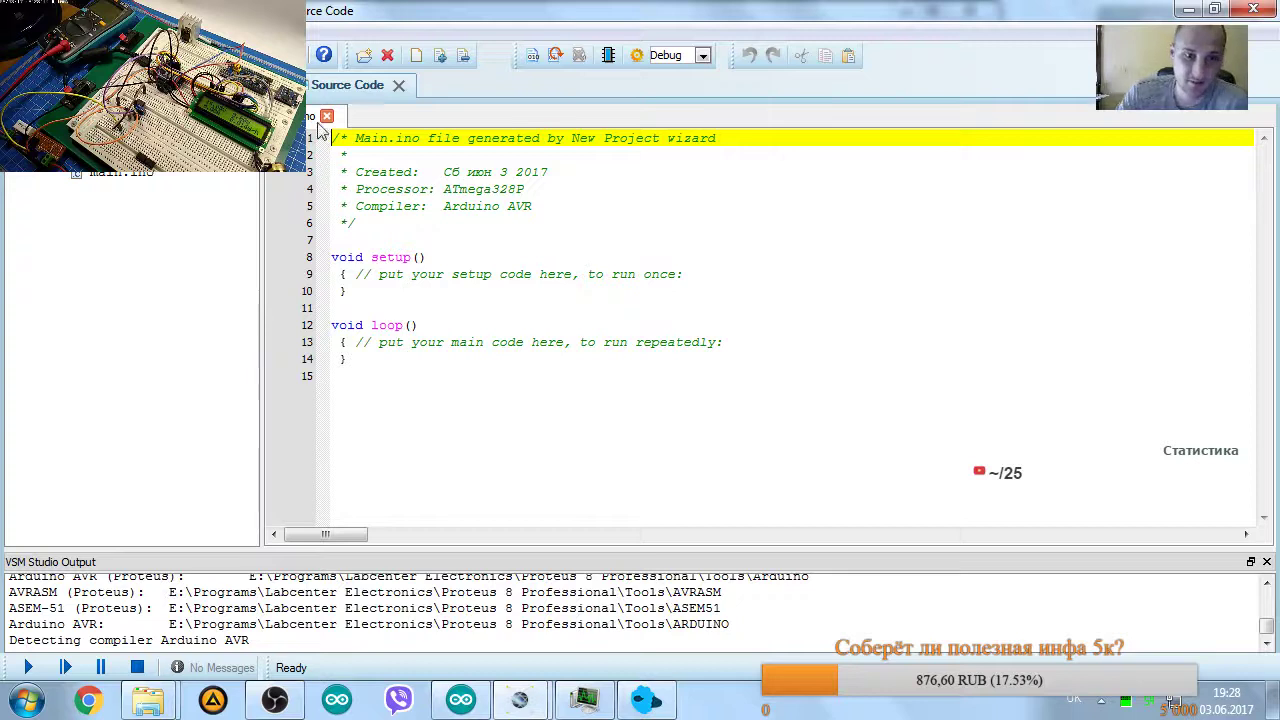
Close the generated main.ino and remove it from the ATmega328P project.
{"action": "left_click", "coordinate": [327, 116]}
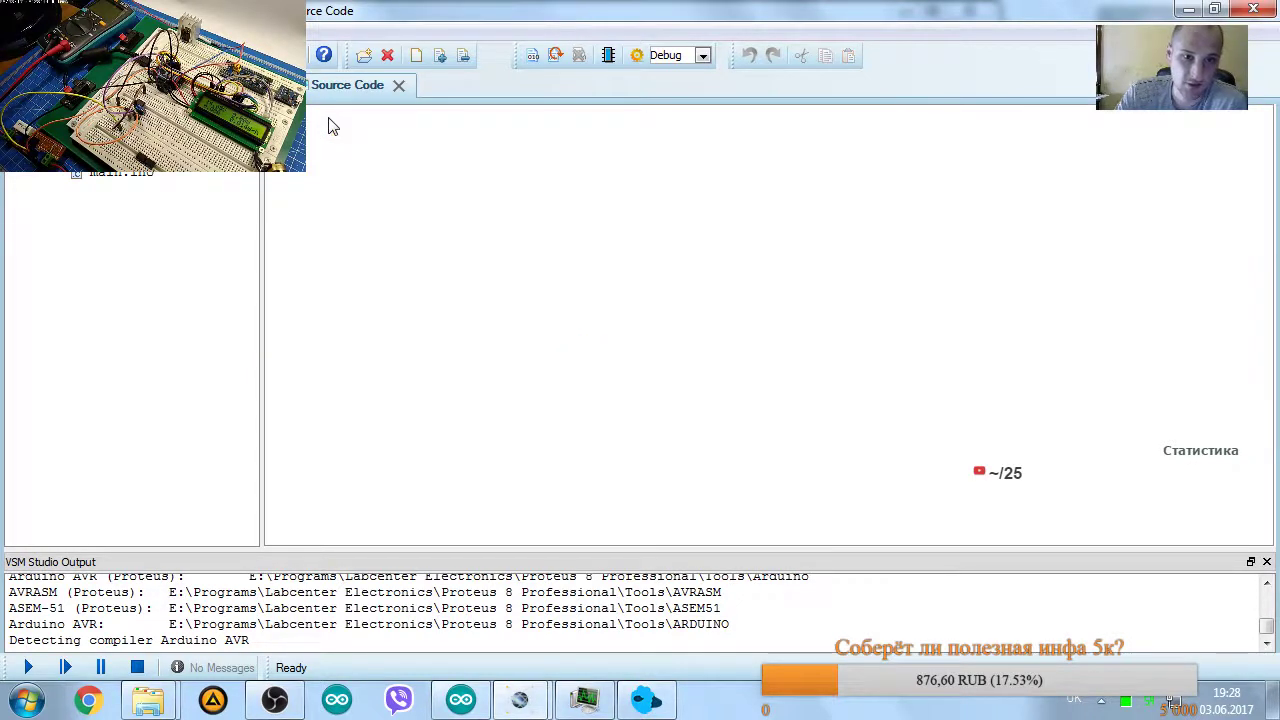
{"action": "left_click", "coordinate": [120, 174]}
{"action": "right_click", "coordinate": [120, 174]}
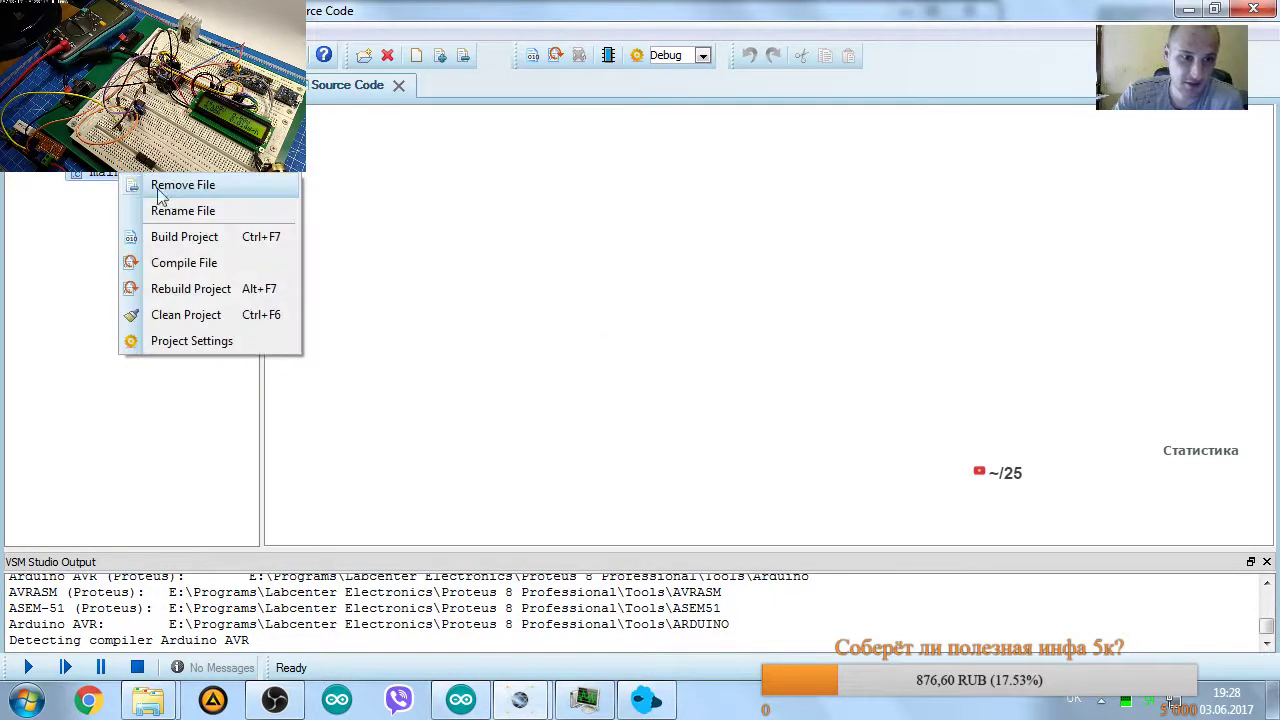
{"action": "left_click", "coordinate": [218, 192]}
{"action": "left_click", "coordinate": [629, 369]}
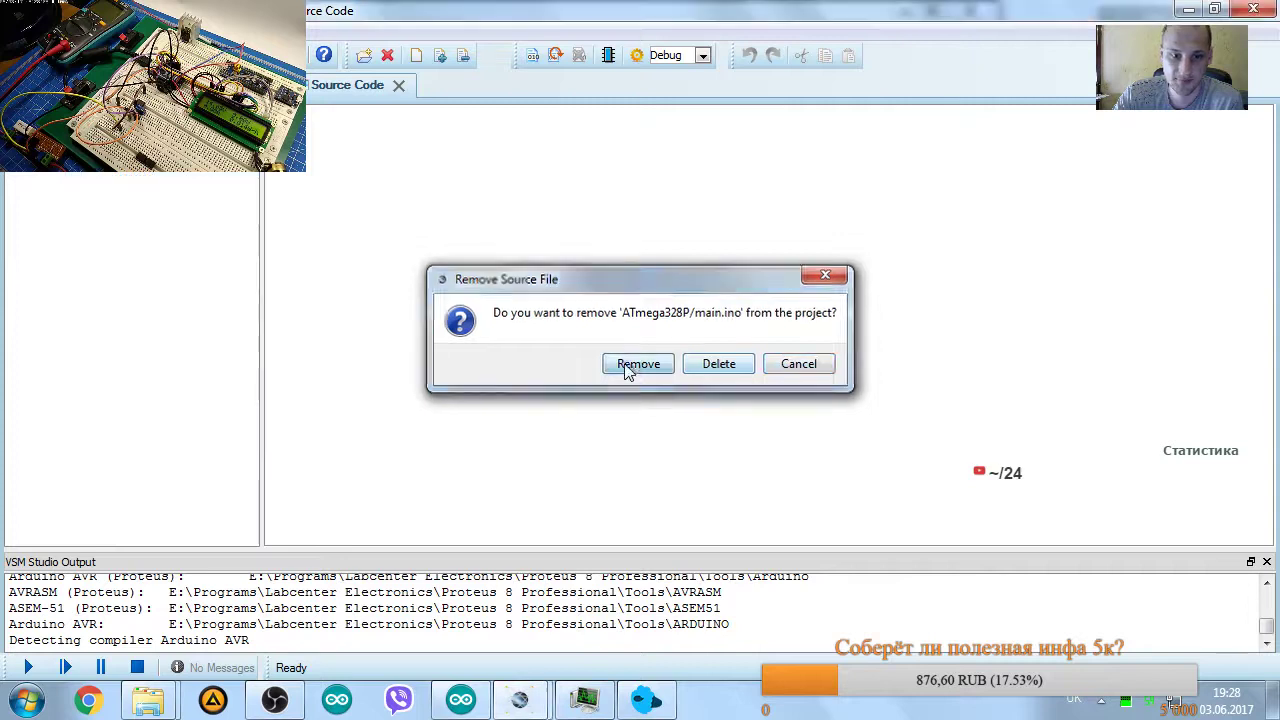
Start adding a new file to the project and browse to the ArduWattmeter folder inside Arduino Wattmeter Proteus 8.5 on the desktop.
{"action": "right_click", "coordinate": [92, 166]}
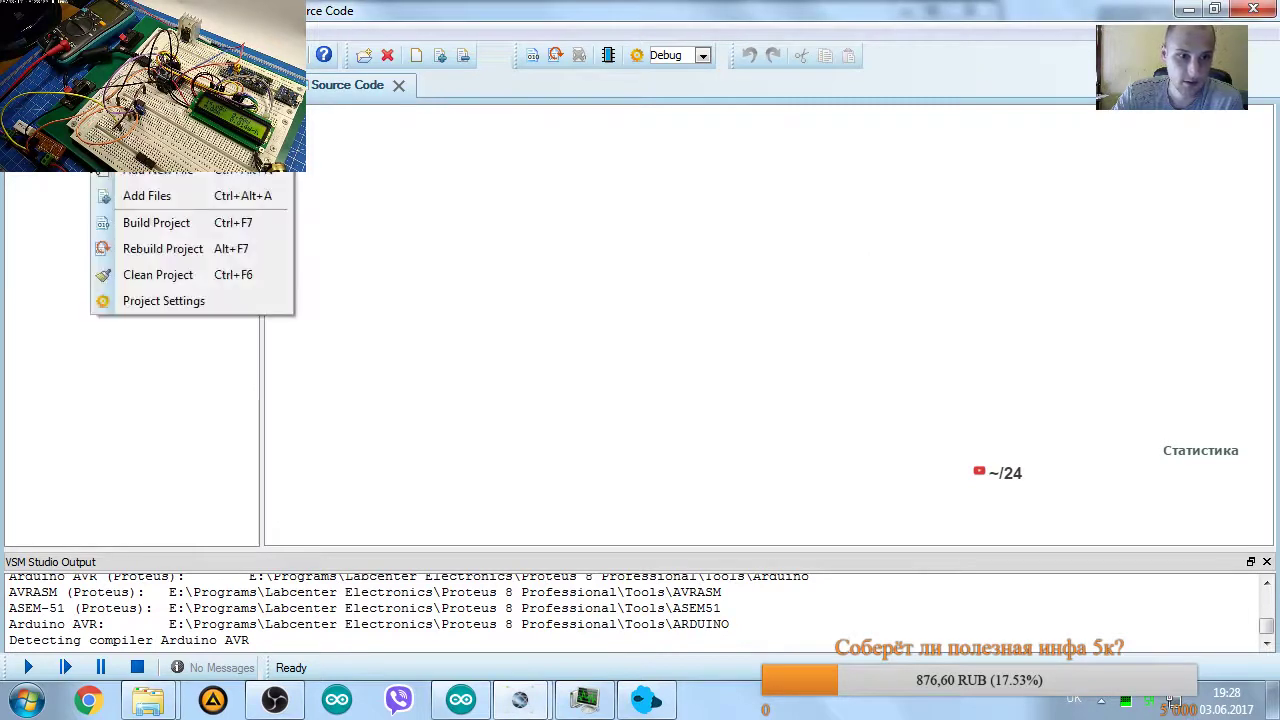
{"action": "left_click", "coordinate": [193, 178]}
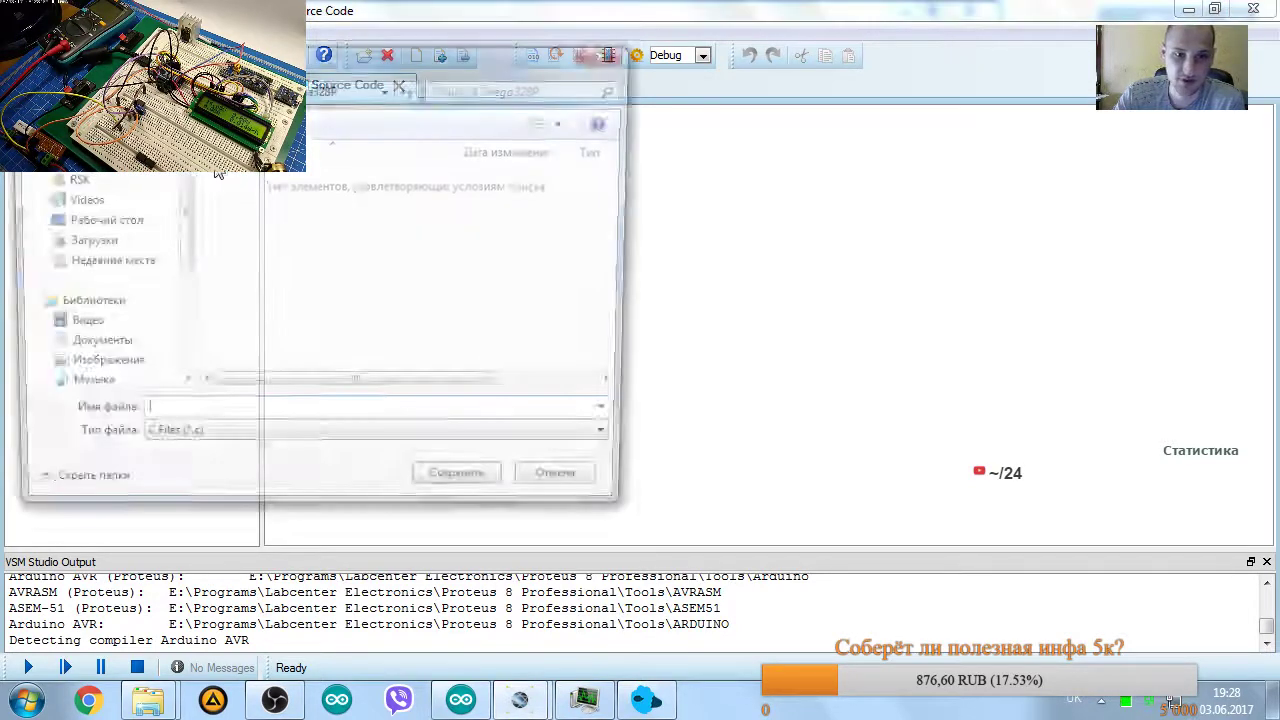
{"action": "left_click", "coordinate": [80, 201]}
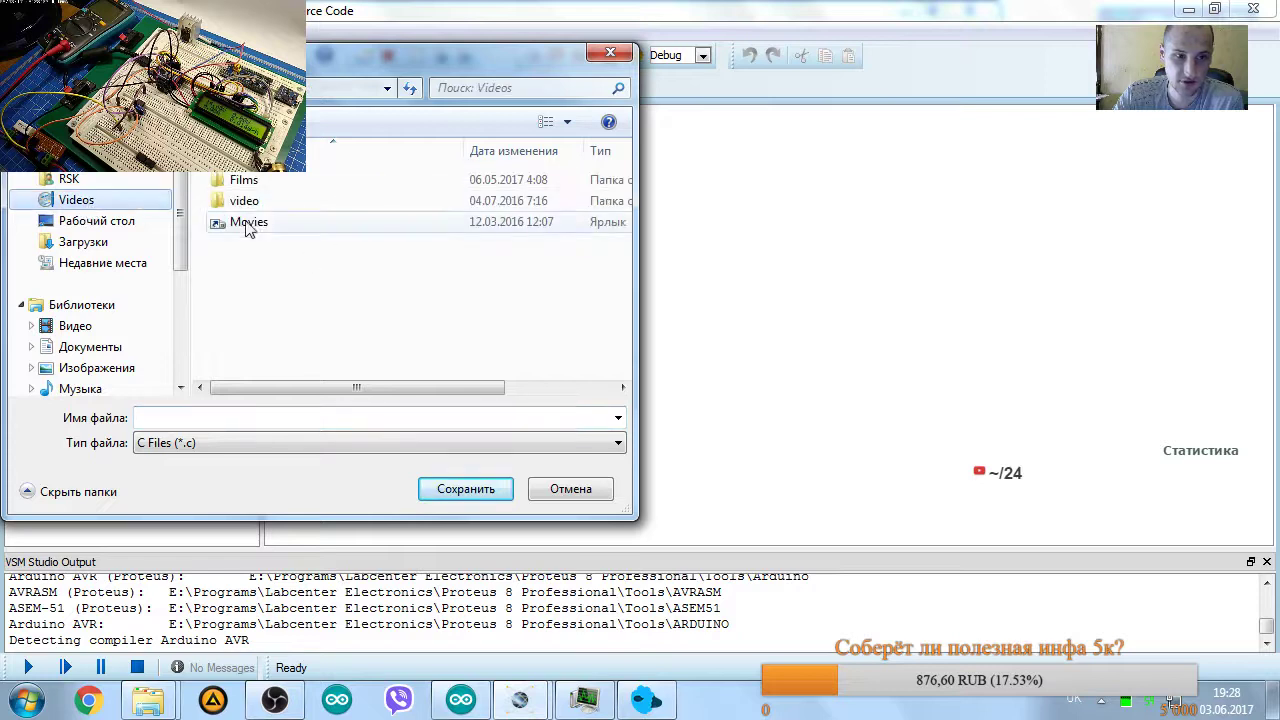
{"action": "left_click", "coordinate": [100, 180]}
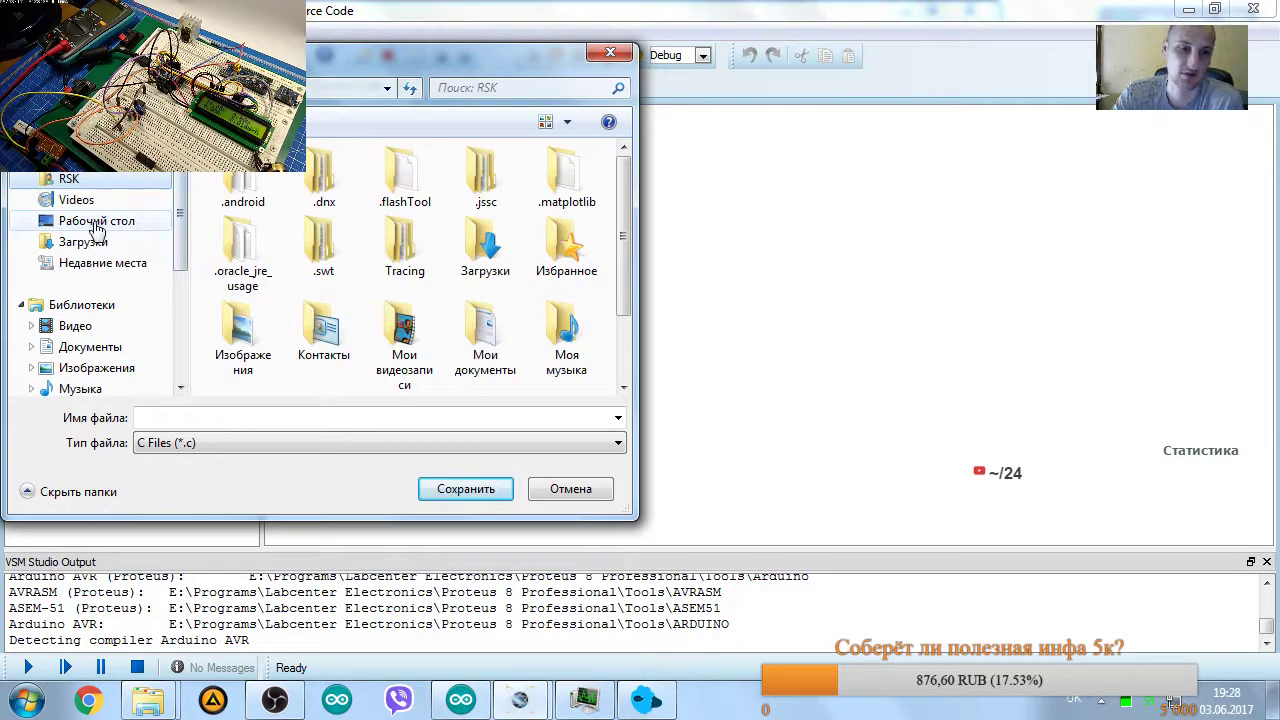
{"action": "left_click", "coordinate": [96, 222]}
{"action": "left_click", "coordinate": [391, 257]}
{"action": "scroll", "coordinate": [420, 270], "scroll_direction": "down", "scroll_amount": 1}
{"action": "left_click", "coordinate": [321, 375]}
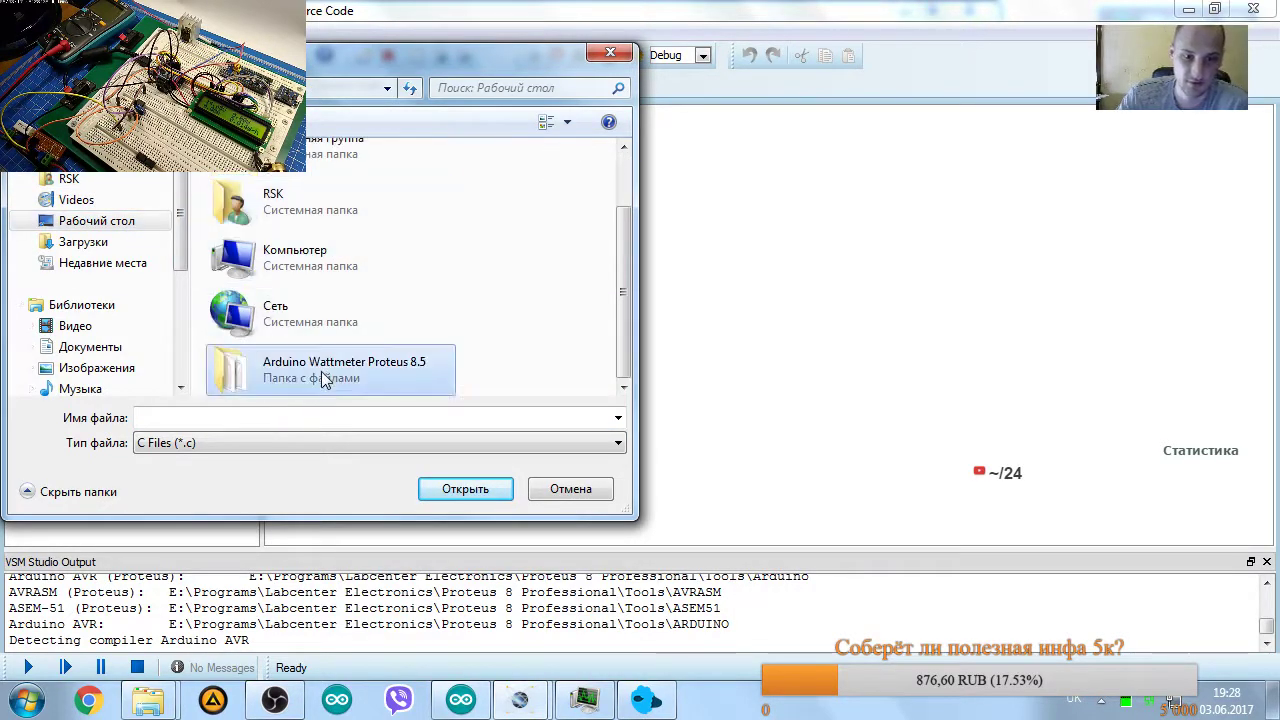
{"action": "double_click", "coordinate": [321, 371]}
{"action": "double_click", "coordinate": [255, 210]}
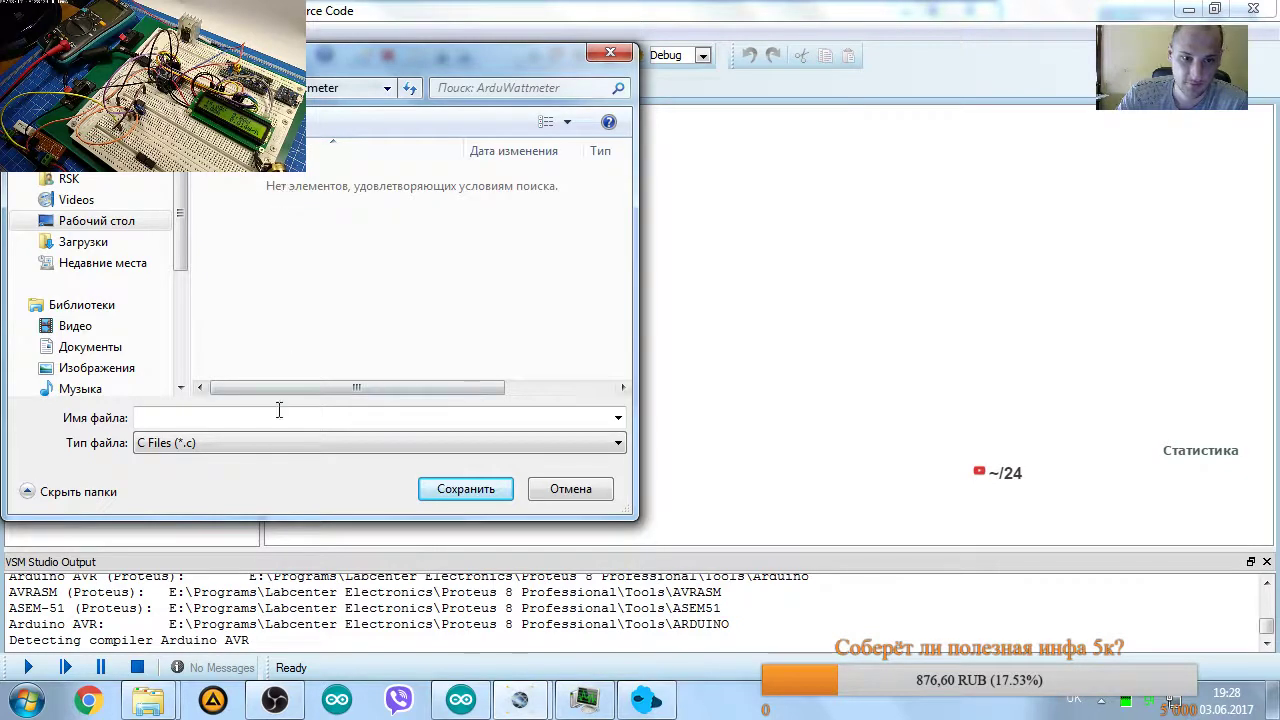
Try to choose the existing ArduWattmeter.ino with the INO Files type, then decline replacing it and cancel the new file.
{"action": "left_click", "coordinate": [267, 443]}
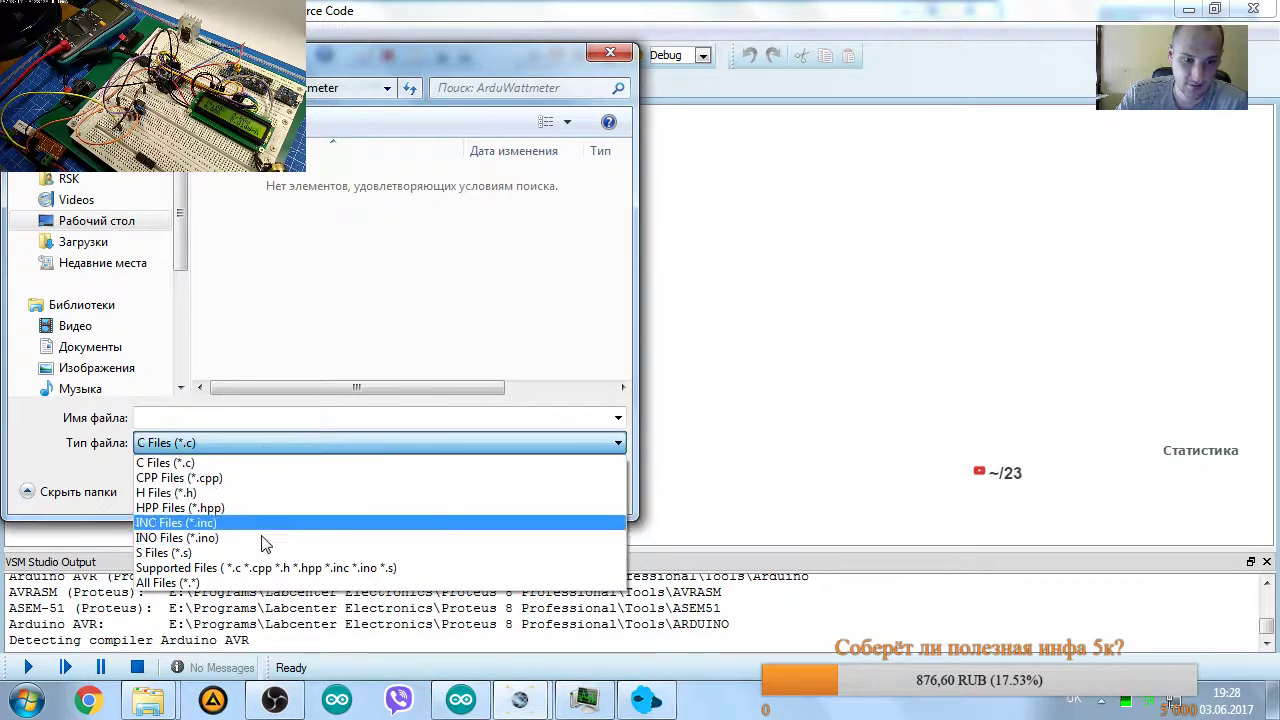
{"action": "left_click", "coordinate": [205, 538]}
{"action": "left_click", "coordinate": [258, 190]}
{"action": "double_click", "coordinate": [258, 190]}
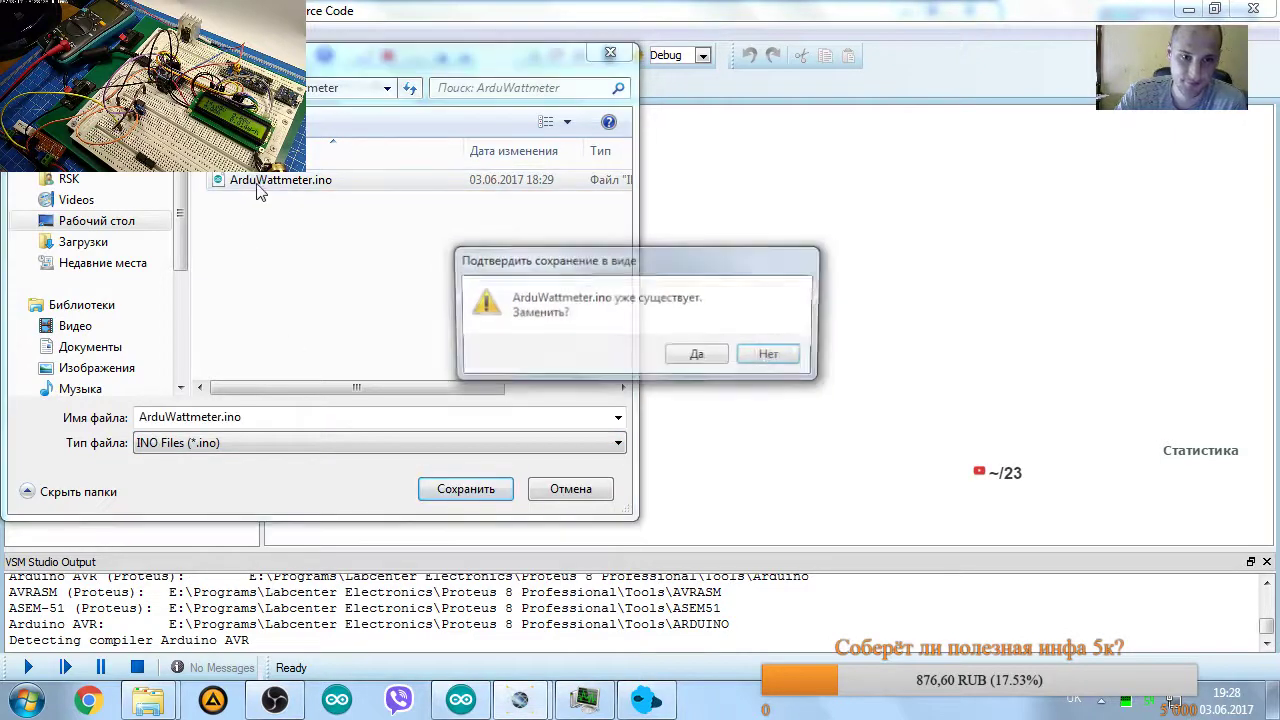
{"action": "left_click", "coordinate": [772, 357]}
{"action": "left_click", "coordinate": [573, 490]}
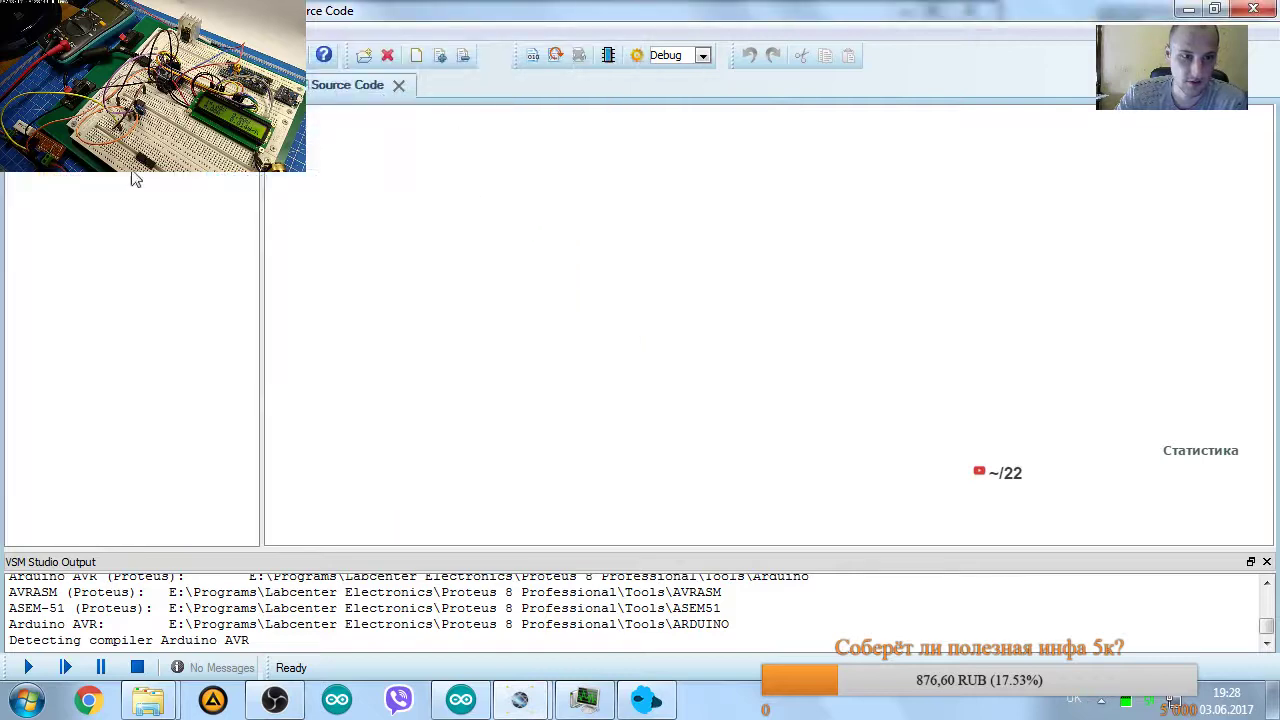
Add the existing ArduWattmeter.ino from the ArduWattmeter folder to the ATmega328P project.
{"action": "right_click", "coordinate": [80, 160]}
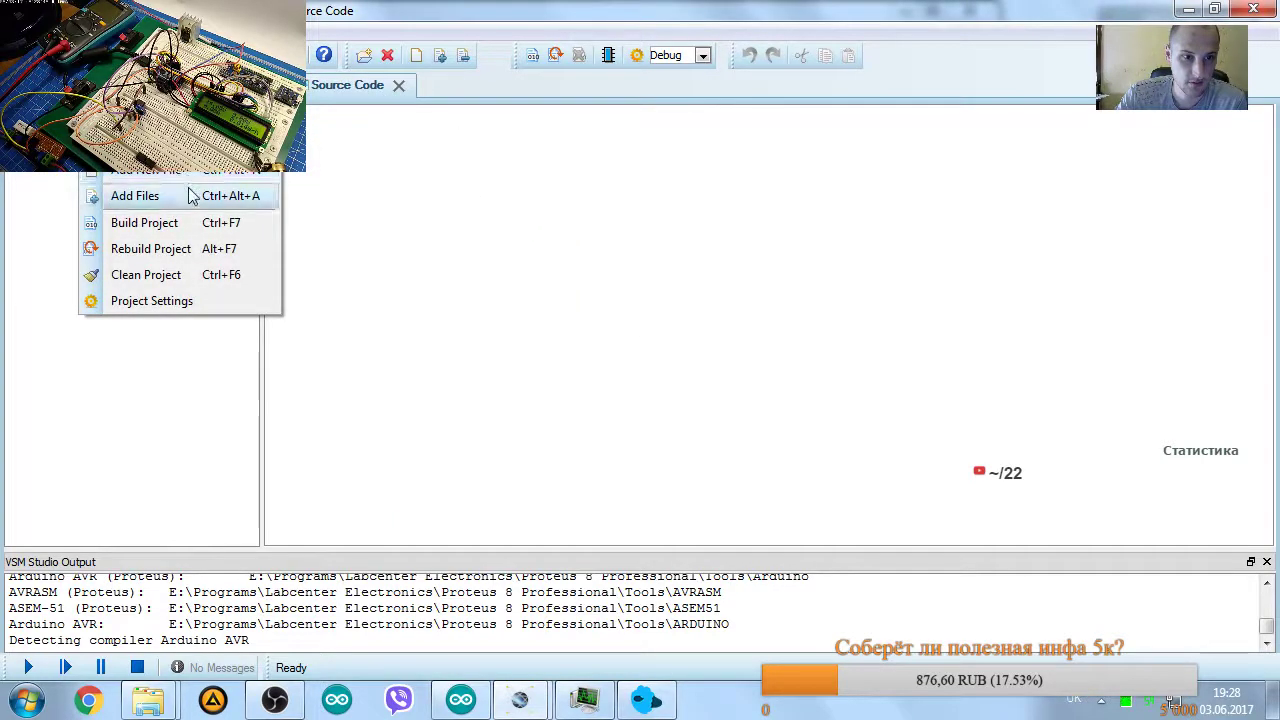
{"action": "left_click", "coordinate": [135, 197]}
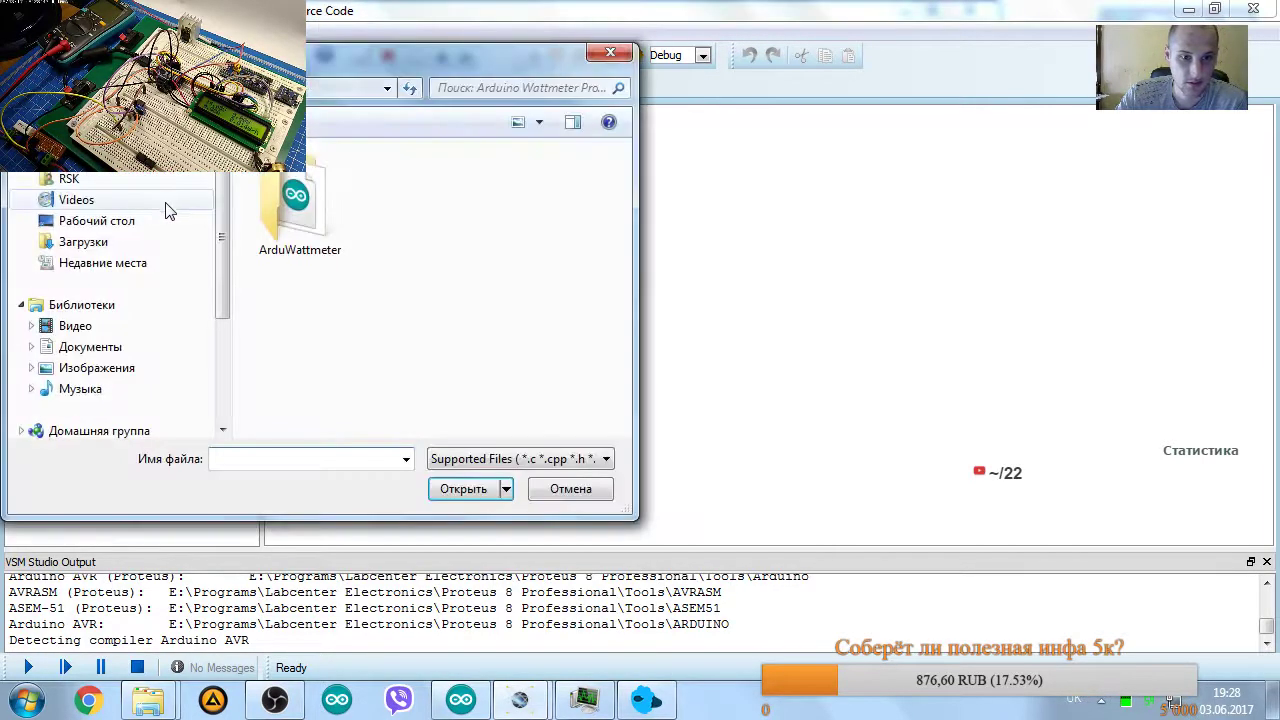
{"action": "double_click", "coordinate": [328, 224]}
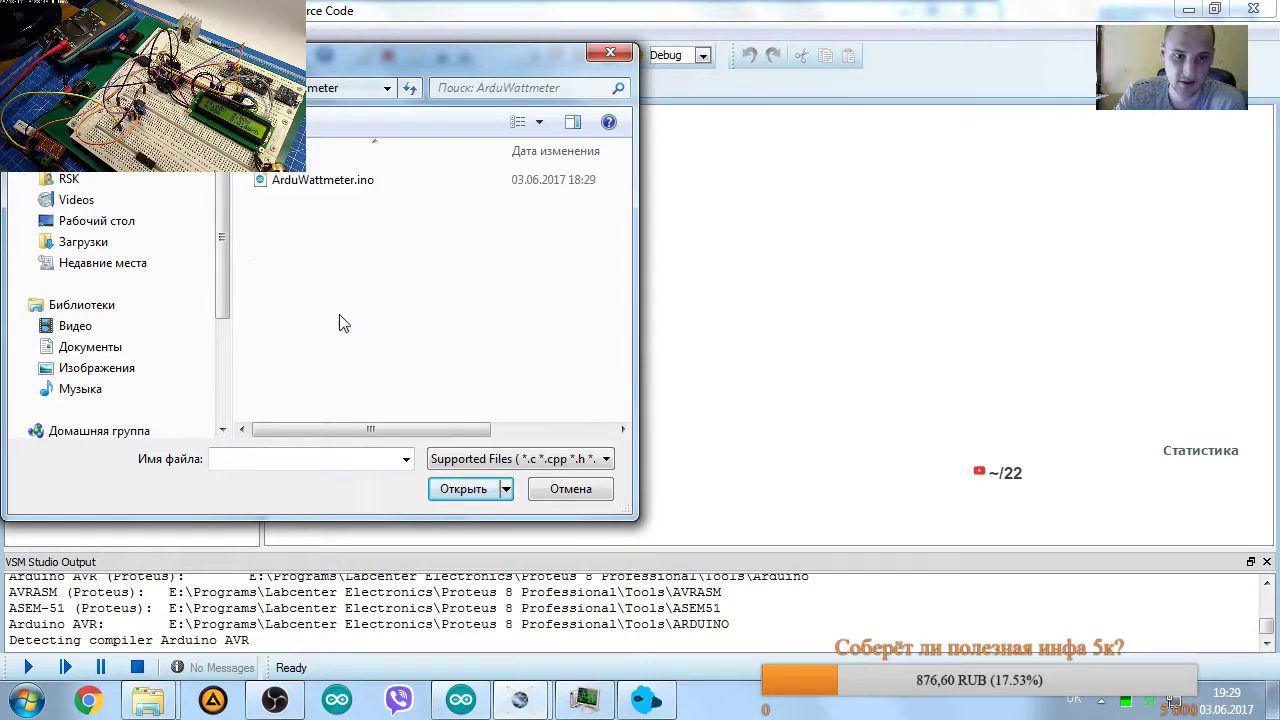
{"action": "left_click", "coordinate": [463, 460]}
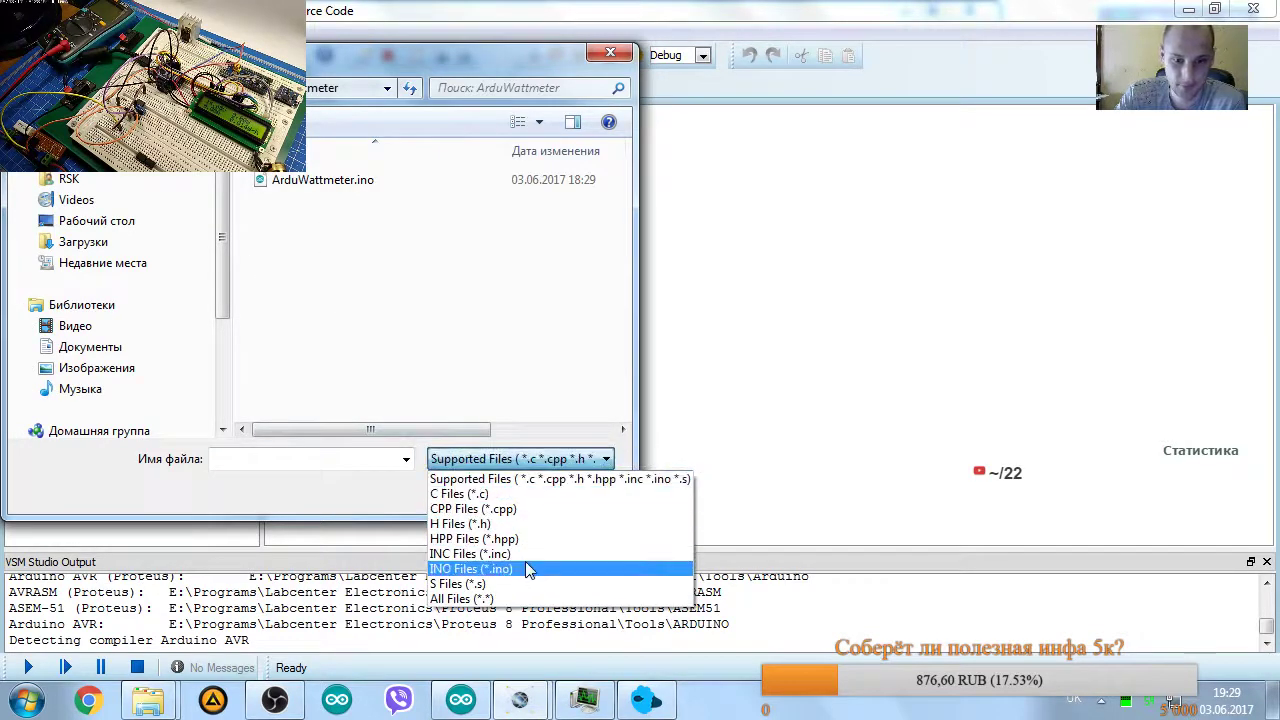
{"action": "left_click", "coordinate": [328, 184]}
{"action": "double_click", "coordinate": [328, 184]}
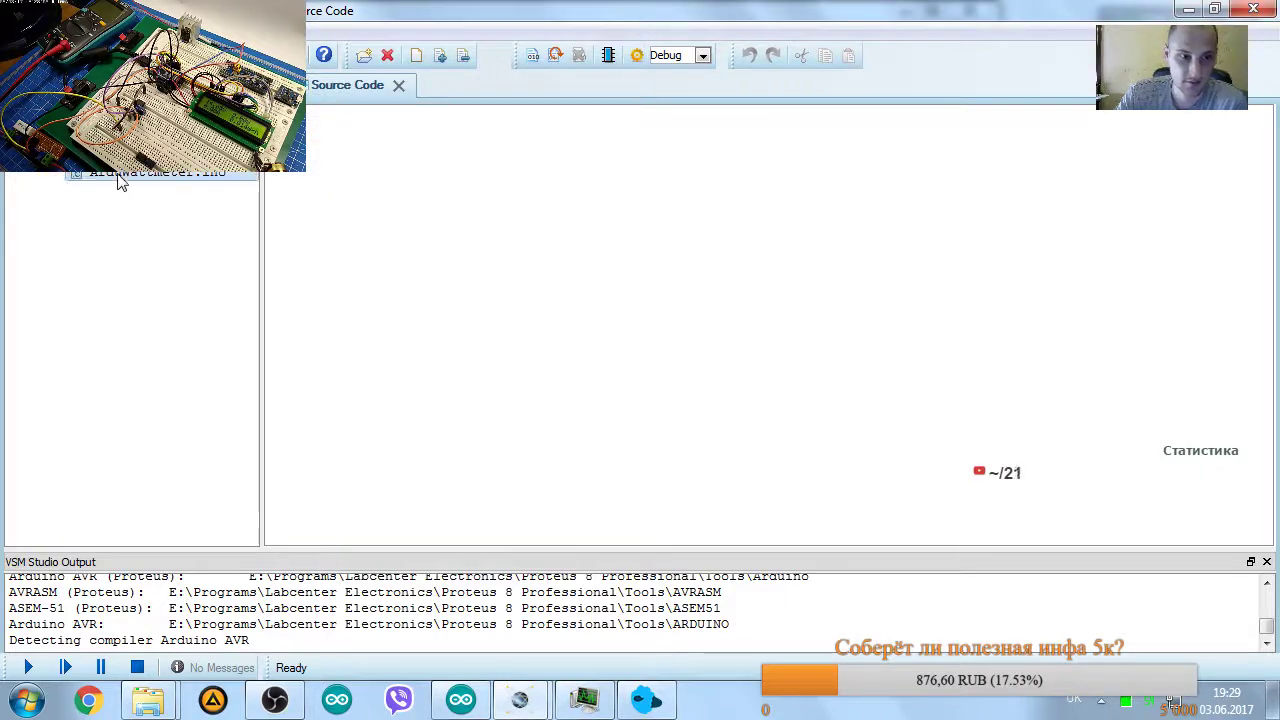
Open ArduWattmeter.ino from the project and look through its setup, loop and LCD output code.
{"action": "double_click", "coordinate": [120, 176]}
{"action": "scroll", "coordinate": [578, 256], "scroll_direction": "down", "scroll_amount": 20}
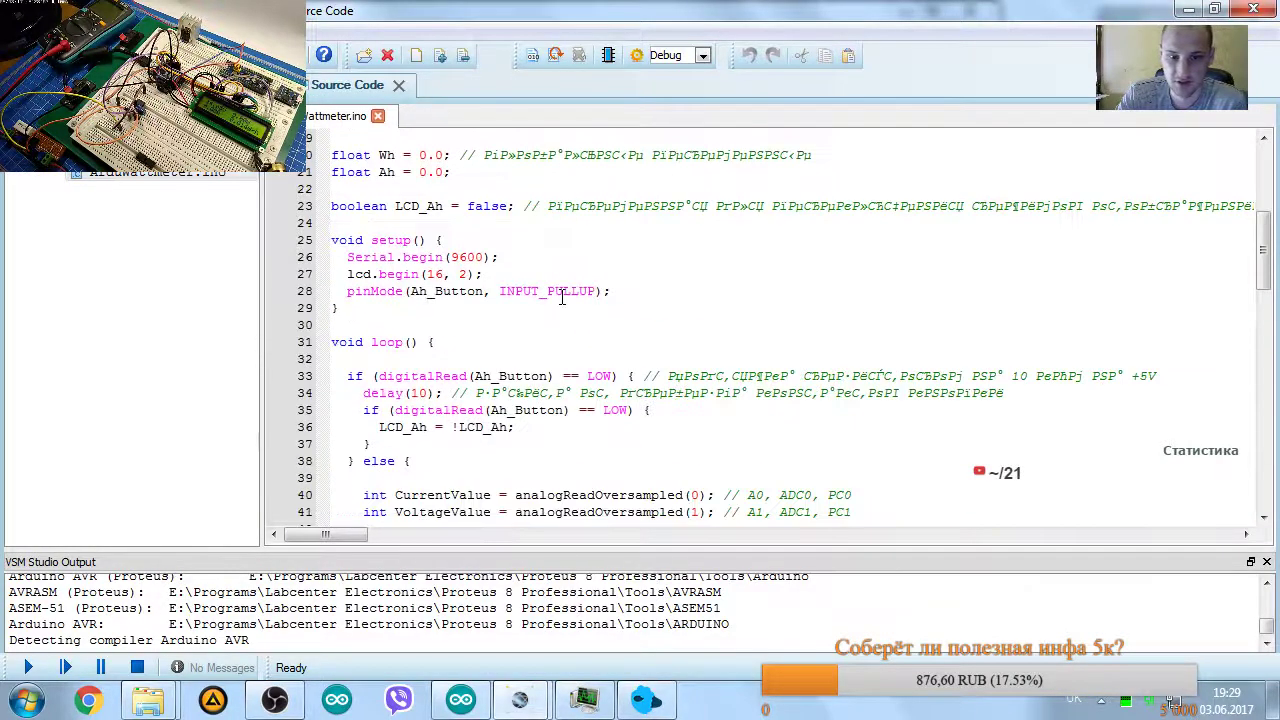
{"action": "scroll", "coordinate": [563, 297], "scroll_direction": "up", "scroll_amount": 20}
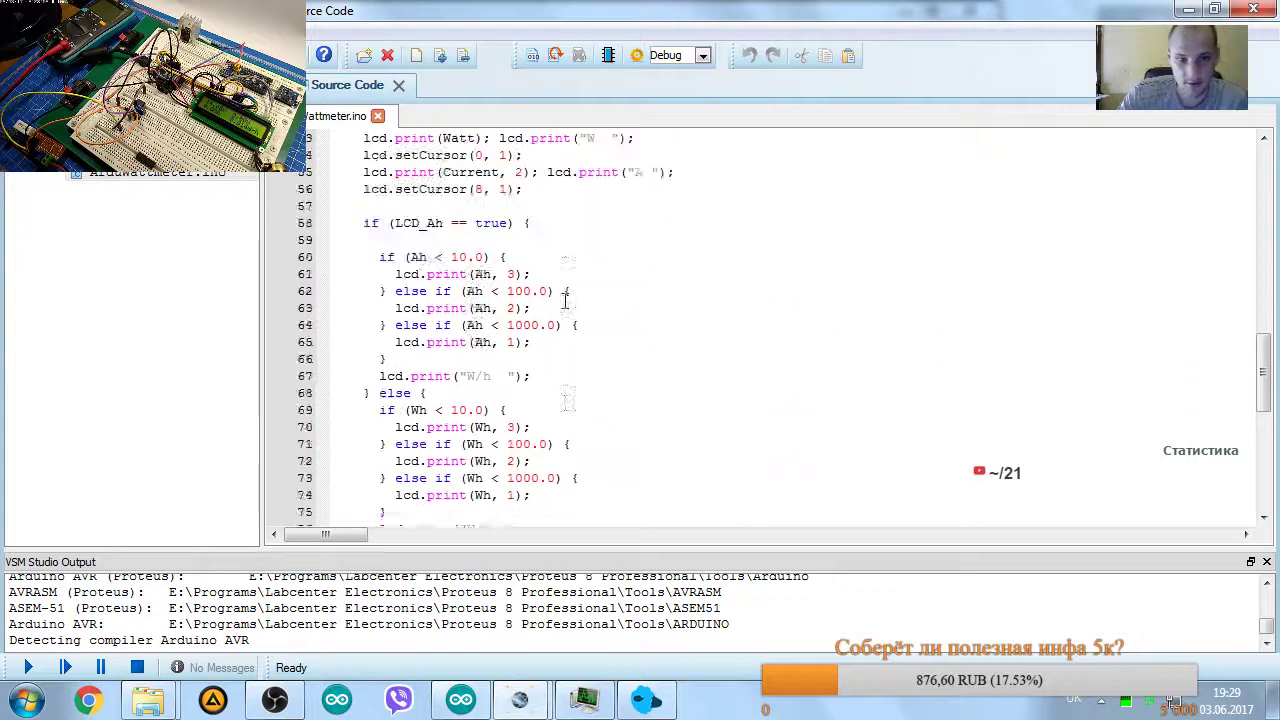
{"action": "scroll", "coordinate": [570, 293], "scroll_direction": "down", "scroll_amount": 11}
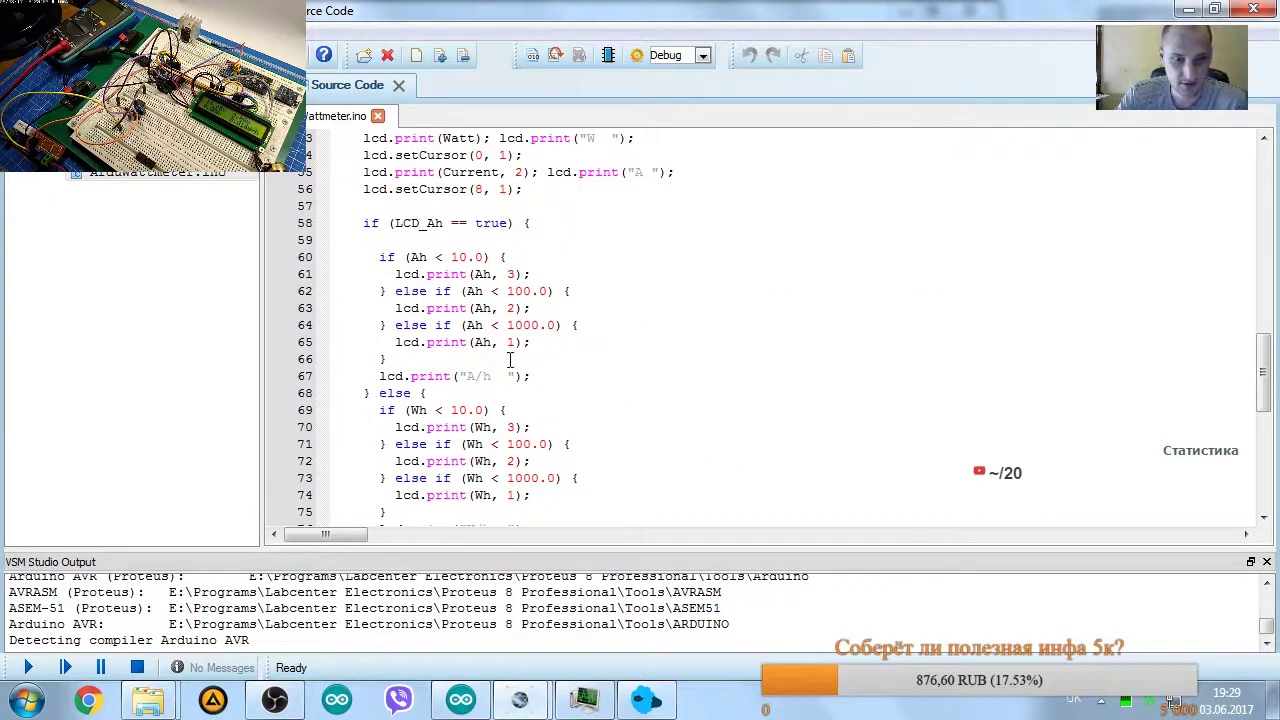
Rebuild the ATmega328P firmware project with the ArduWattmeter.ino sketch.
{"action": "right_click", "coordinate": [127, 185]}
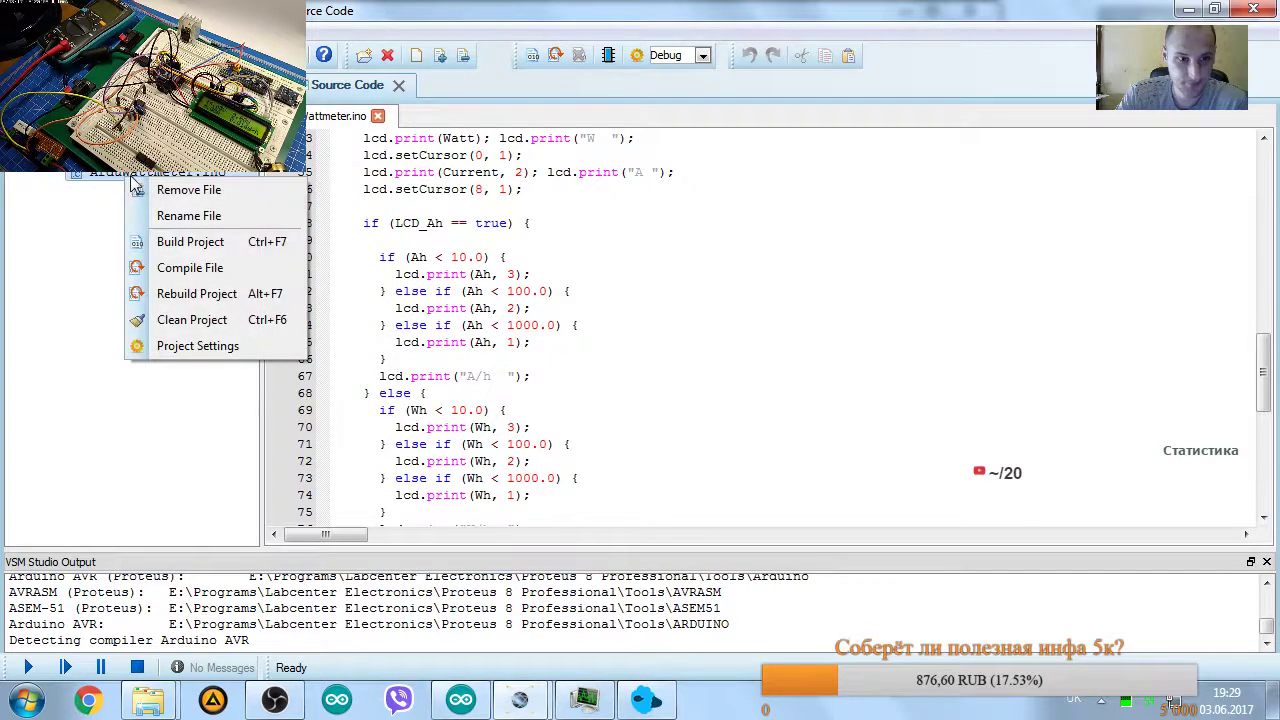
{"action": "left_click", "coordinate": [518, 12]}
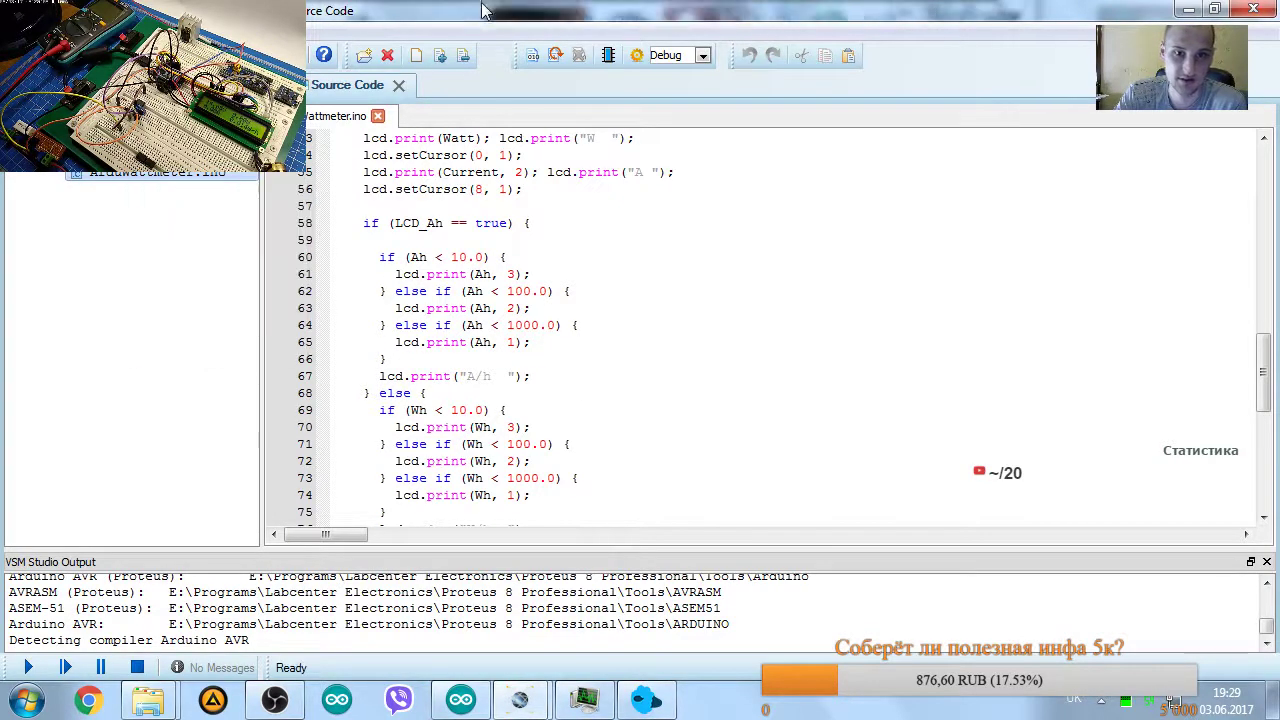
{"action": "left_click", "coordinate": [556, 58]}
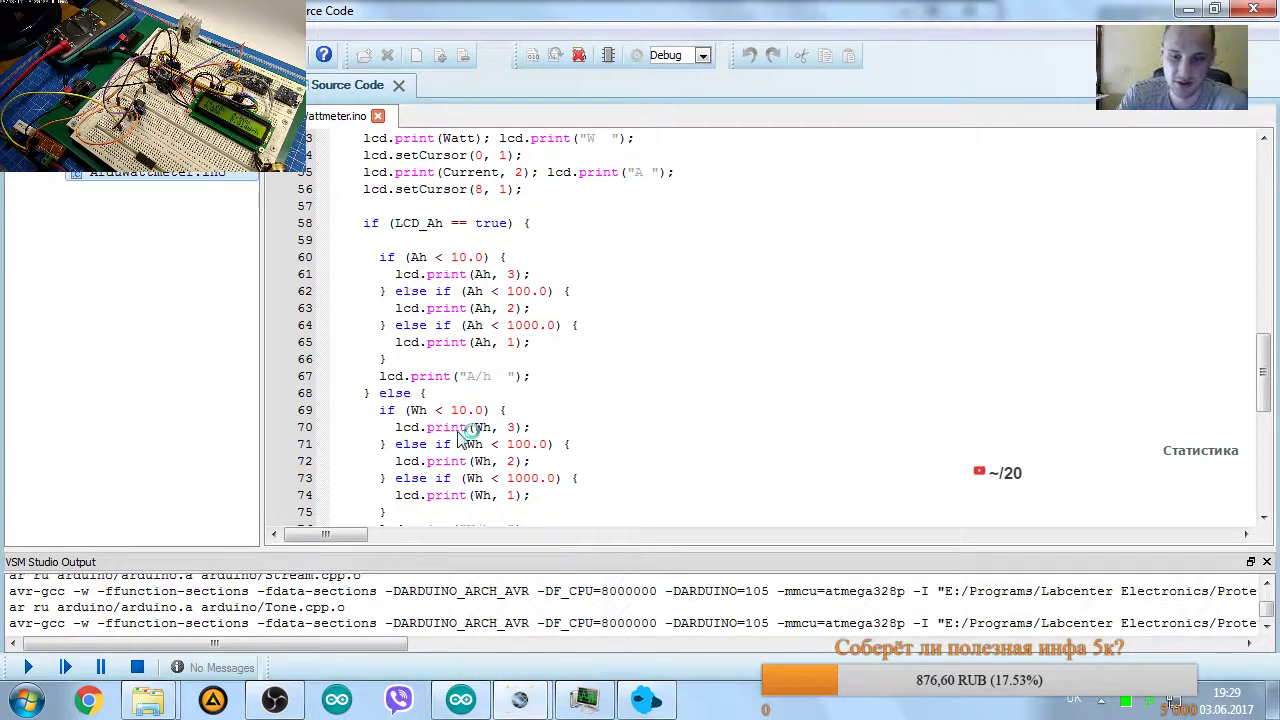
Examine the sketch from its analogReadOversampled function up to the declarations, highlighting the comment beside the Wh variable.
{"action": "scroll", "coordinate": [663, 371], "scroll_direction": "down", "scroll_amount": 8}
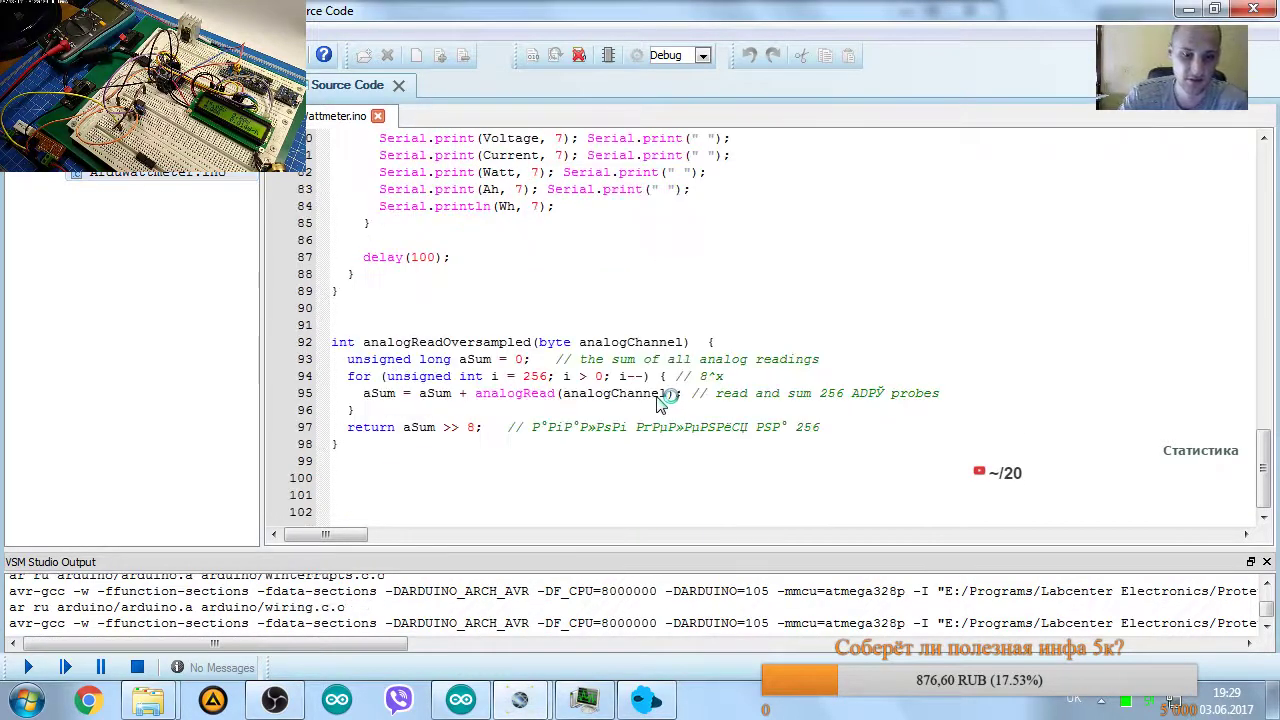
{"action": "scroll", "coordinate": [663, 410], "scroll_direction": "up", "scroll_amount": 17}
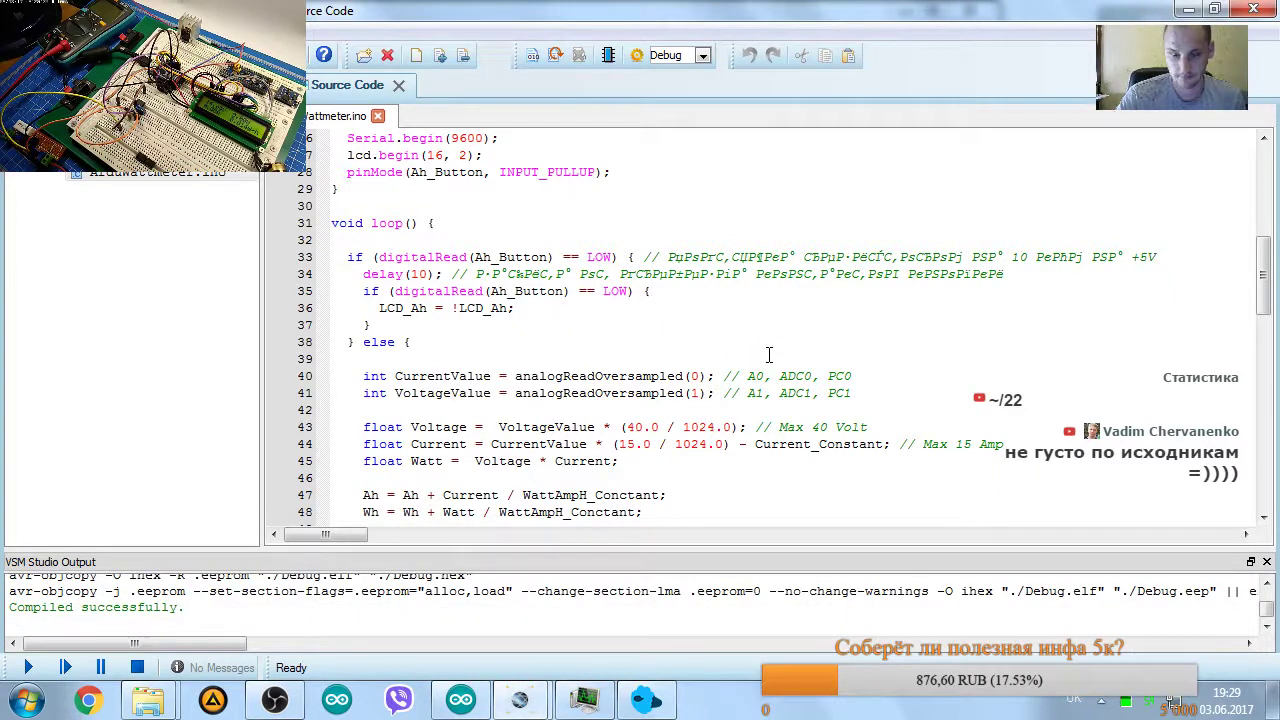
{"action": "scroll", "coordinate": [770, 354], "scroll_direction": "down", "scroll_amount": 18}
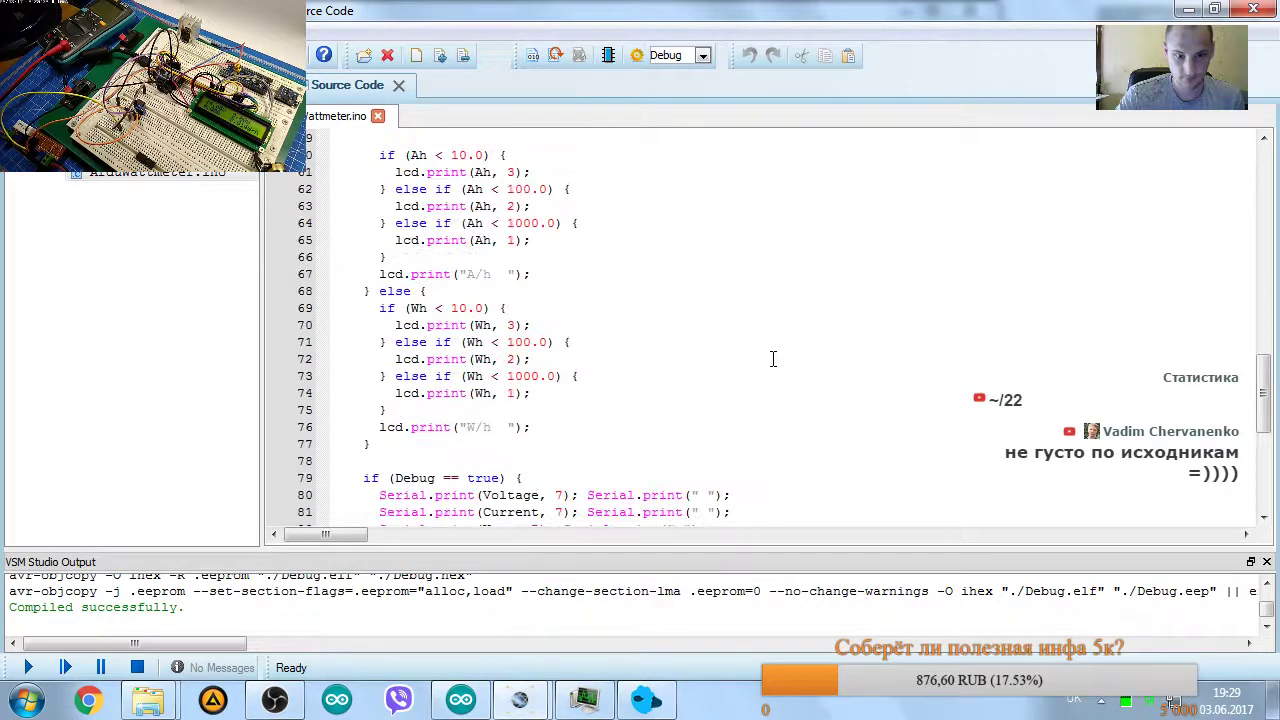
{"action": "left_click", "coordinate": [350, 446]}
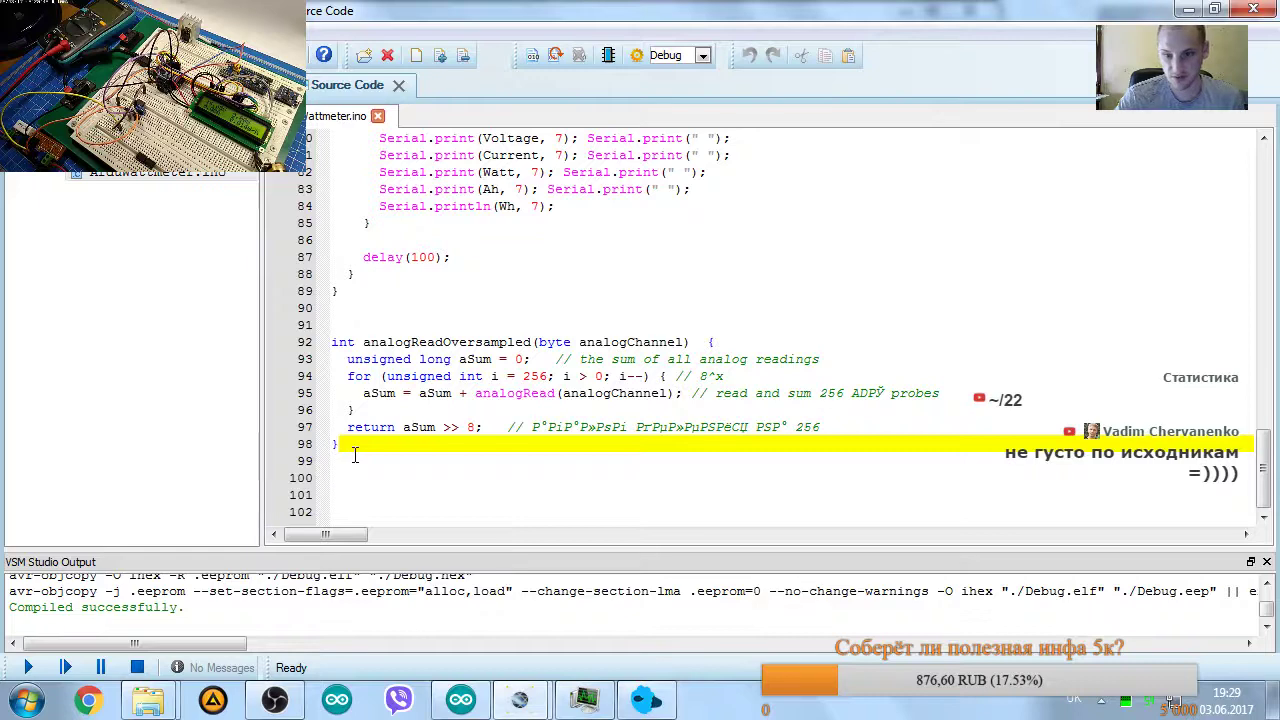
{"action": "scroll", "coordinate": [355, 455], "scroll_direction": "up", "scroll_amount": 12}
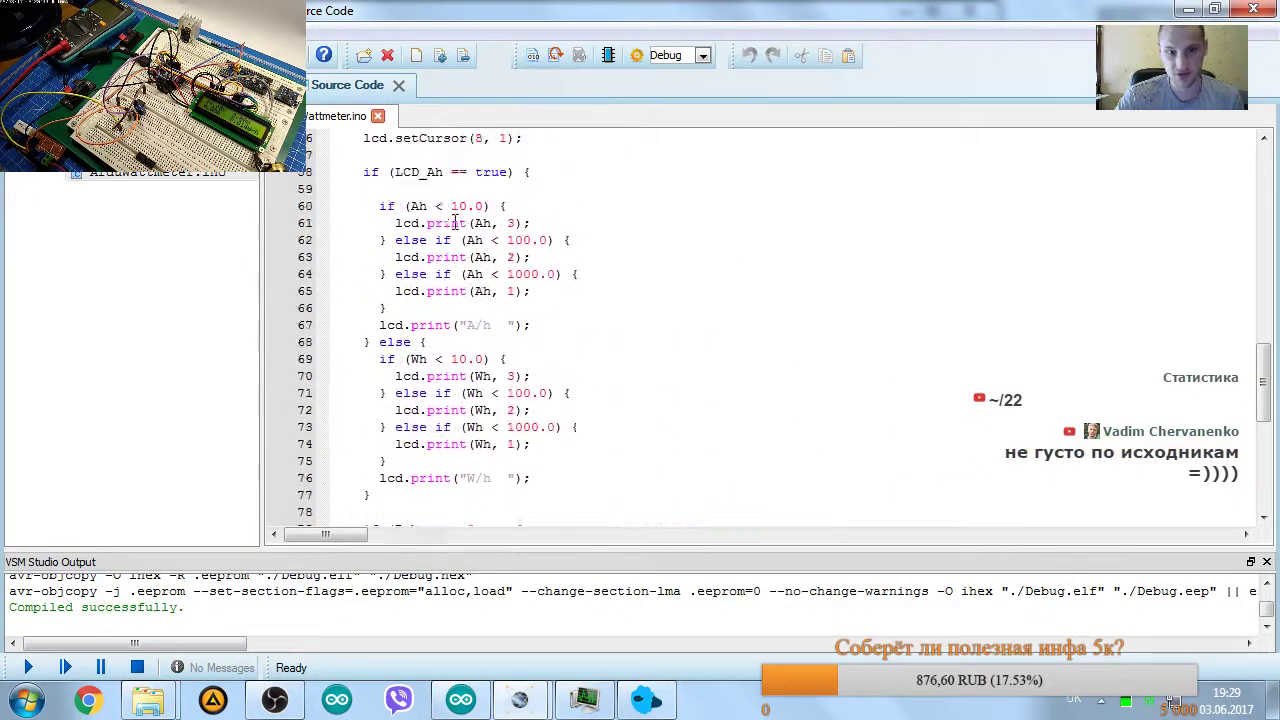
{"action": "scroll", "coordinate": [500, 308], "scroll_direction": "up", "scroll_amount": 7}
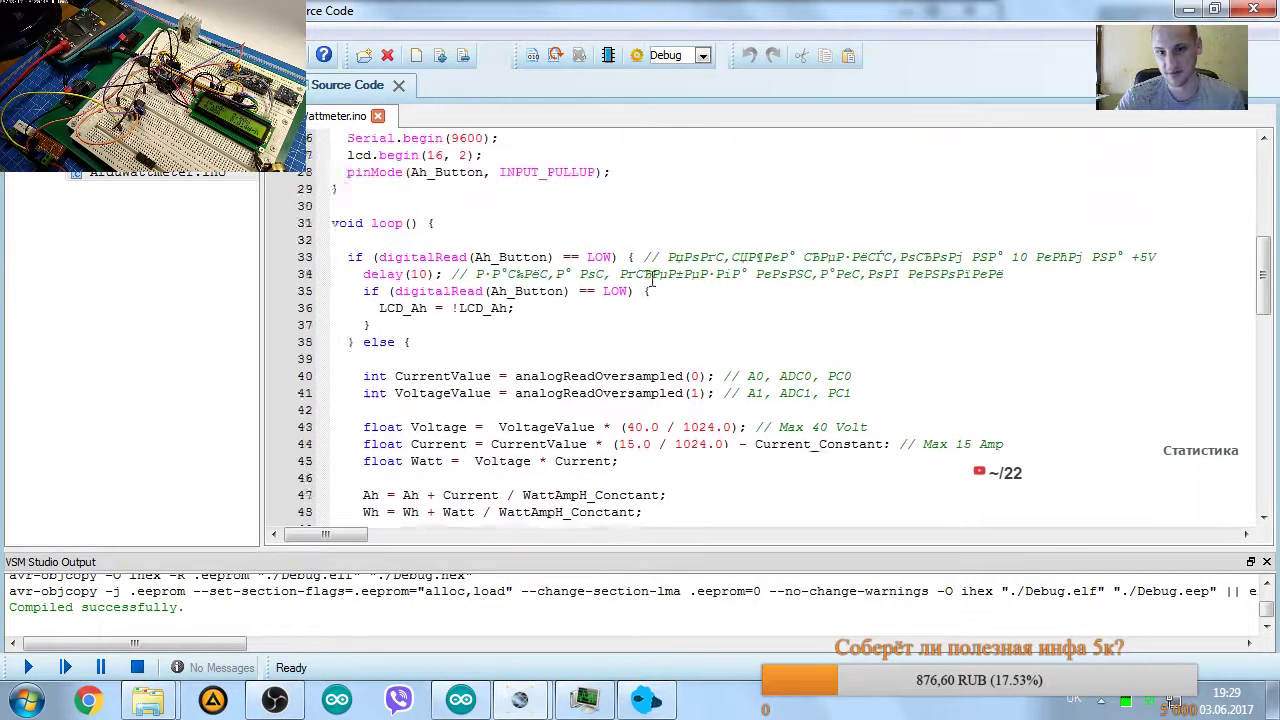
{"action": "scroll", "coordinate": [600, 270], "scroll_direction": "up", "scroll_amount": 3}
{"action": "left_click_drag", "start_coordinate": [483, 242], "coordinate": [778, 240]}
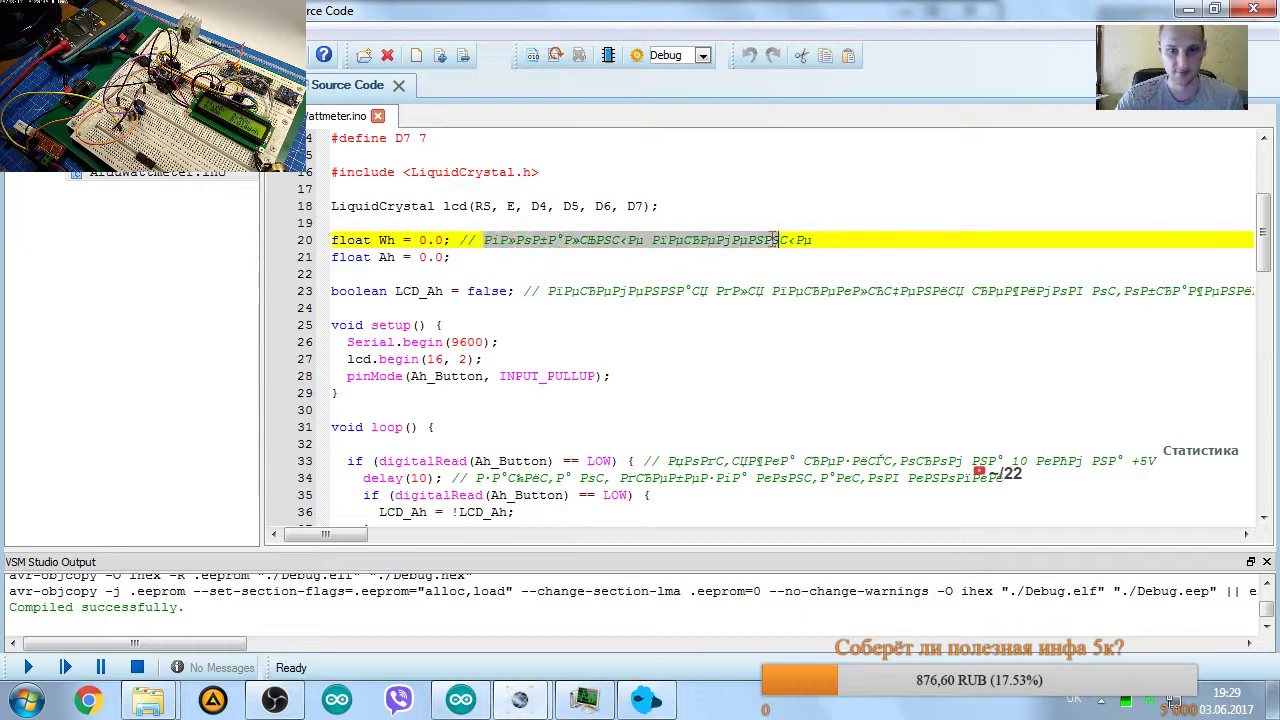
Switch to the Arduino IDE to check how the comments read in the ArduWattmeter sketch, and close its window to return to Proteus.
{"action": "left_click", "coordinate": [461, 700]}
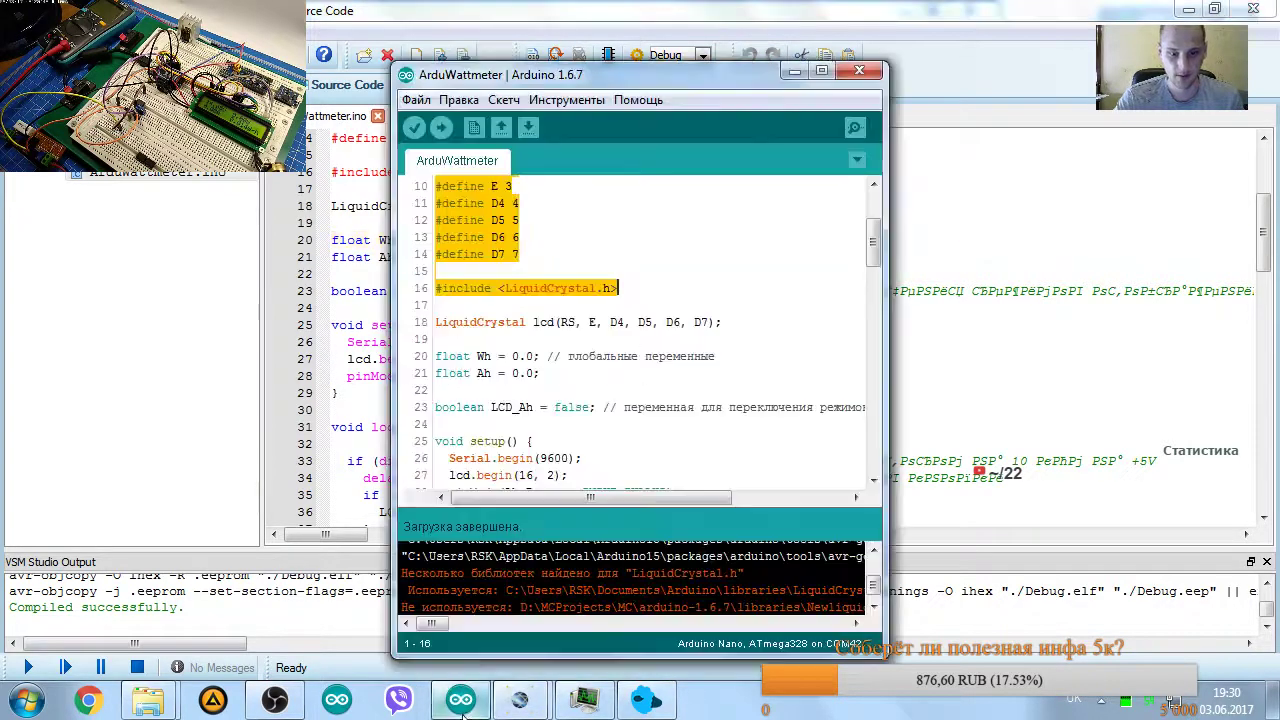
{"action": "scroll", "coordinate": [707, 348], "scroll_direction": "down", "scroll_amount": 2}
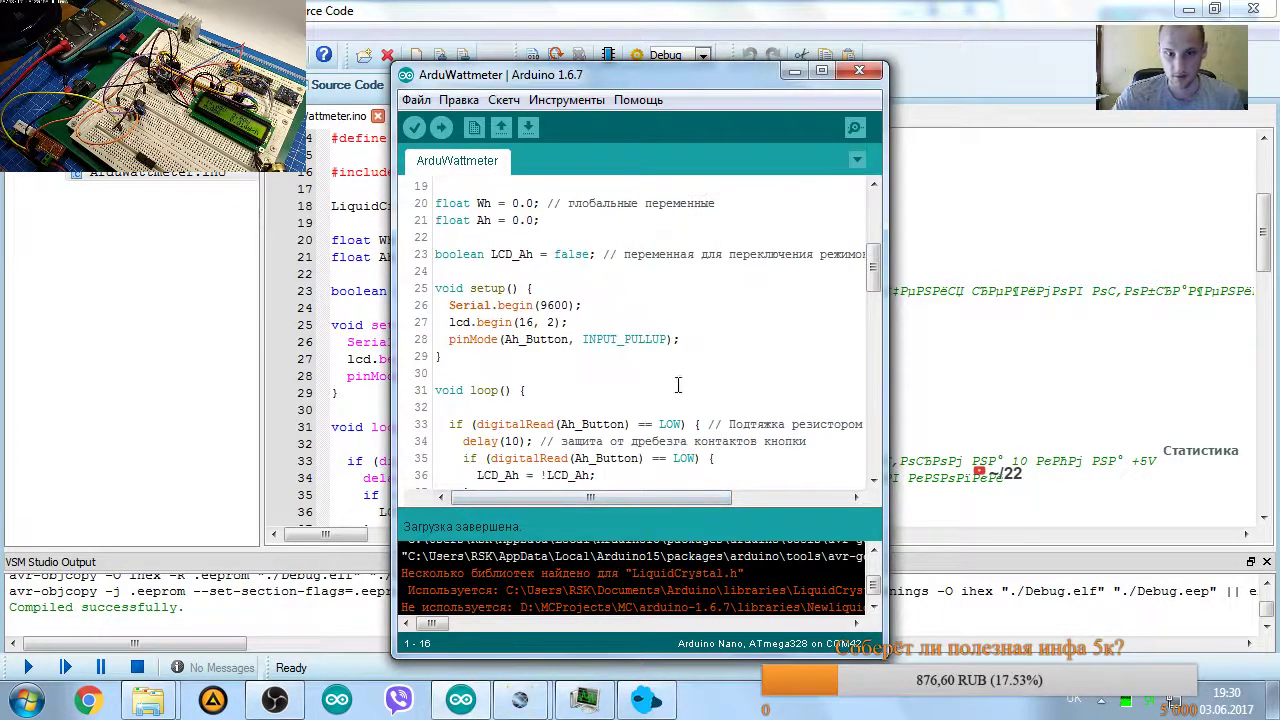
{"action": "scroll", "coordinate": [678, 385], "scroll_direction": "down", "scroll_amount": 4}
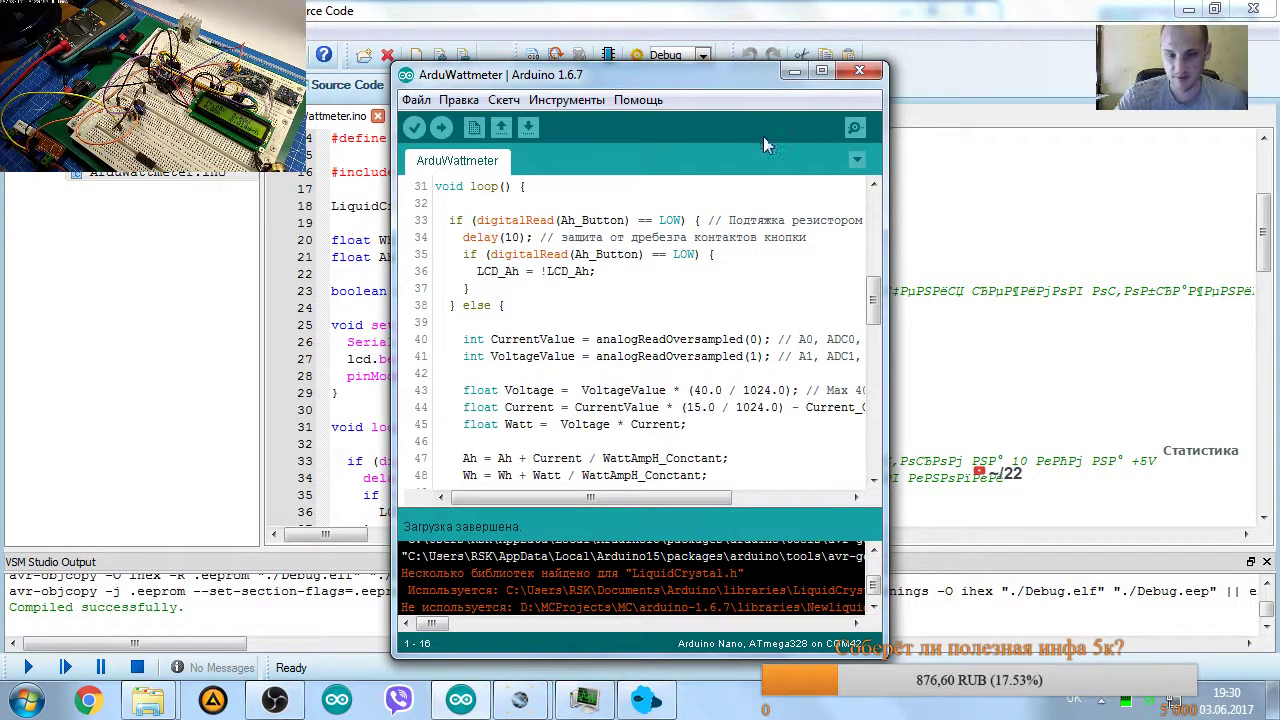
{"action": "left_click", "coordinate": [860, 72]}
{"action": "left_click", "coordinate": [672, 262]}
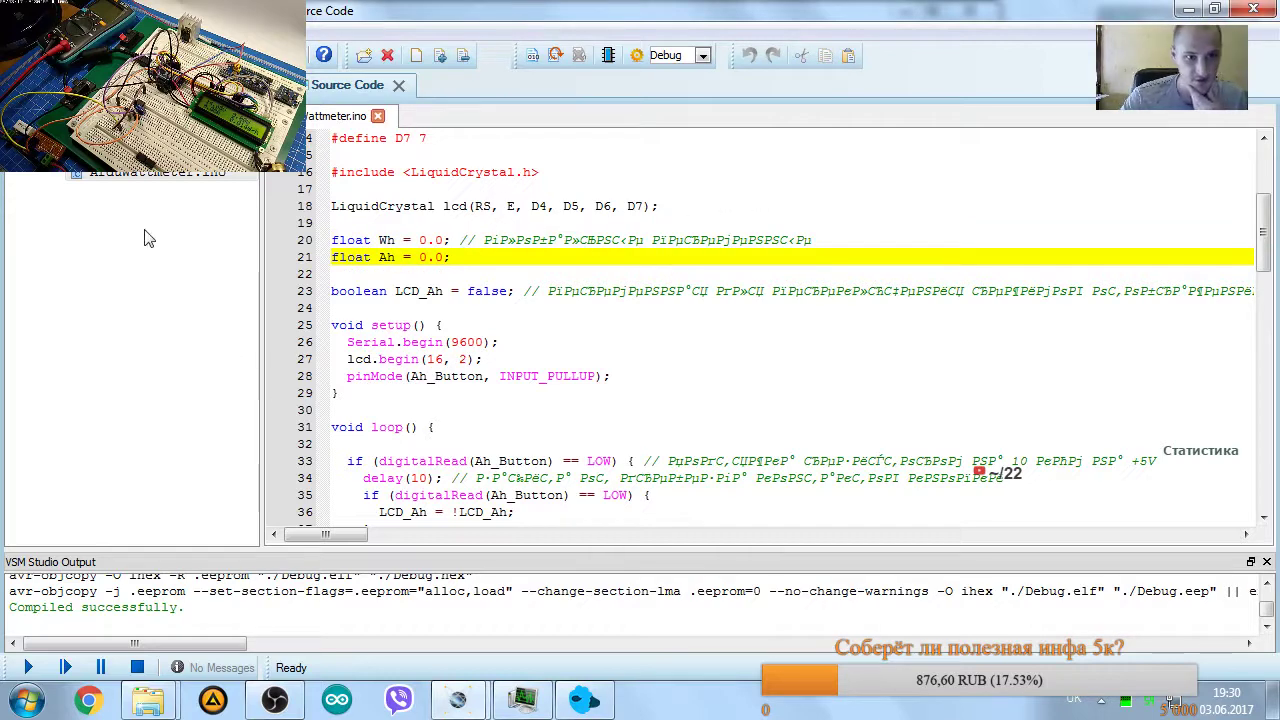
Set the clock frequency of U1 ARDUINO in the schematic to 16M and test-run the simulation.
{"action": "left_click", "coordinate": [240, 85]}
{"action": "double_click", "coordinate": [515, 245]}
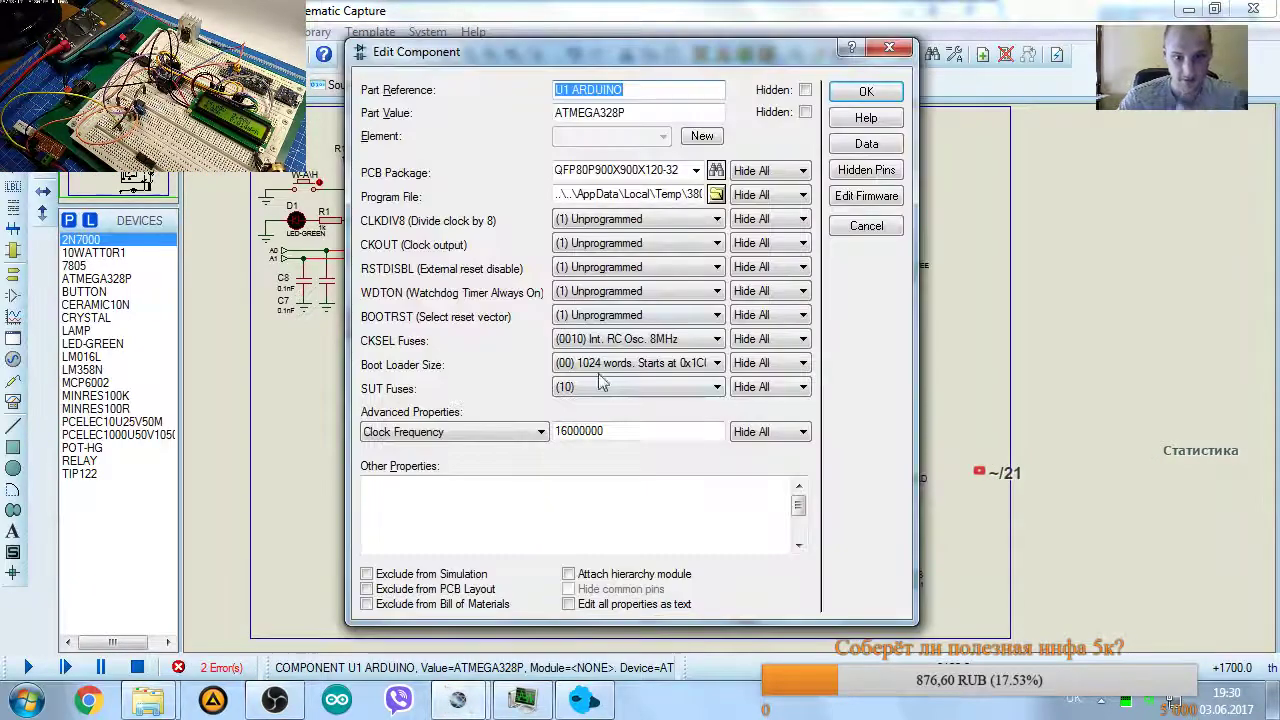
{"action": "left_click_drag", "start_coordinate": [612, 432], "coordinate": [565, 432]}
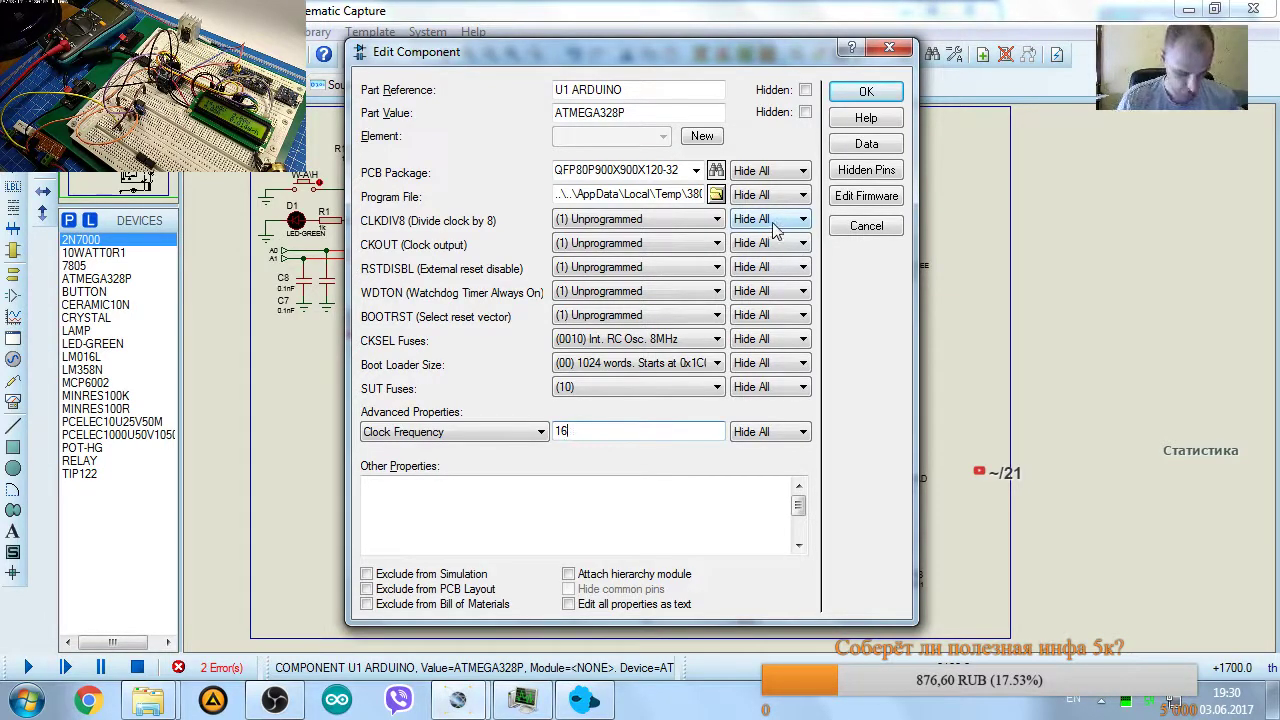
{"action": "left_click", "coordinate": [866, 91]}
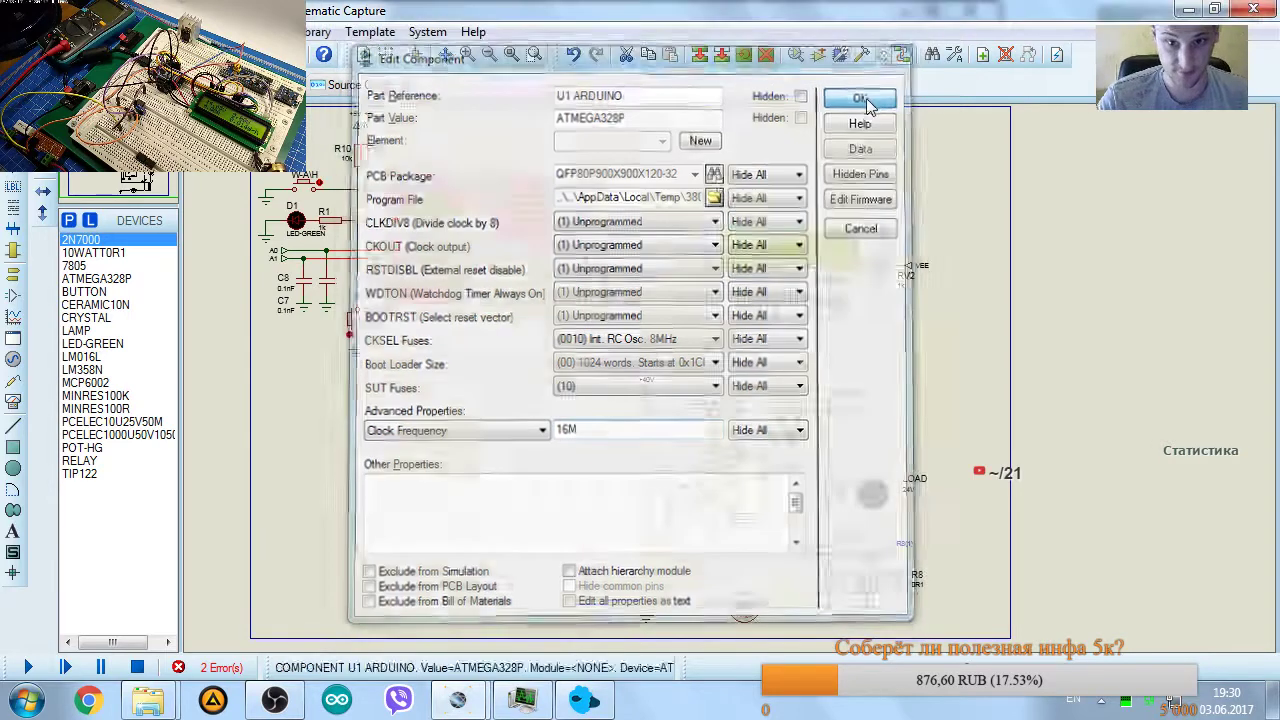
{"action": "left_click", "coordinate": [31, 667]}
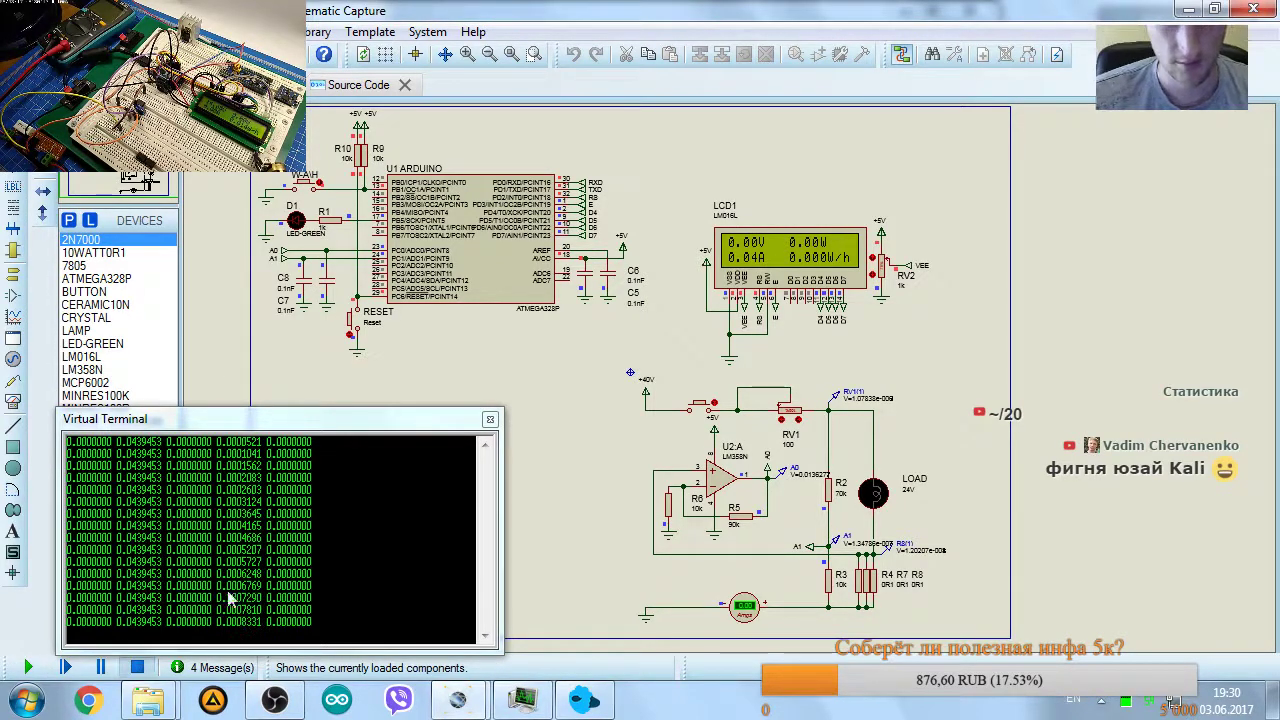
{"action": "left_click", "coordinate": [137, 667]}
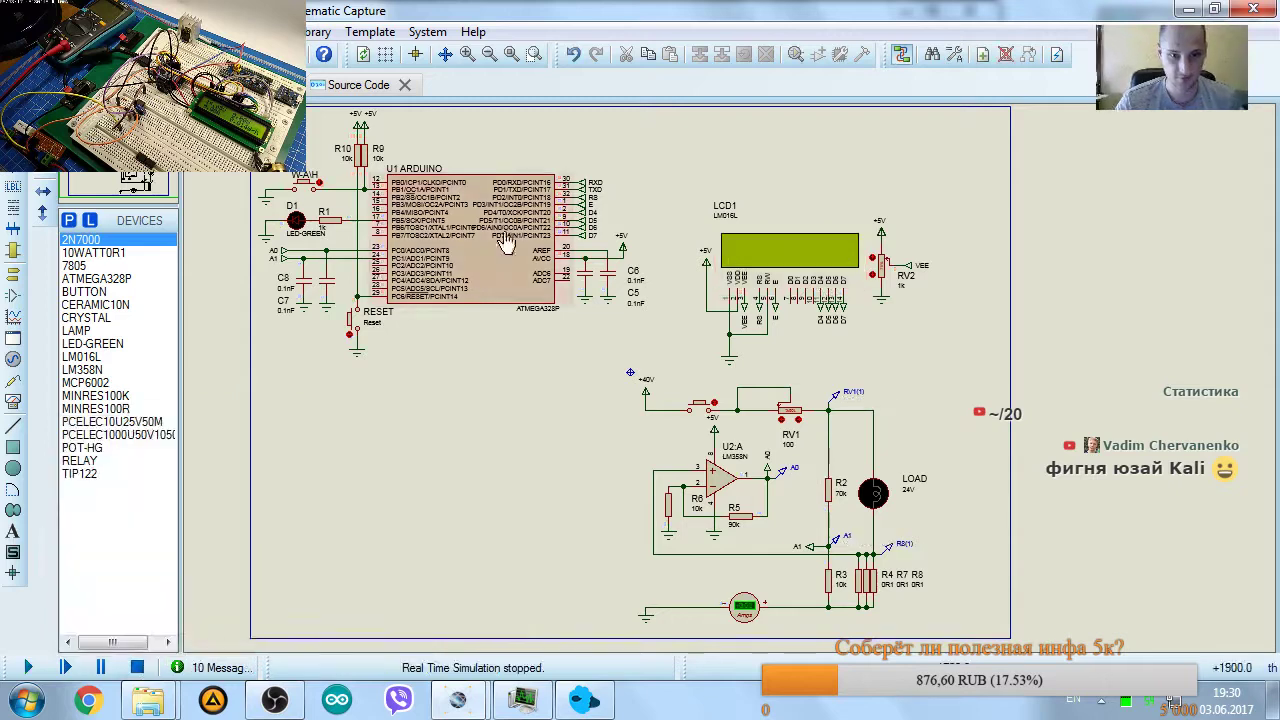
Check the clock frequency in the properties of U1 ARDUINO and close them without changes.
{"action": "double_click", "coordinate": [503, 228]}
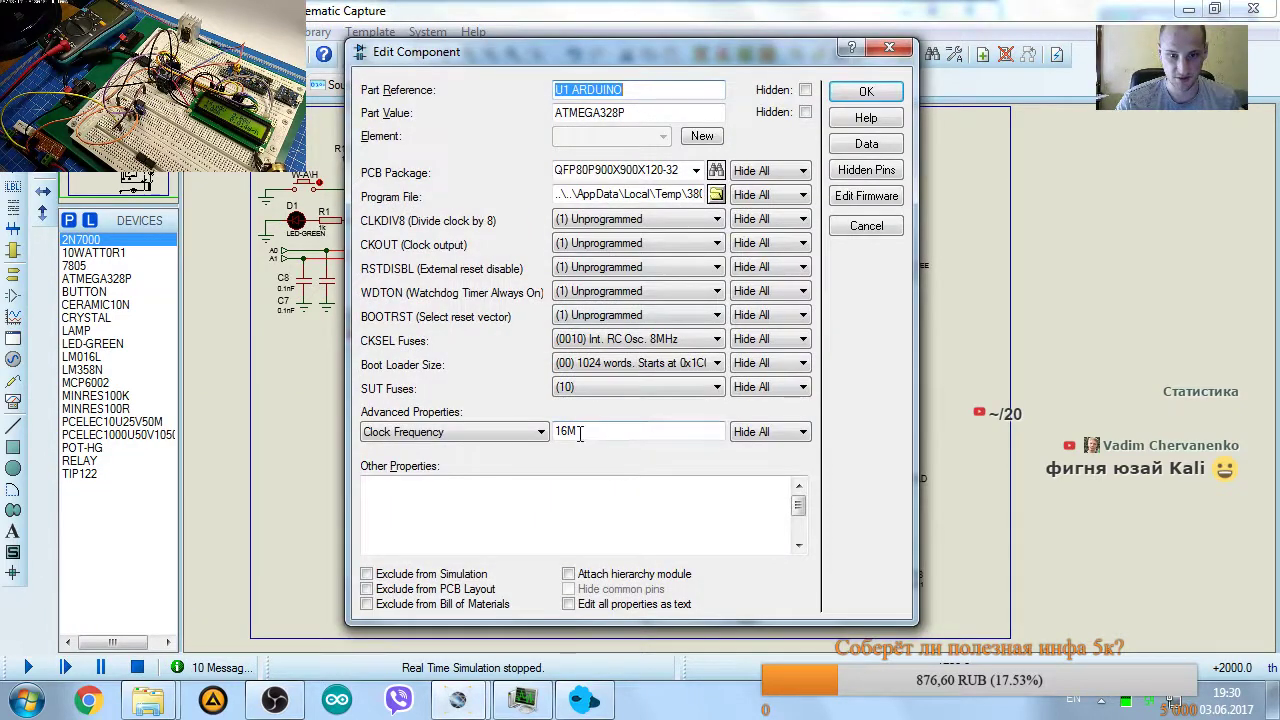
{"action": "left_click_drag", "start_coordinate": [558, 438], "coordinate": [613, 428]}
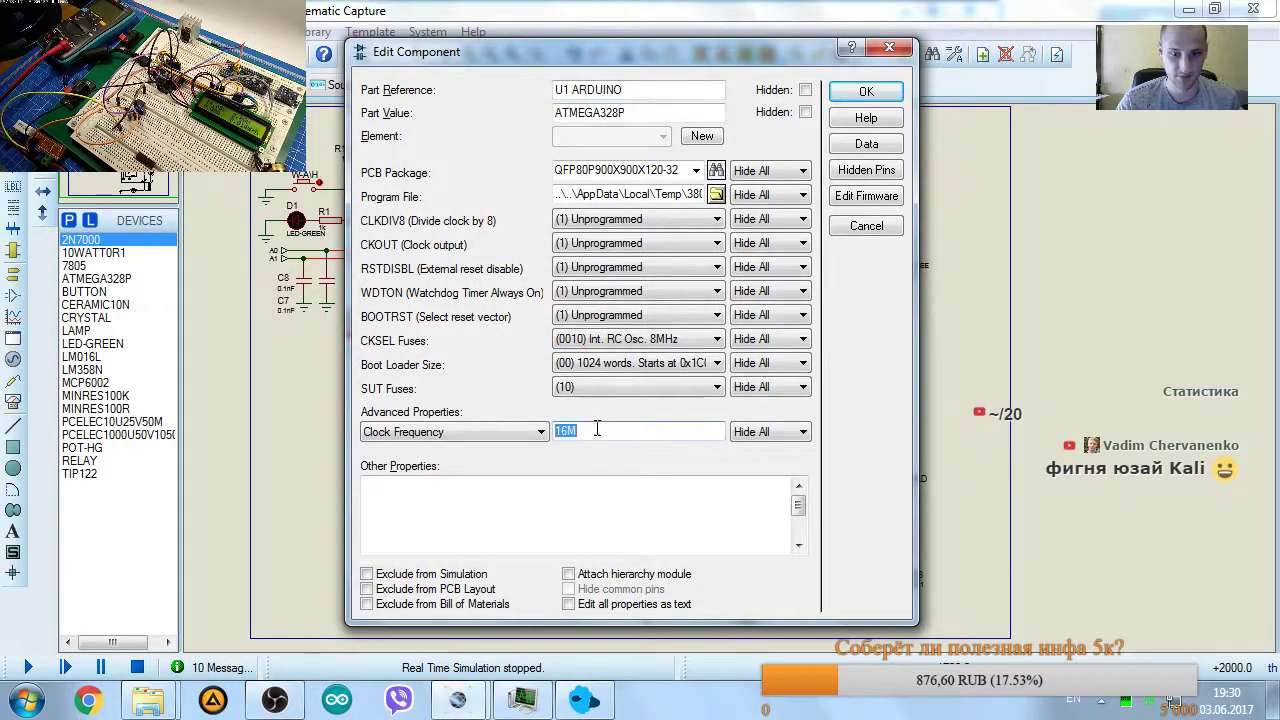
{"action": "left_click", "coordinate": [586, 431]}
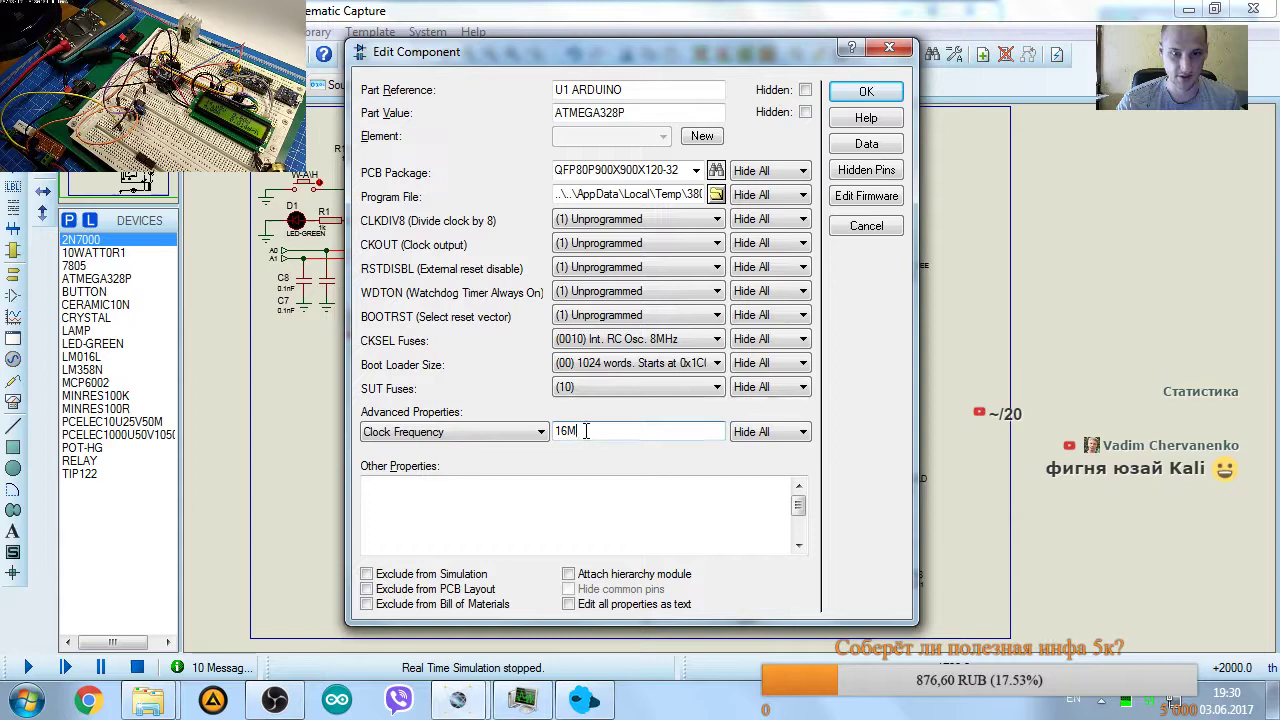
{"action": "left_click", "coordinate": [889, 48]}
Return to the source code and review the ArduWattmeter sketch up to the definitions at its beginning.
{"action": "left_click", "coordinate": [340, 85]}
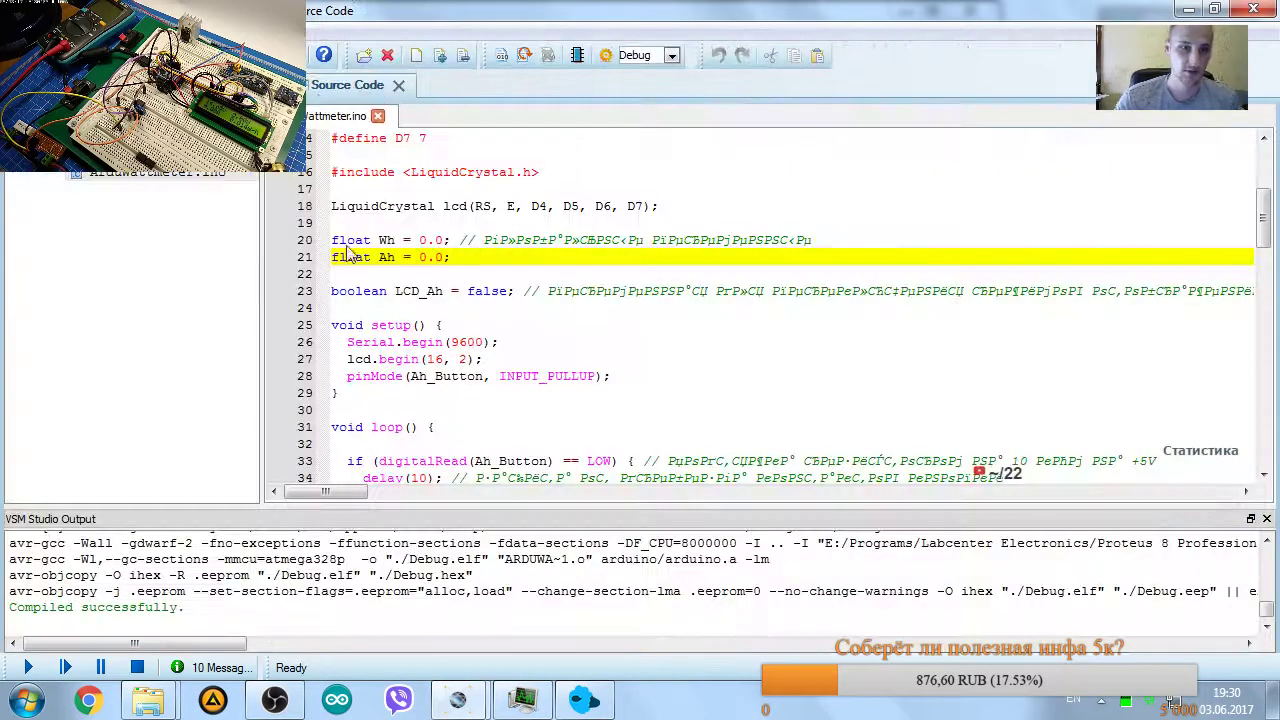
{"action": "scroll", "coordinate": [350, 255], "scroll_direction": "down", "scroll_amount": 11}
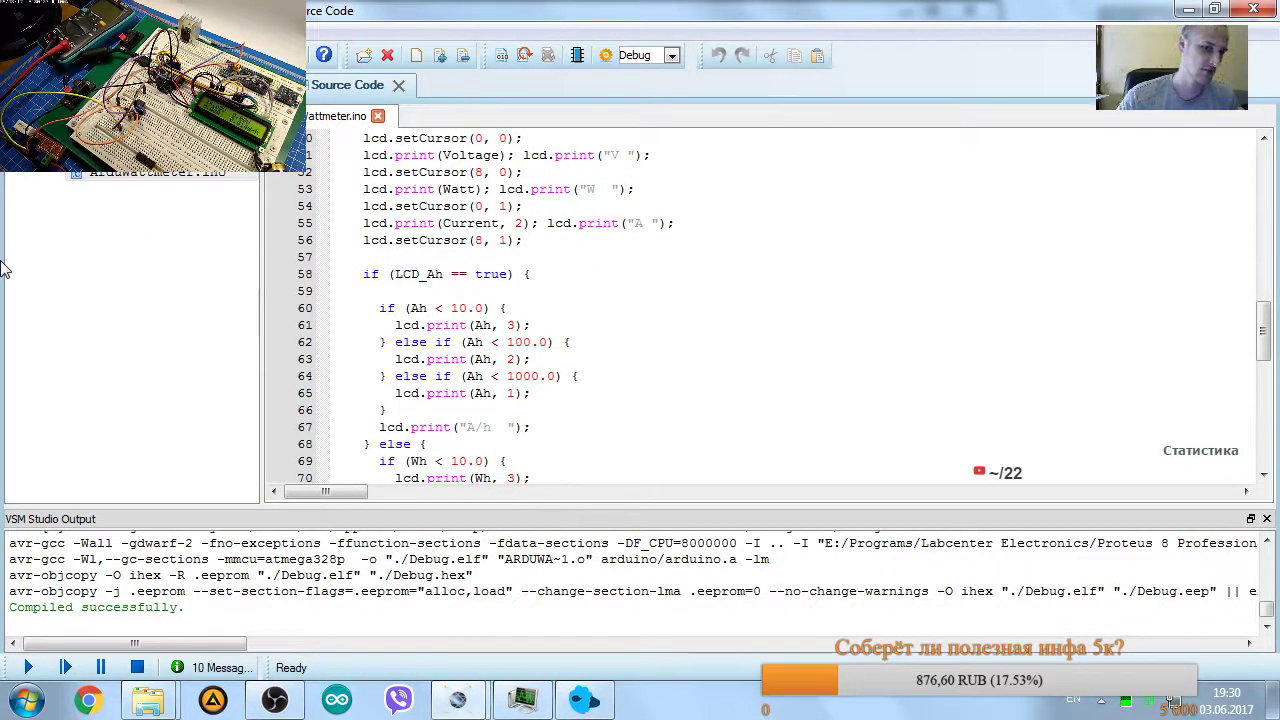
{"action": "scroll", "coordinate": [624, 280], "scroll_direction": "up", "scroll_amount": 17}
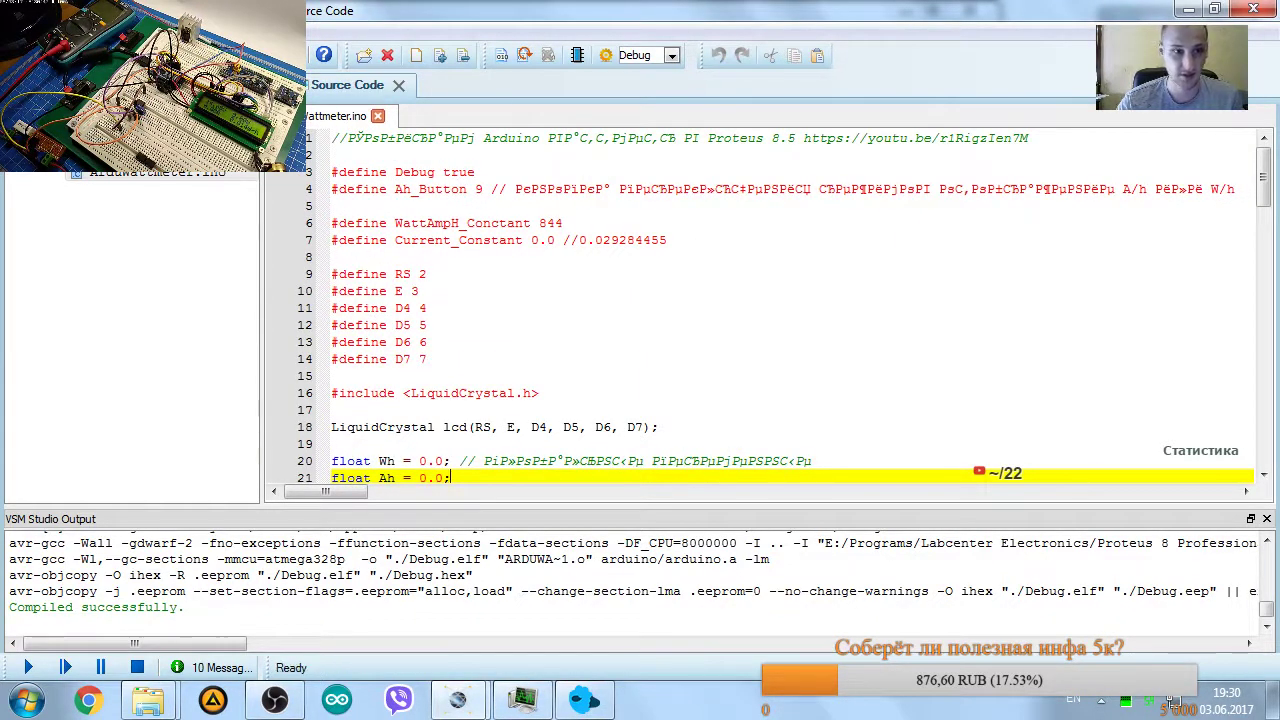
Start the wattmeter simulation again from the source code view.
{"action": "left_click", "coordinate": [190, 28]}
{"action": "left_click", "coordinate": [138, 669]}
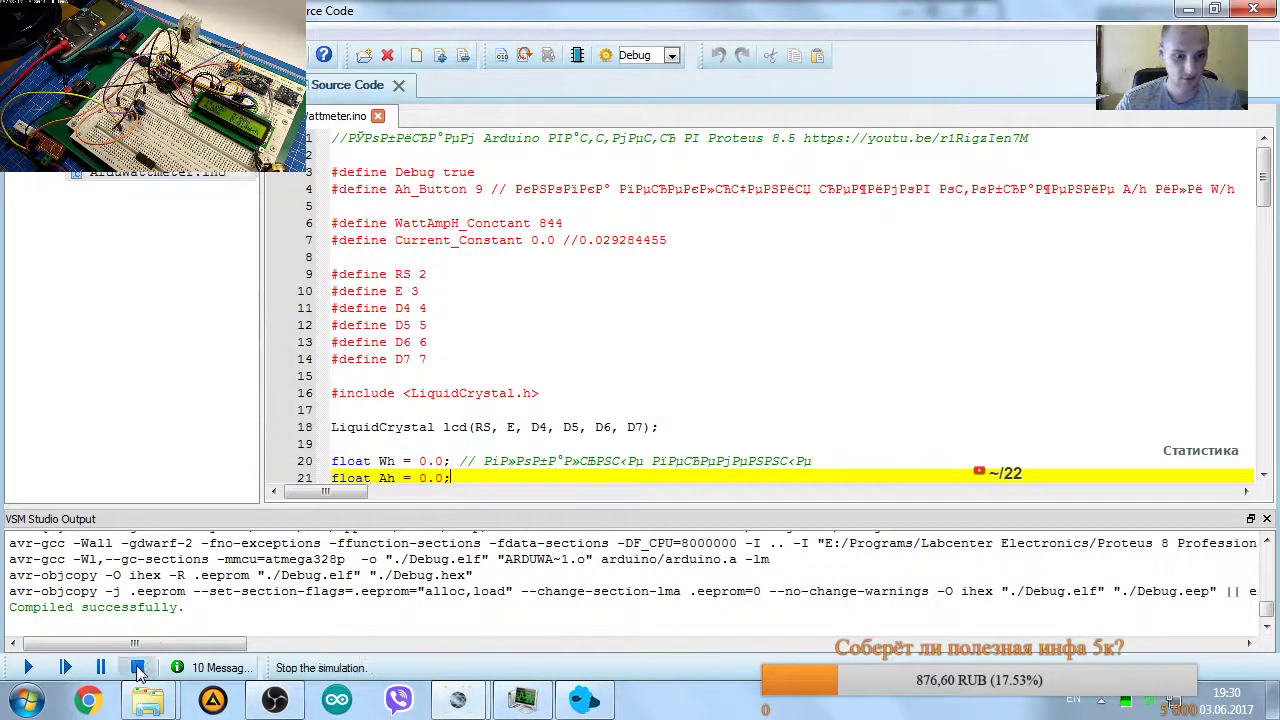
{"action": "left_click", "coordinate": [84, 667]}
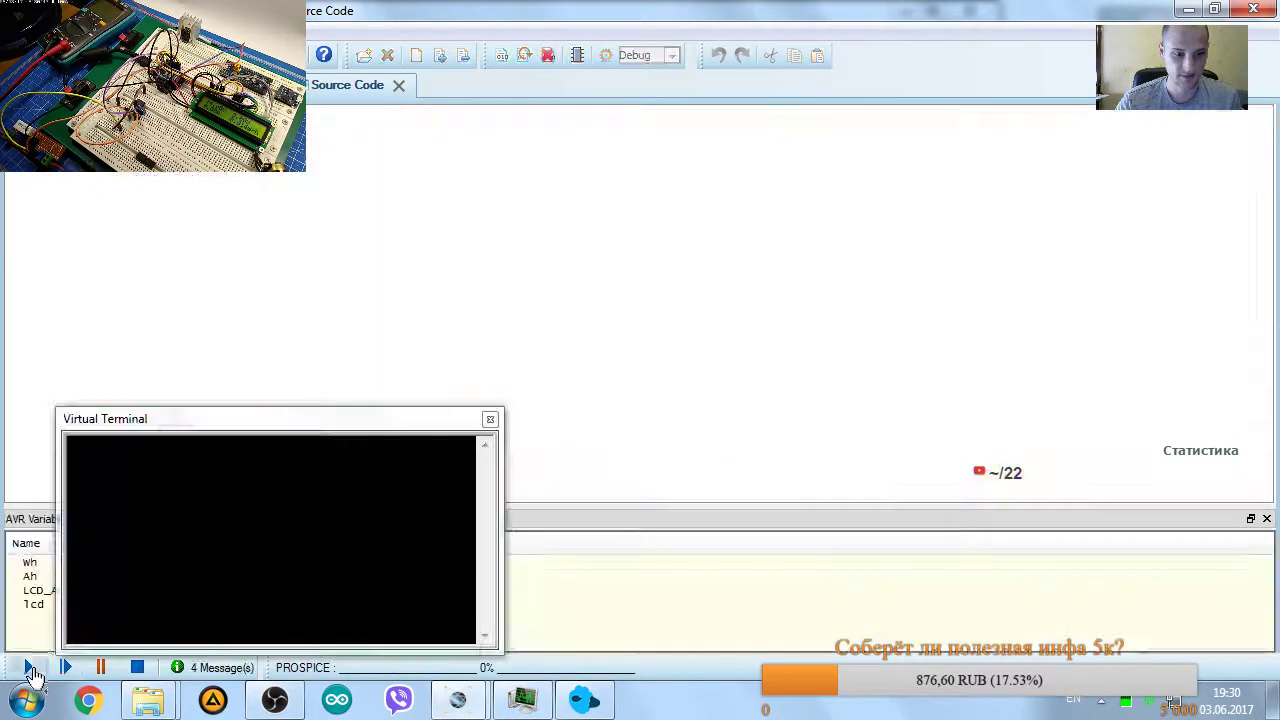
Show the variables of U1 ARDUINO in the paused simulation and move the Virtual Terminal clear of the variable list.
{"action": "left_click", "coordinate": [190, 28]}
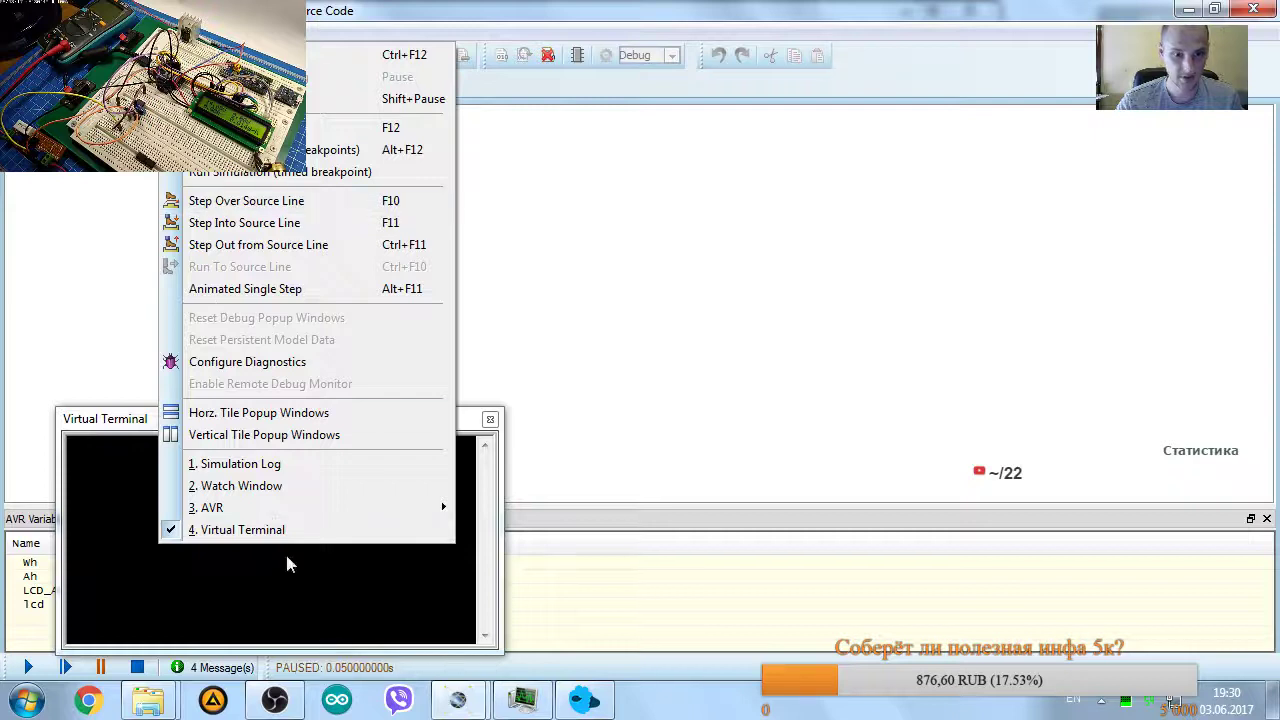
{"action": "mouse_move", "coordinate": [303, 510]}
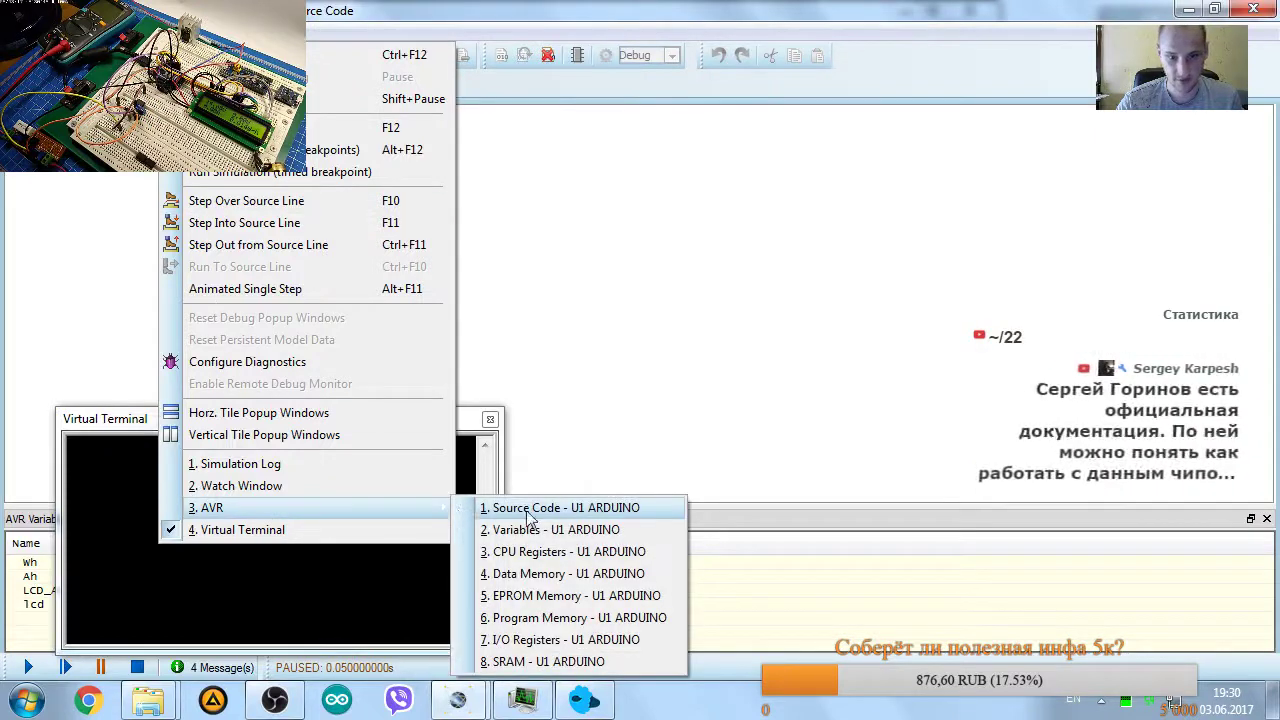
{"action": "left_click", "coordinate": [595, 531]}
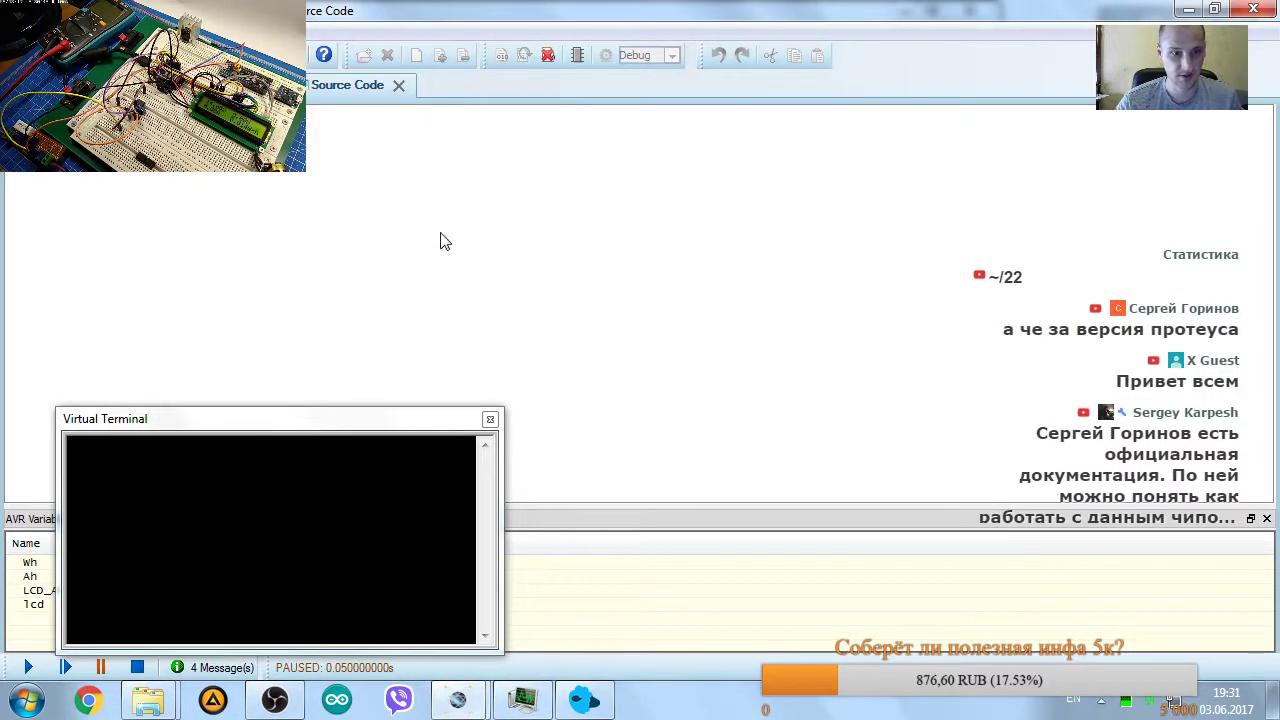
{"action": "left_click_drag", "start_coordinate": [463, 421], "coordinate": [362, 259]}
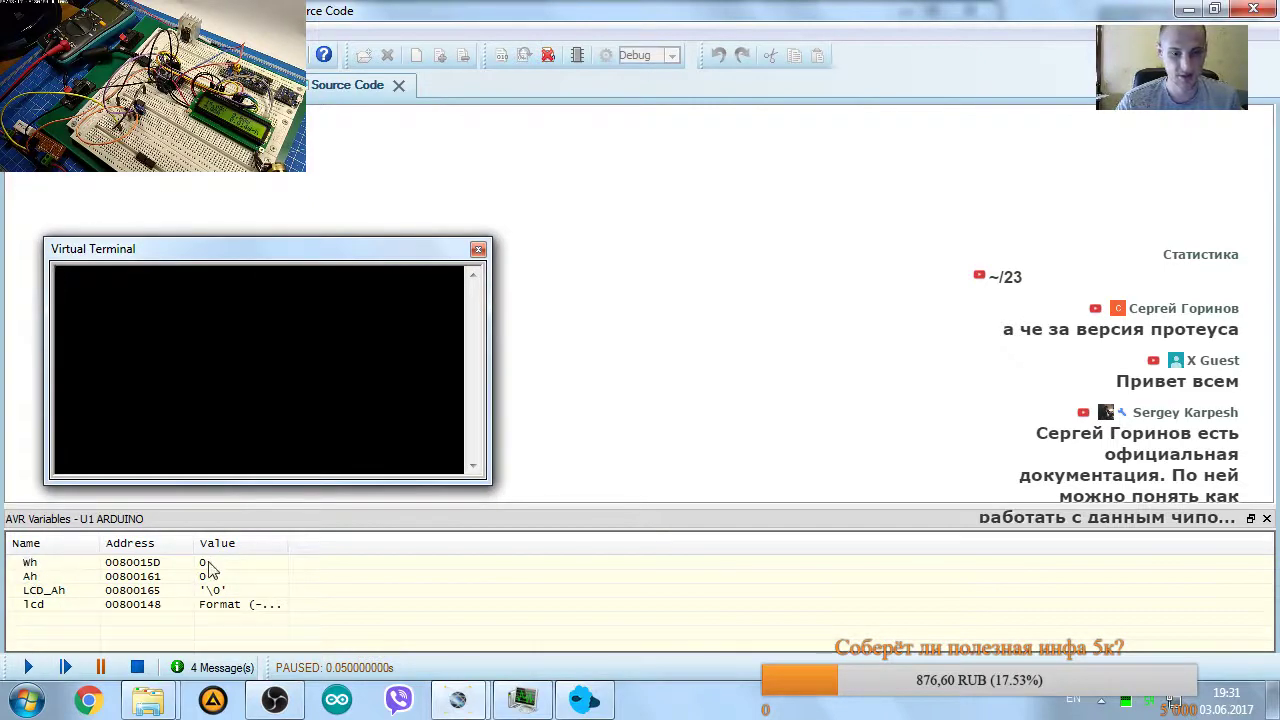
Run the simulation briefly, pause it, and inspect the variables Wh, Ah, LCD_Ah and lcd of U1 ARDUINO.
{"action": "left_click", "coordinate": [28, 667]}
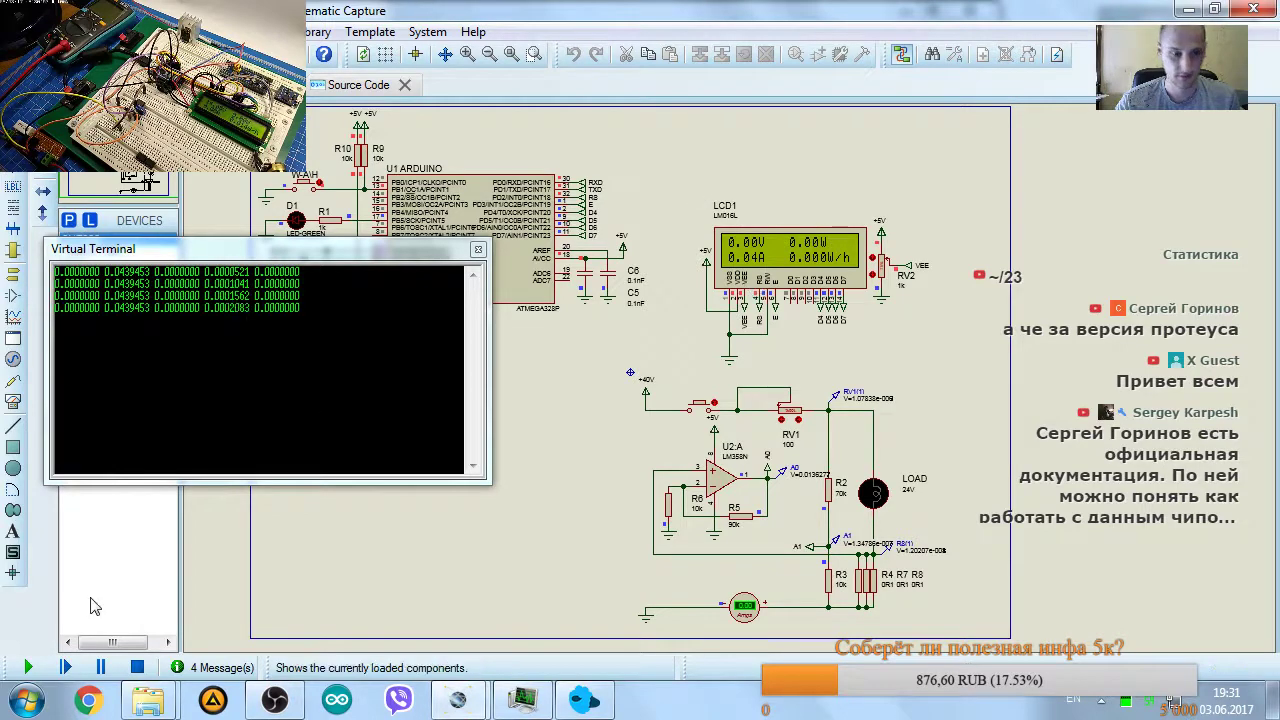
{"action": "left_click", "coordinate": [66, 669]}
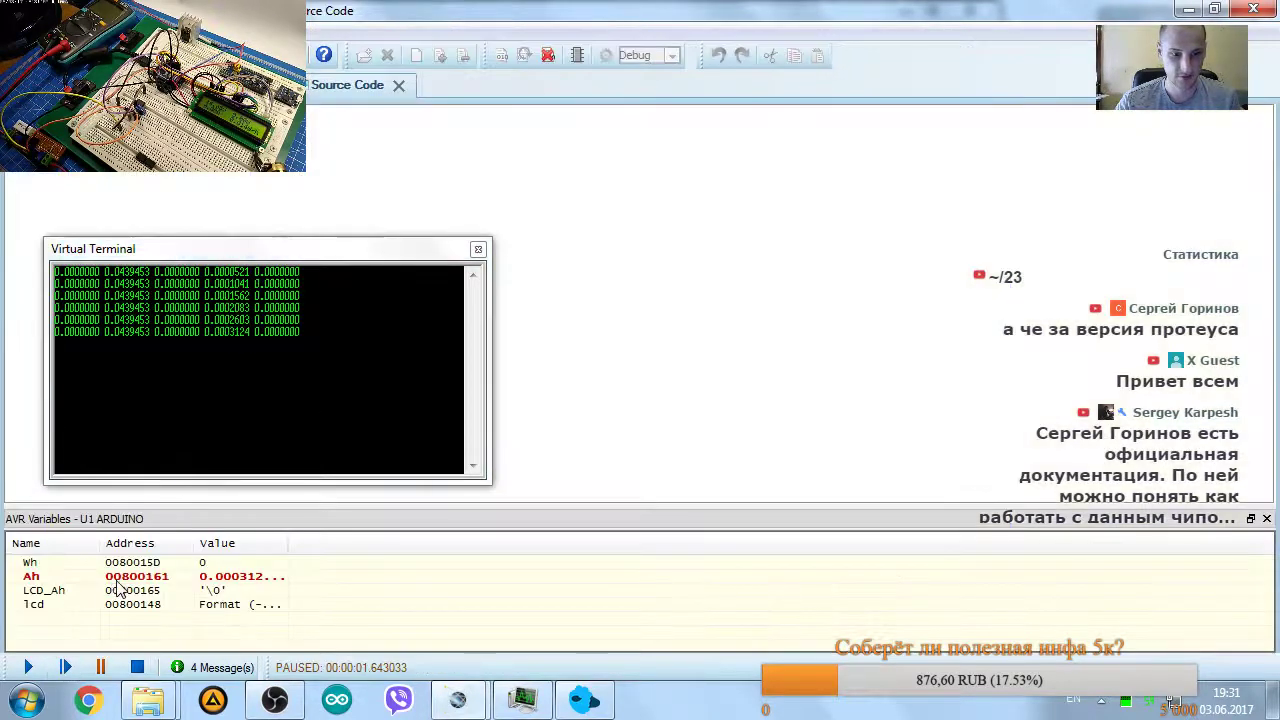
{"action": "left_click", "coordinate": [25, 564]}
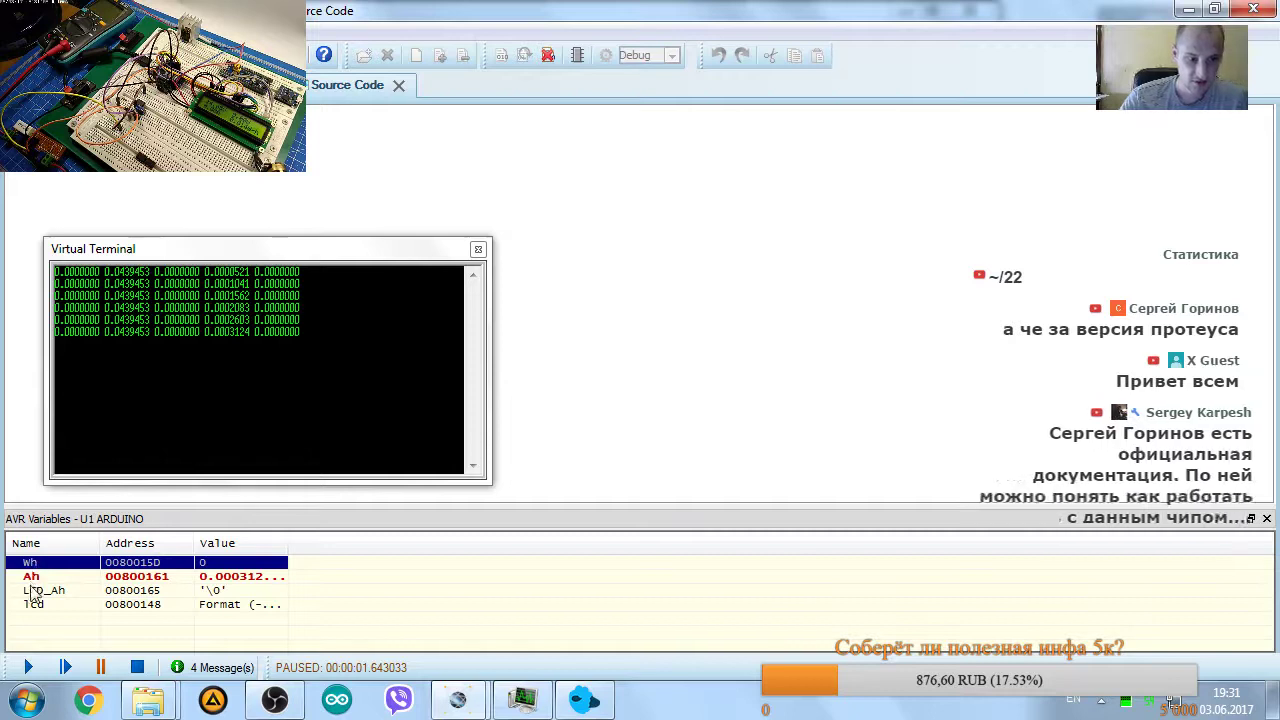
{"action": "left_click", "coordinate": [33, 577]}
{"action": "left_click", "coordinate": [36, 592]}
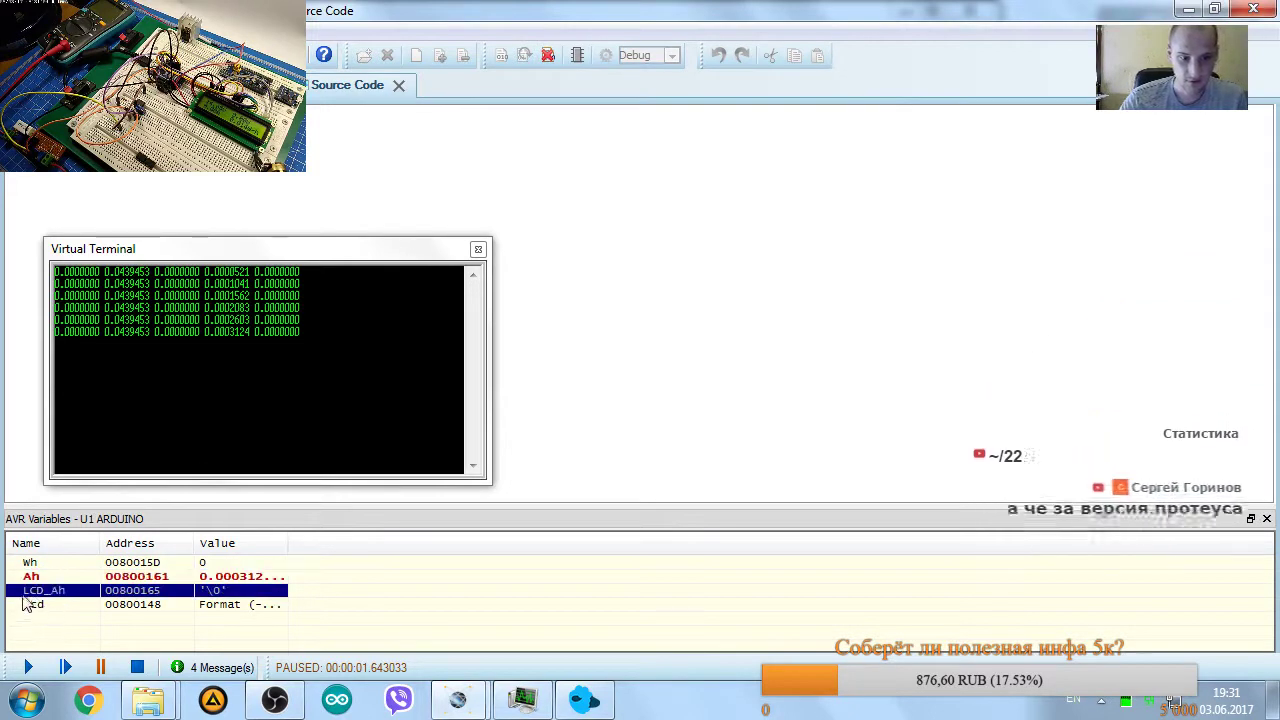
{"action": "left_click", "coordinate": [33, 606]}
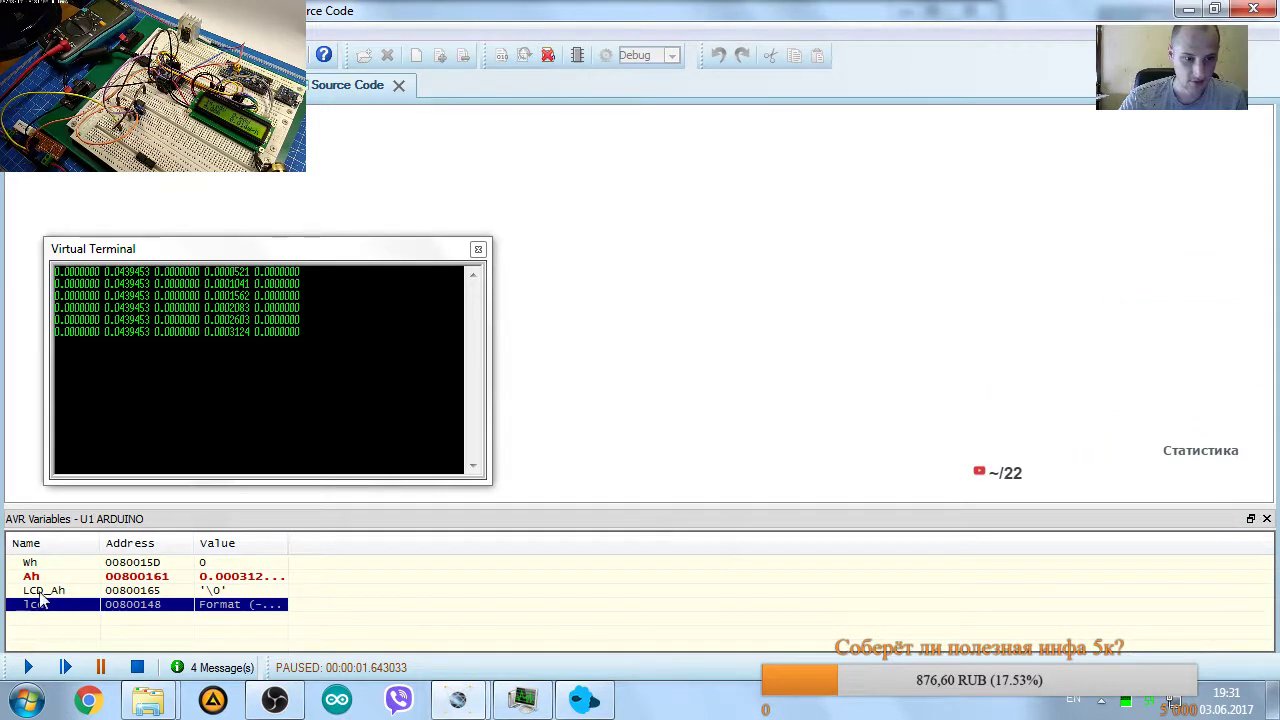
{"action": "left_click", "coordinate": [42, 592]}
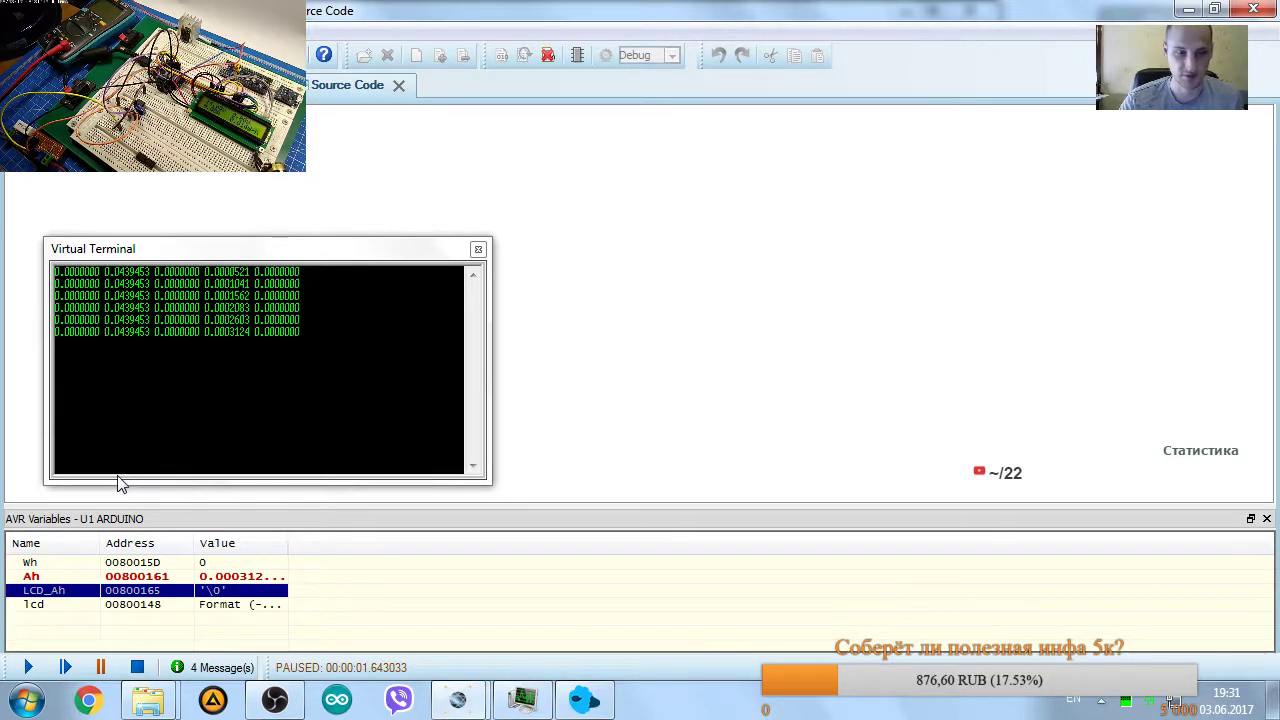
Resume the simulation in the schematic to watch the LCD and terminal output, and stop it.
{"action": "left_click", "coordinate": [250, 85]}
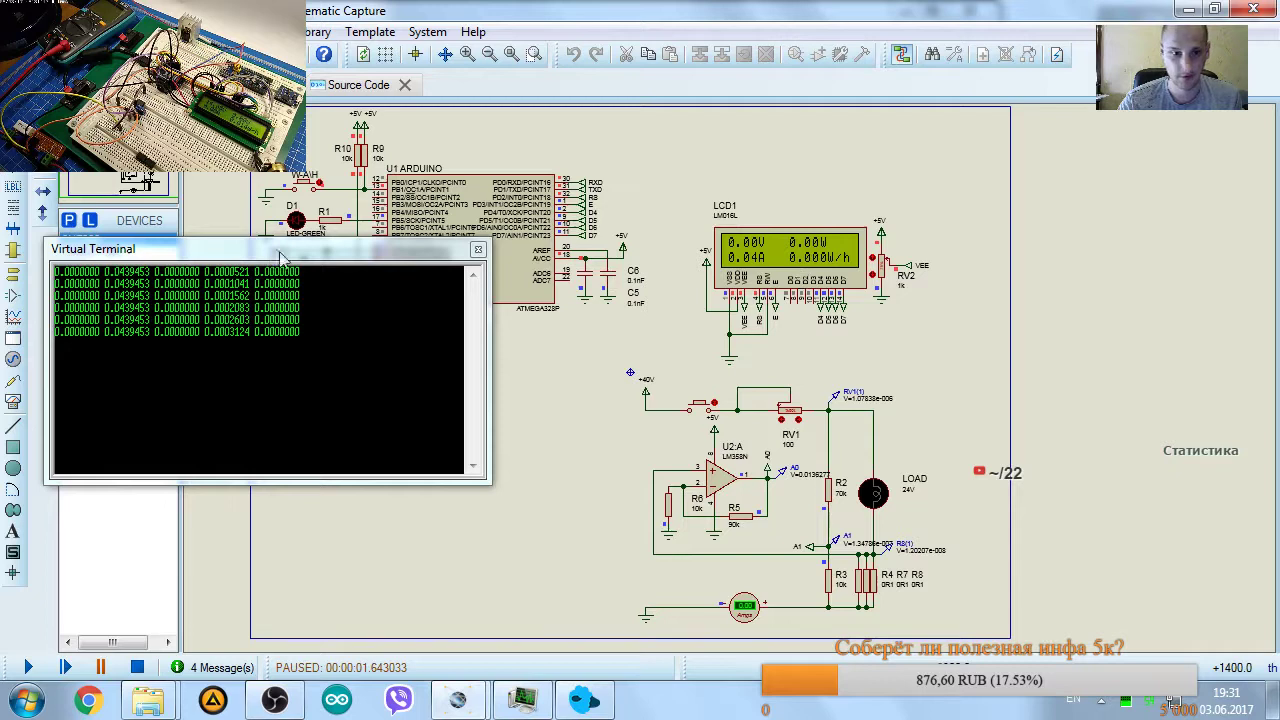
{"action": "left_click", "coordinate": [27, 667]}
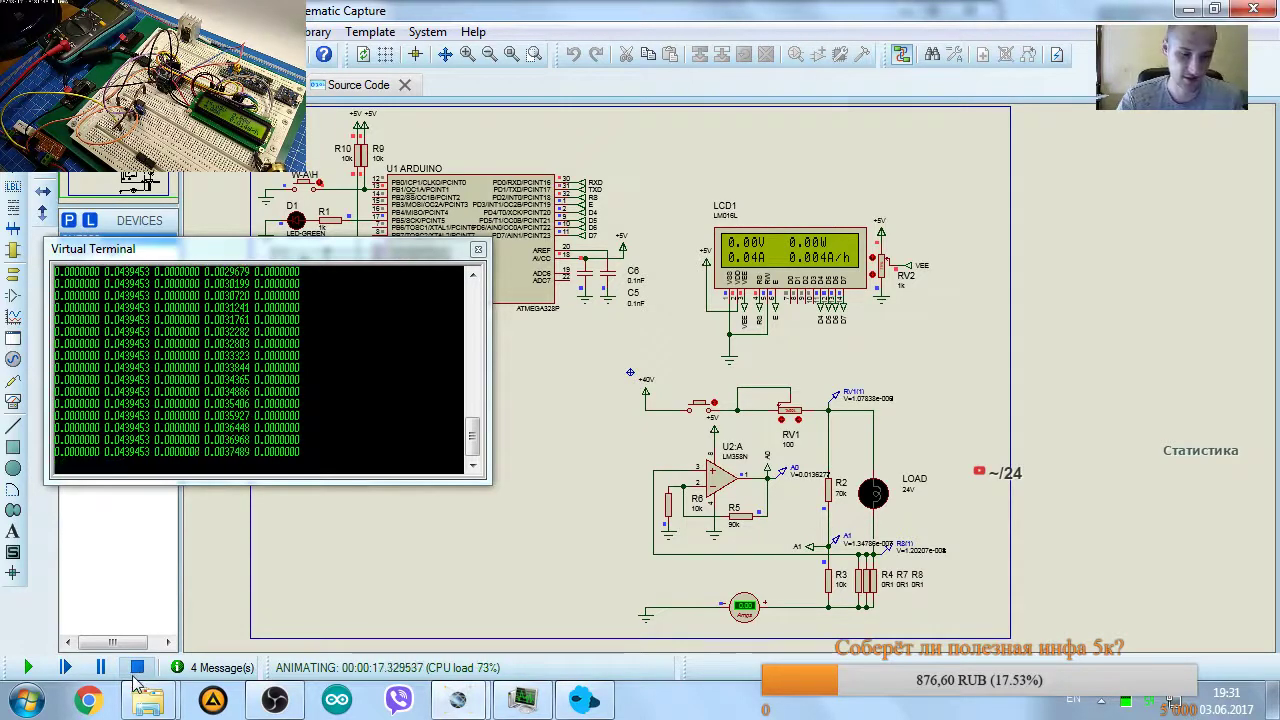
{"action": "left_click", "coordinate": [137, 668]}
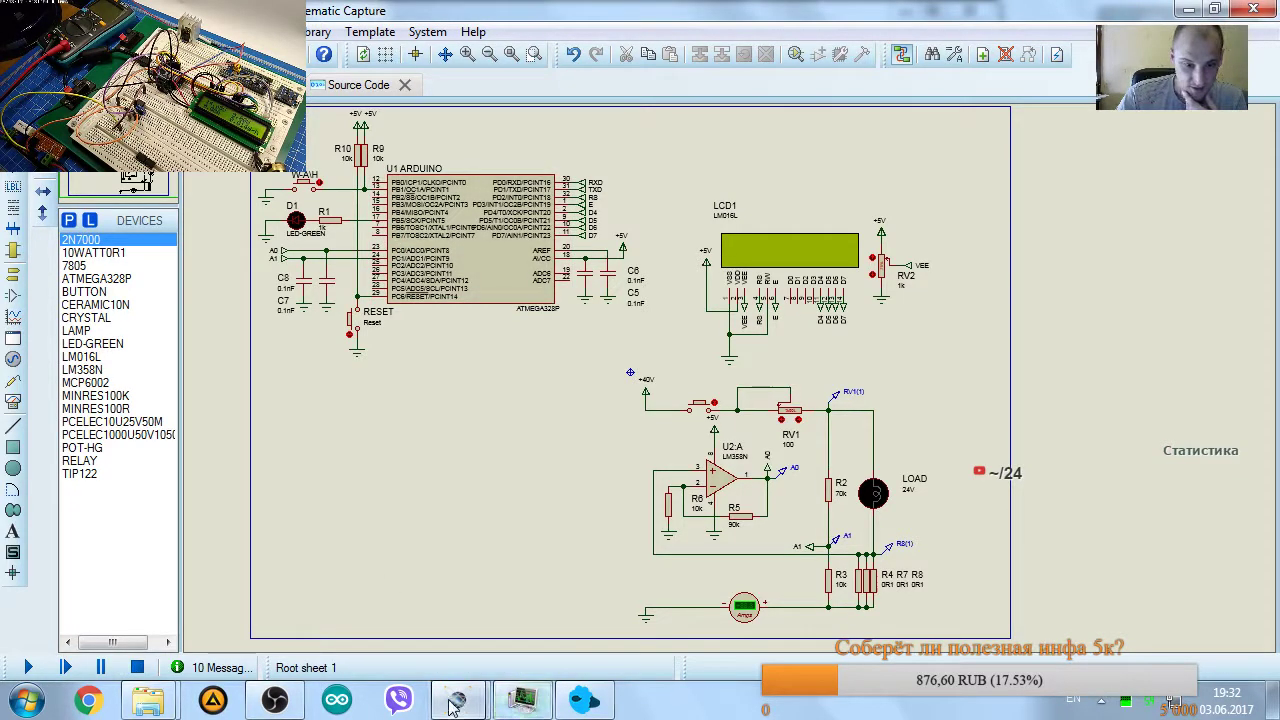
Review the ArduWattmeter source code down to the part that prints Ah and Wh on the LCD.
{"action": "left_click", "coordinate": [358, 84]}
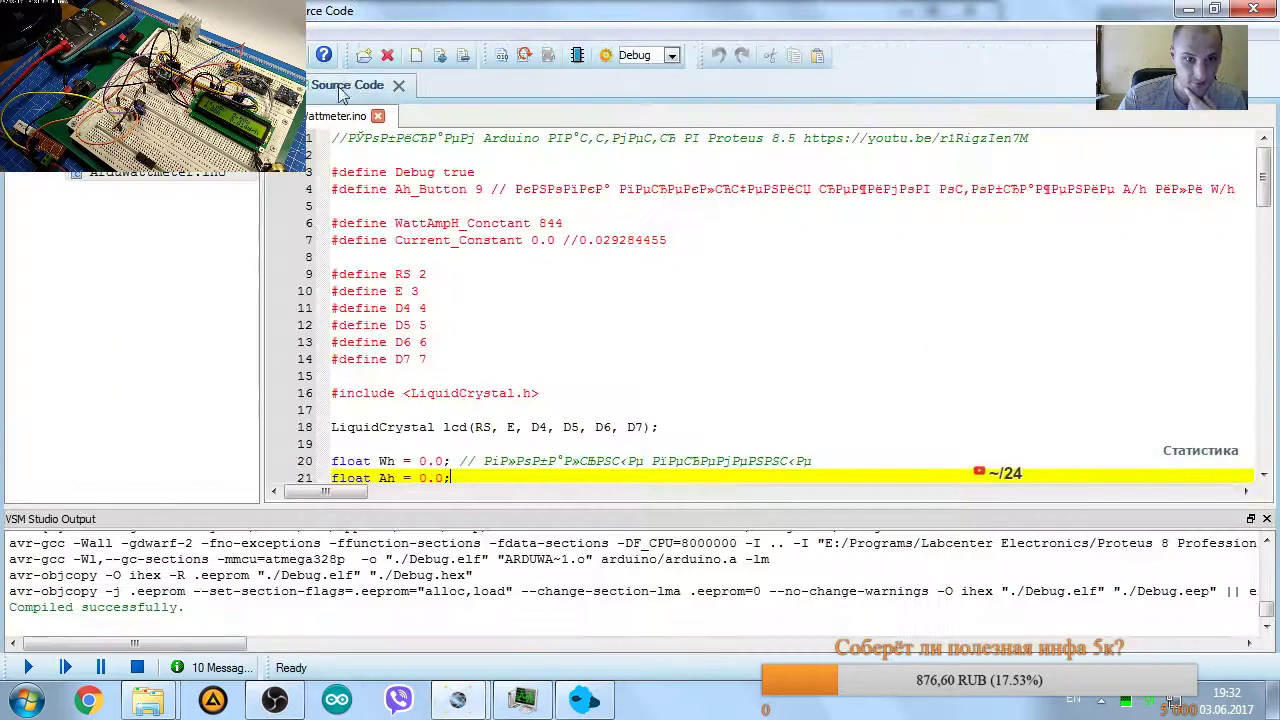
{"action": "scroll", "coordinate": [714, 207], "scroll_direction": "down", "scroll_amount": 19}
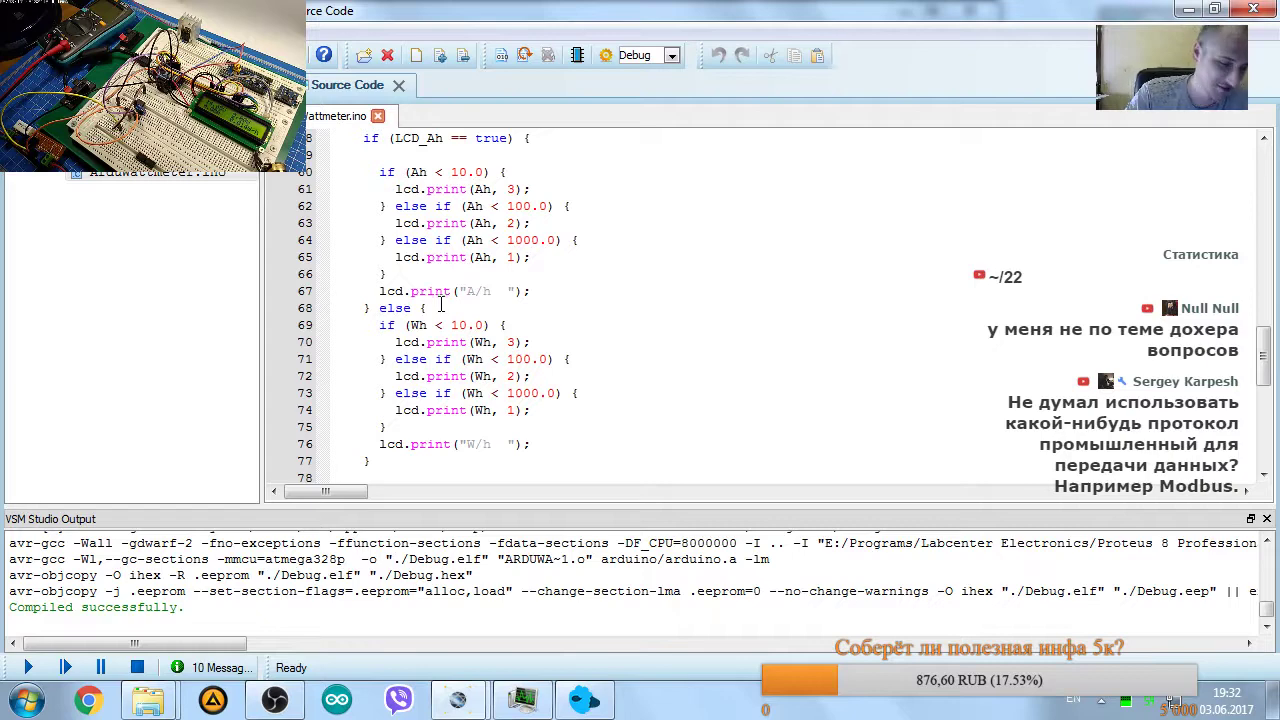
Open the Serial-Oscilloscope-v1.5 folder within MCProjects on drive D: in Windows Explorer.
{"action": "mouse_move", "coordinate": [148, 700]}
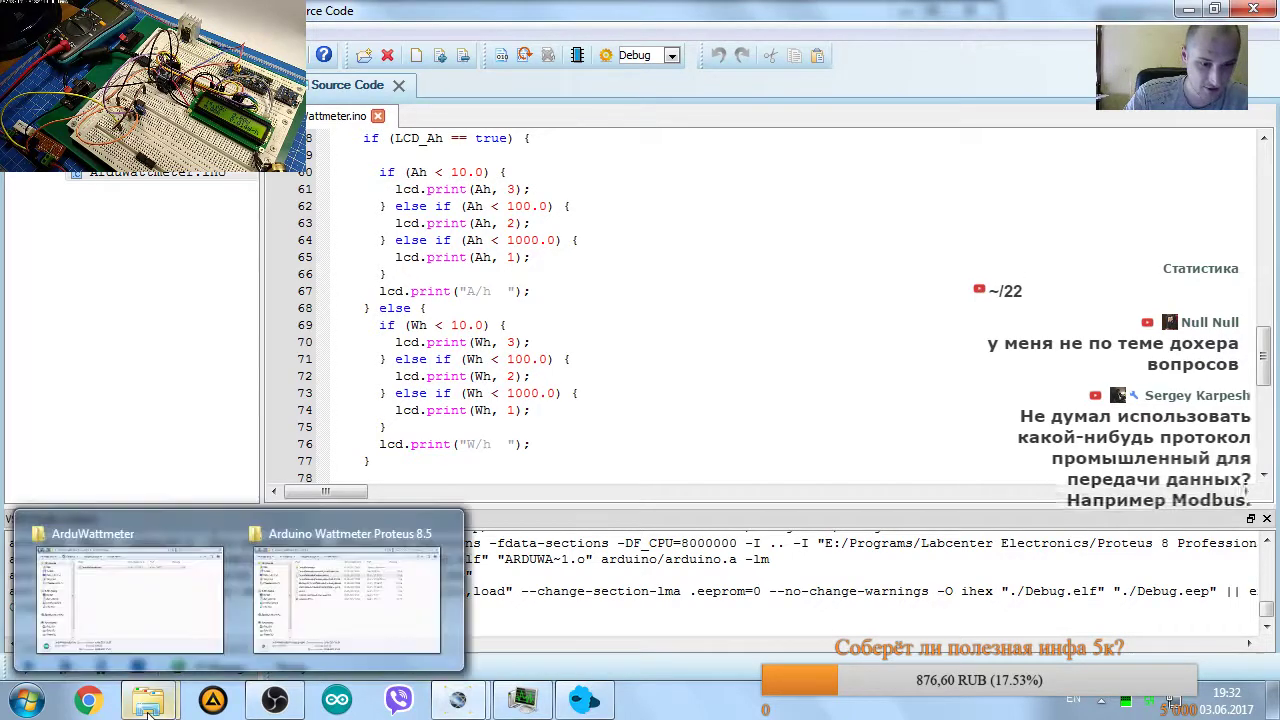
{"action": "left_click", "coordinate": [205, 620]}
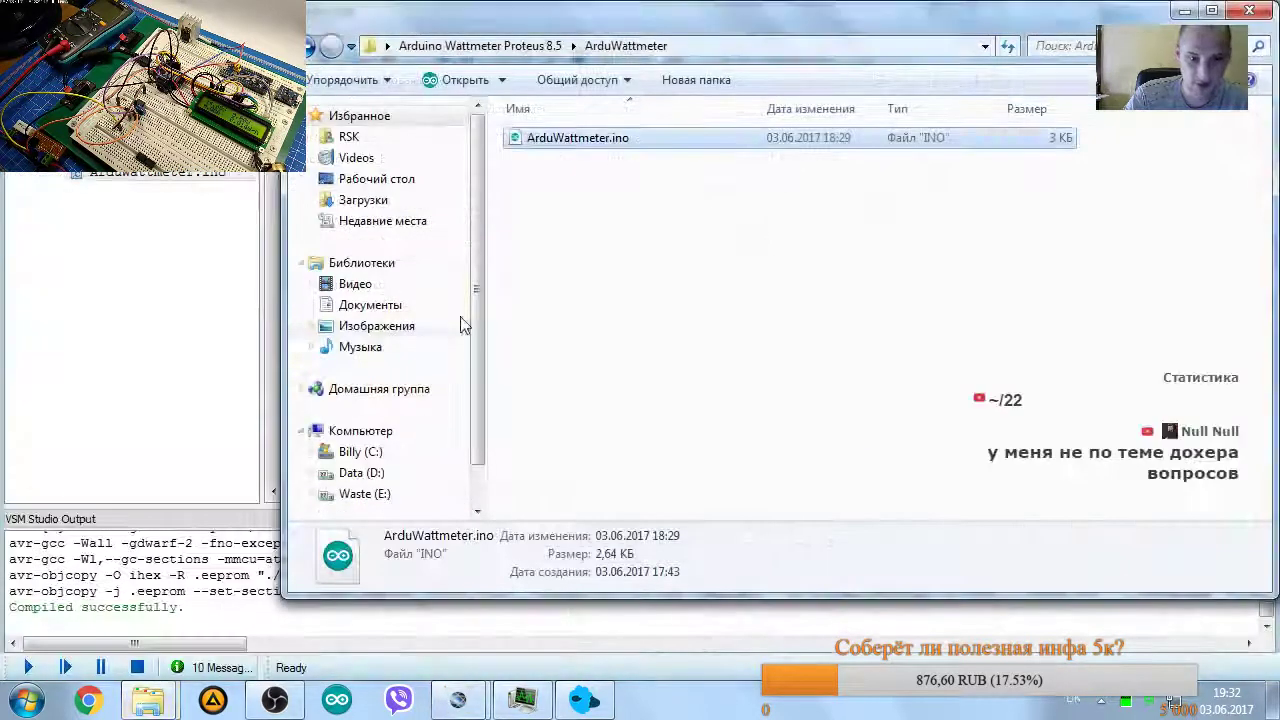
{"action": "left_click", "coordinate": [365, 473]}
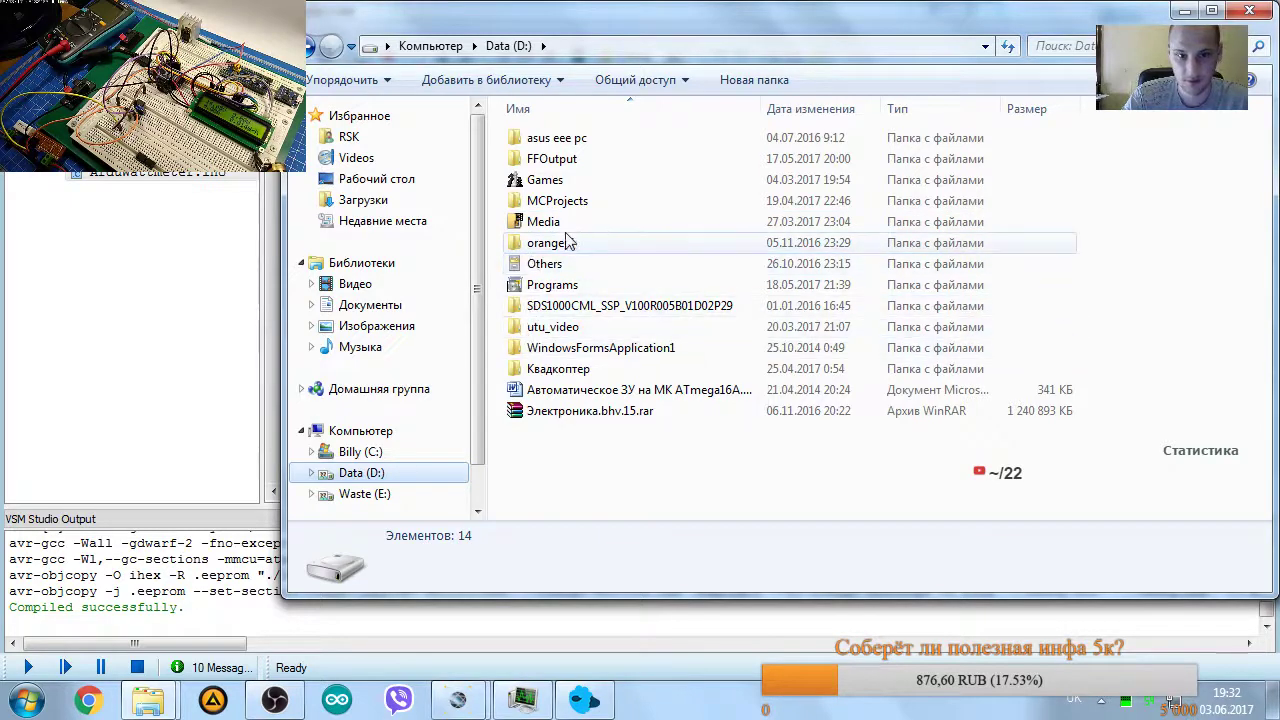
{"action": "double_click", "coordinate": [557, 201]}
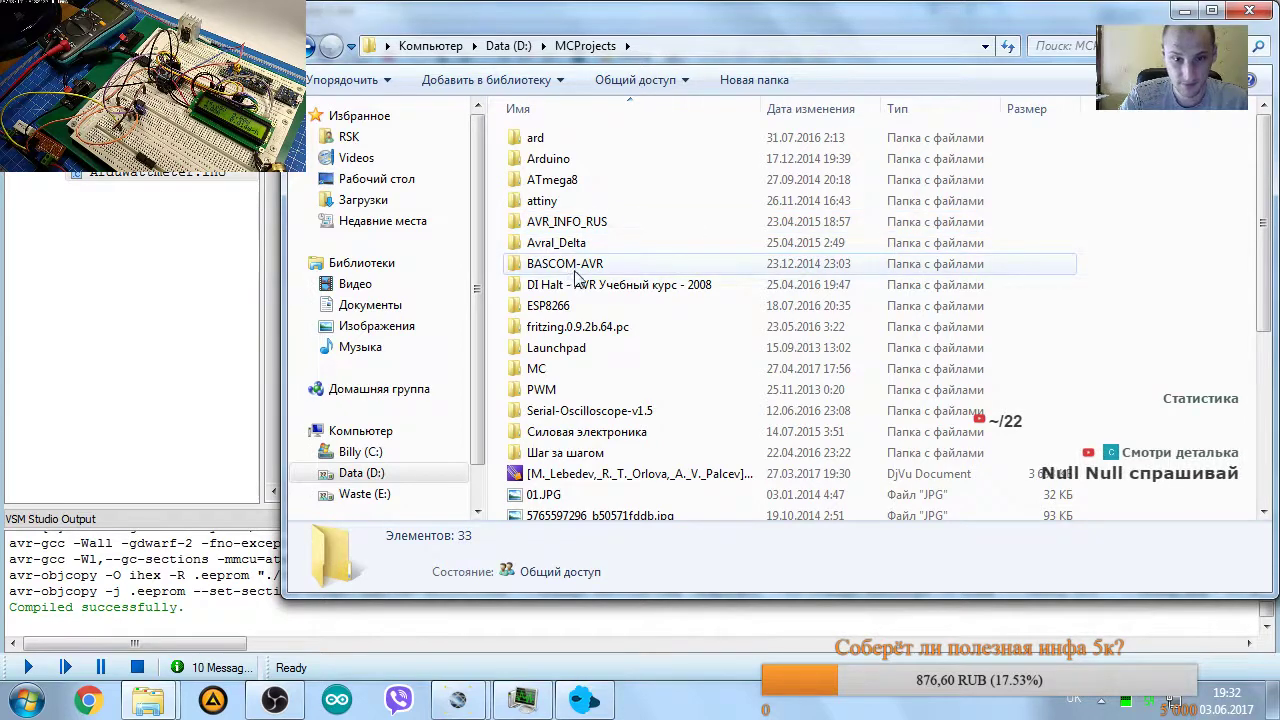
{"action": "double_click", "coordinate": [574, 412]}
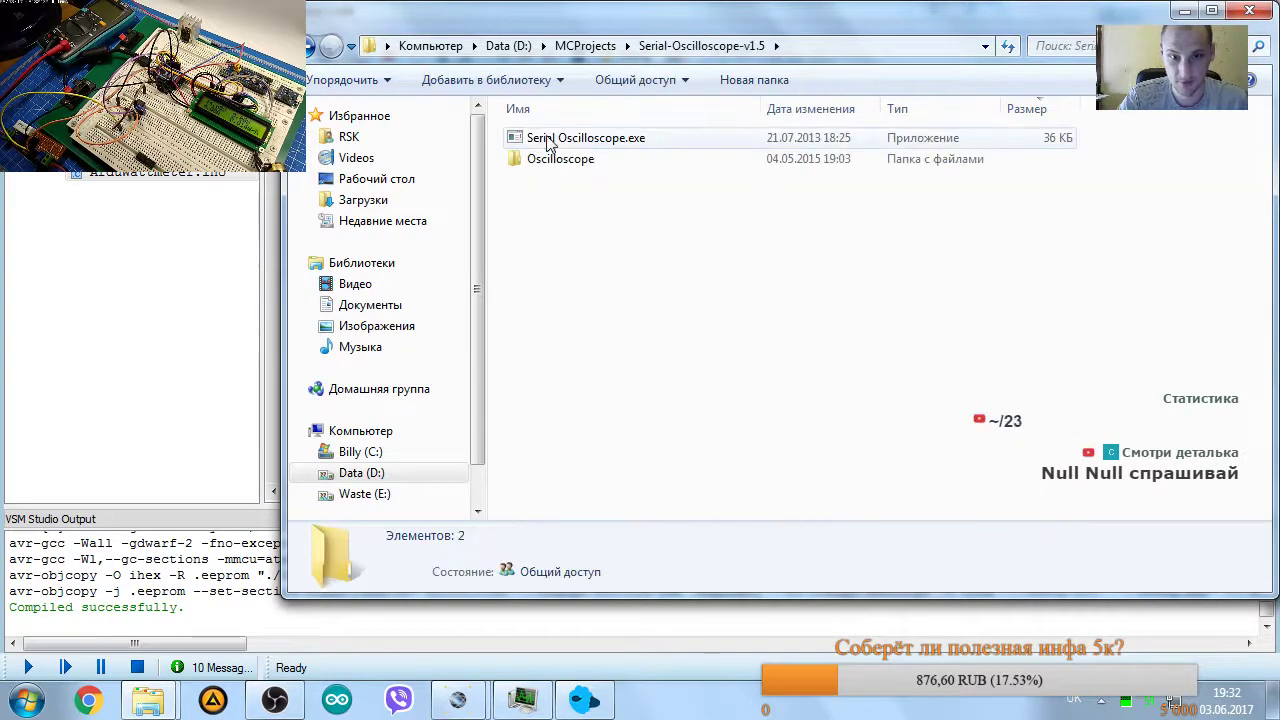
Copy the folder name Serial-Oscilloscope-v1.5 and search Google for it in Chrome.
{"action": "left_click", "coordinate": [819, 47]}
{"action": "left_click_drag", "start_coordinate": [598, 47], "coordinate": [470, 50]}
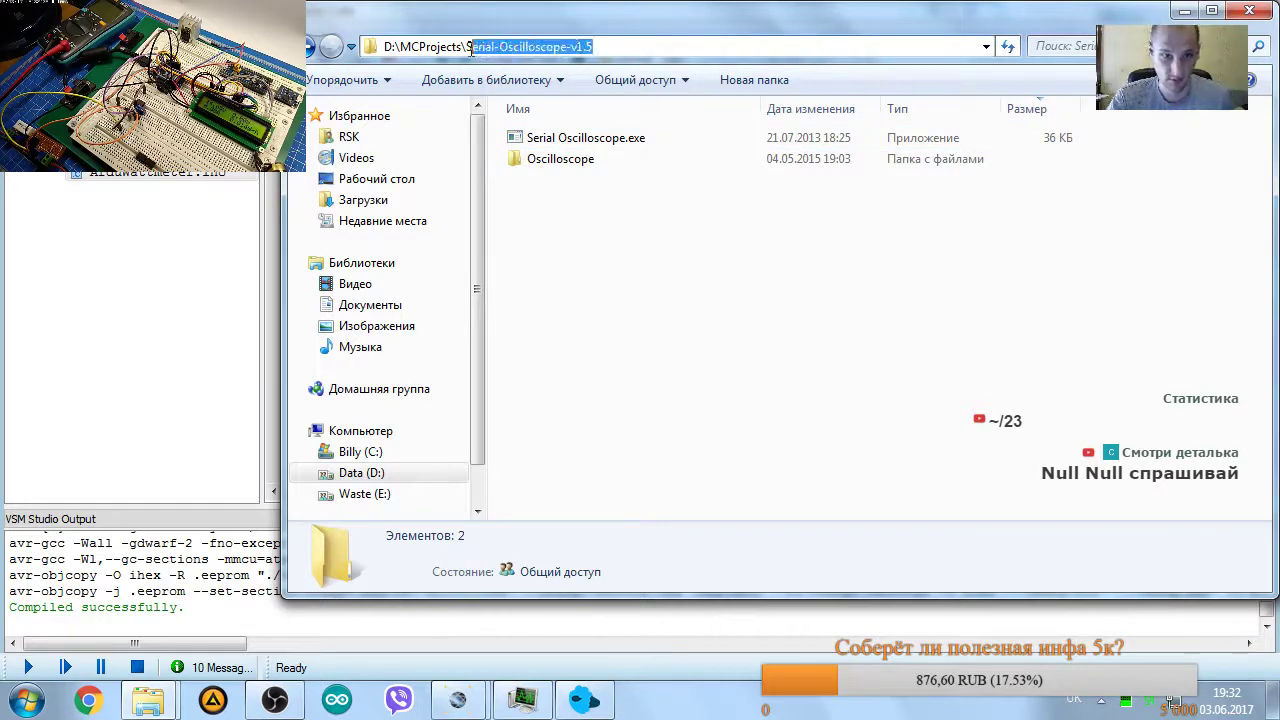
{"action": "left_click", "coordinate": [88, 700]}
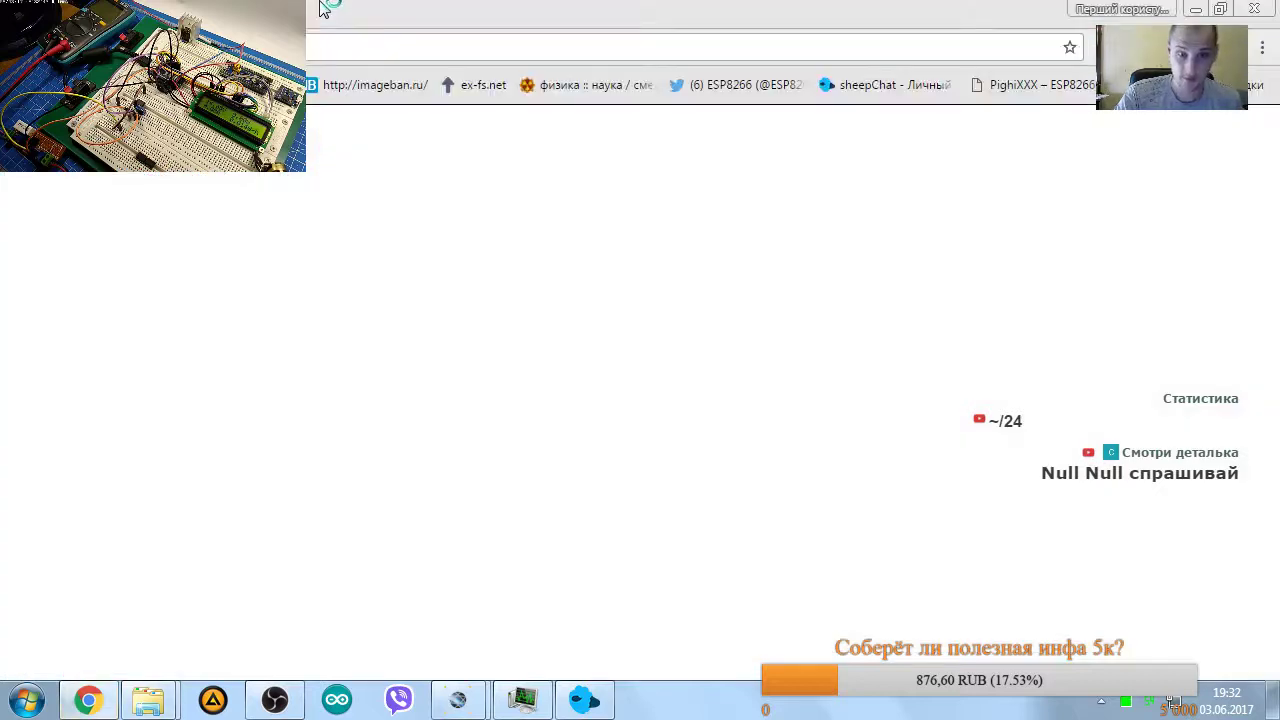
{"action": "key", "text": "ctrl+v"}
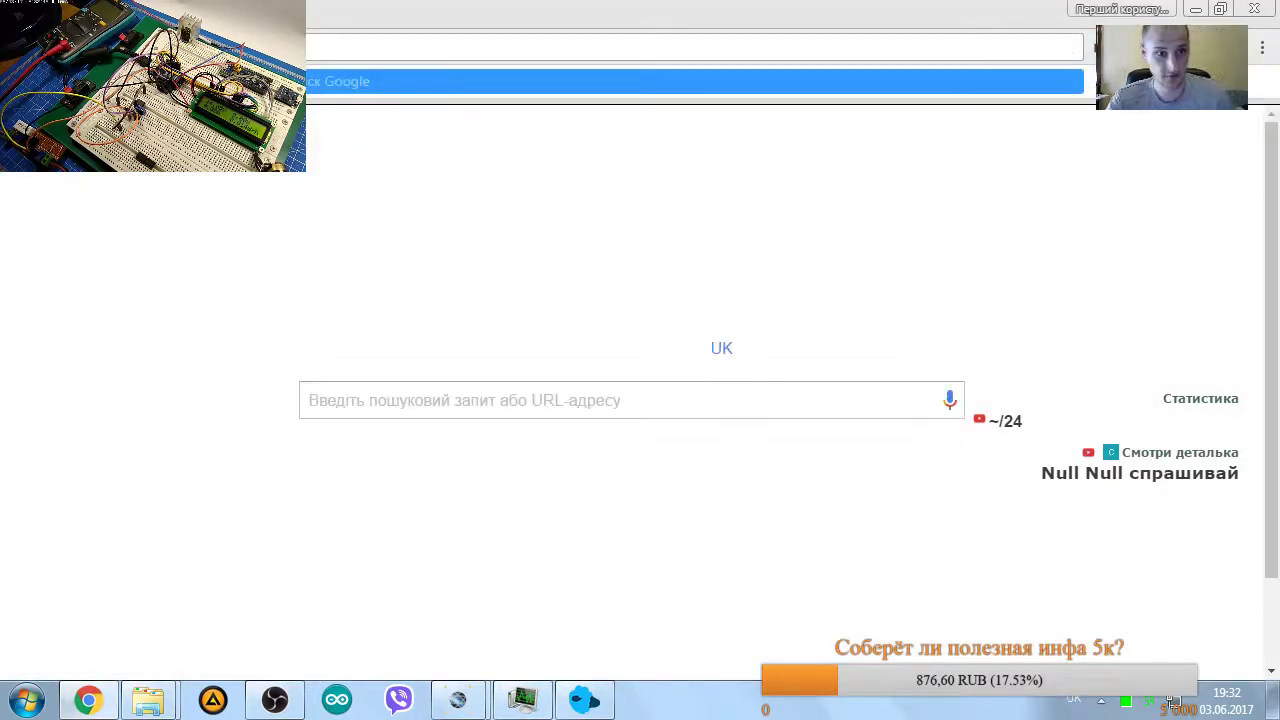
{"action": "key", "text": "Return"}
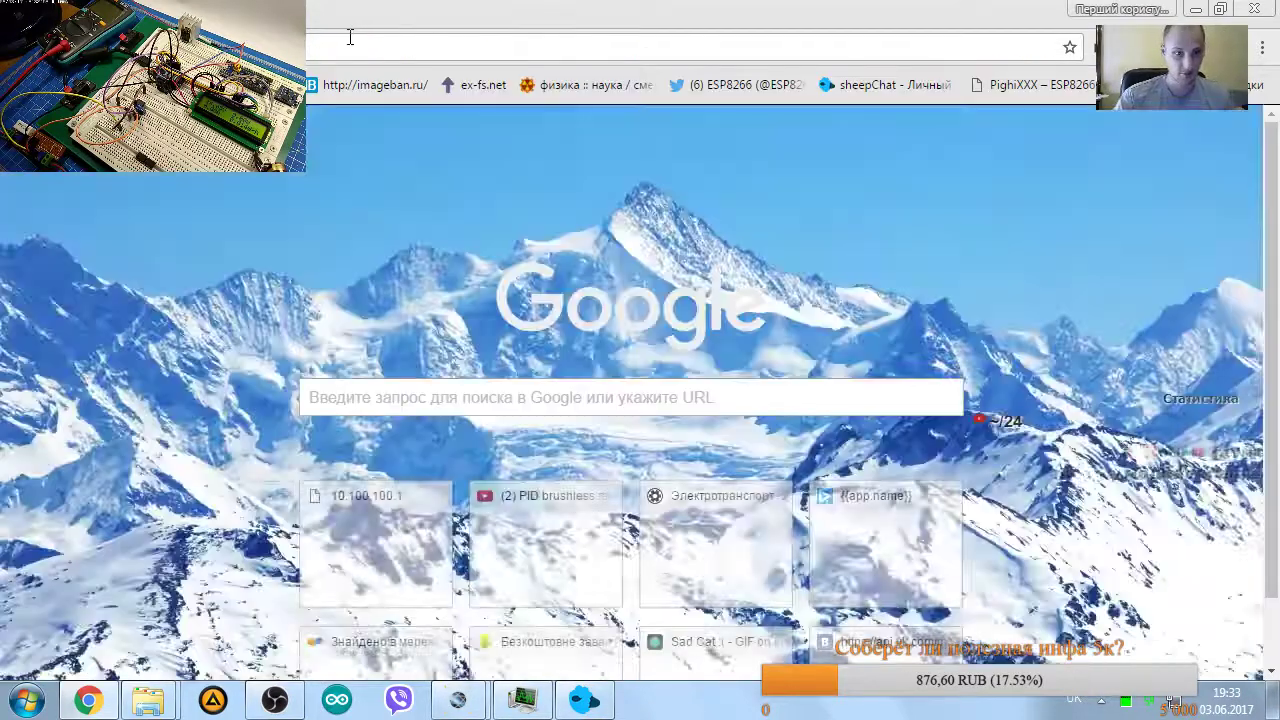
{"action": "left_click", "coordinate": [350, 37]}
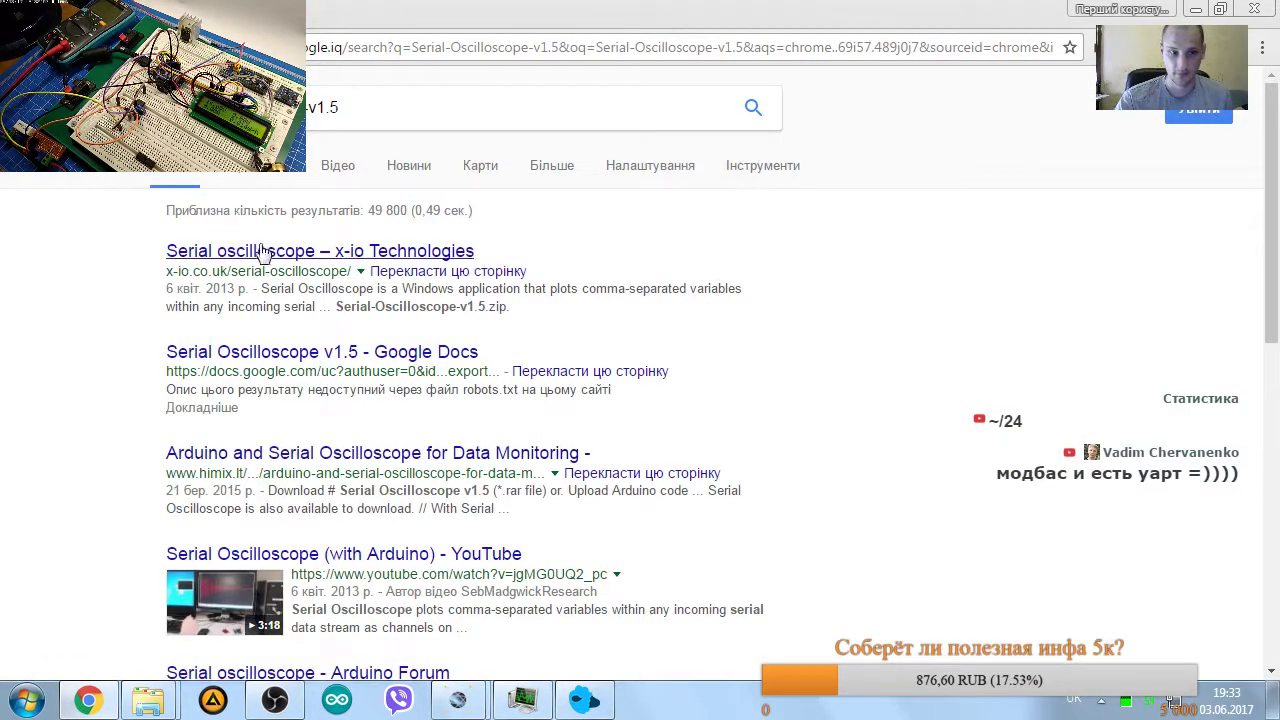
Check the date of the x-io Technologies Serial oscilloscope search result and open its page.
{"action": "left_click", "coordinate": [388, 178]}
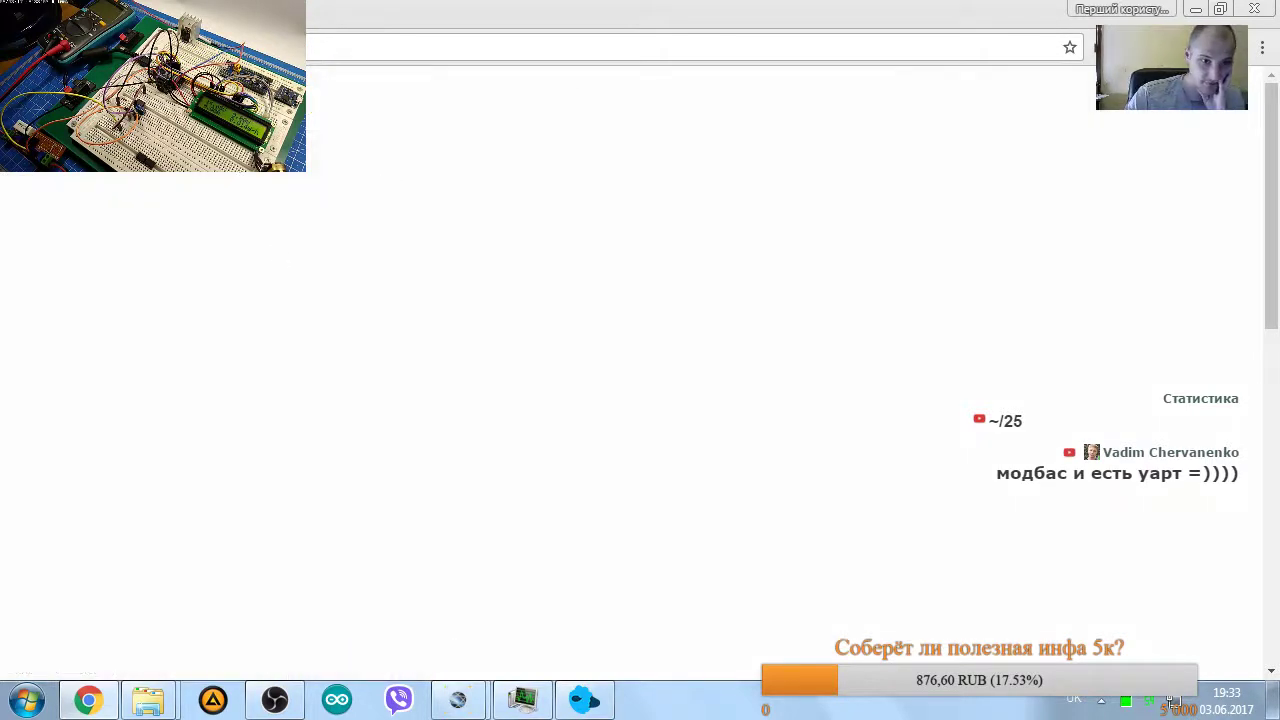
{"action": "left_click_drag", "start_coordinate": [167, 289], "coordinate": [221, 289]}
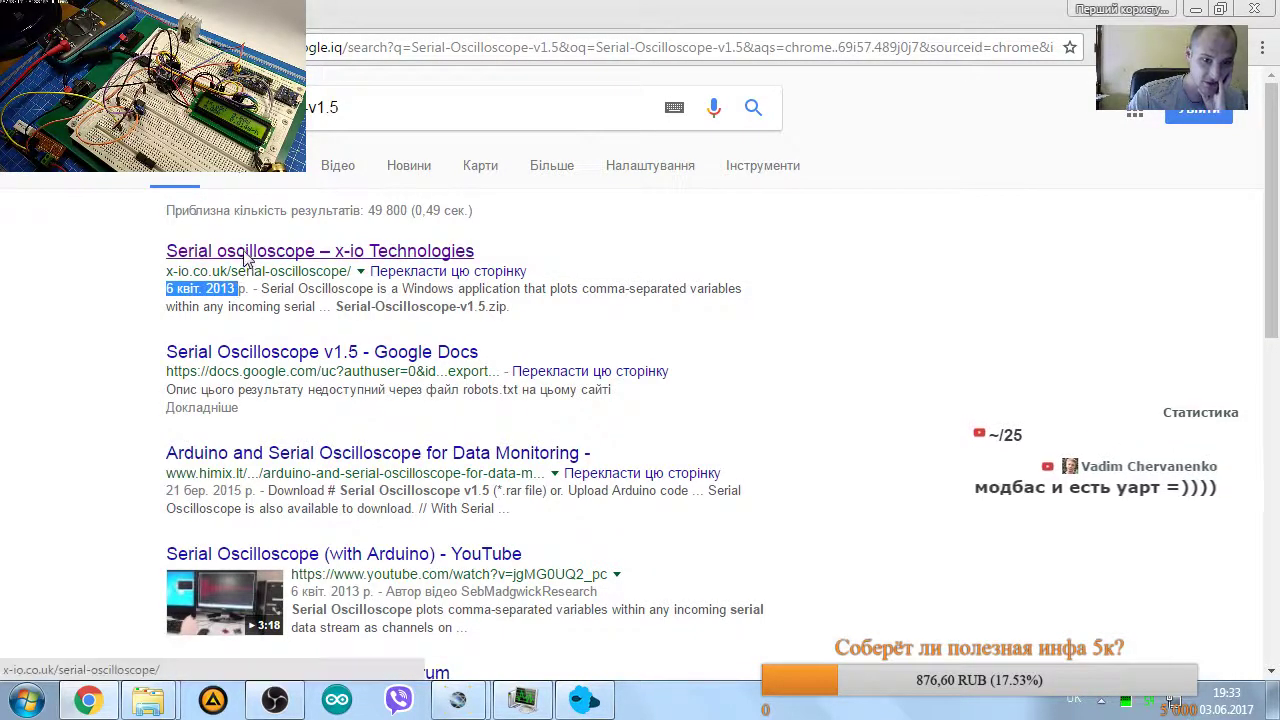
{"action": "left_click", "coordinate": [330, 251]}
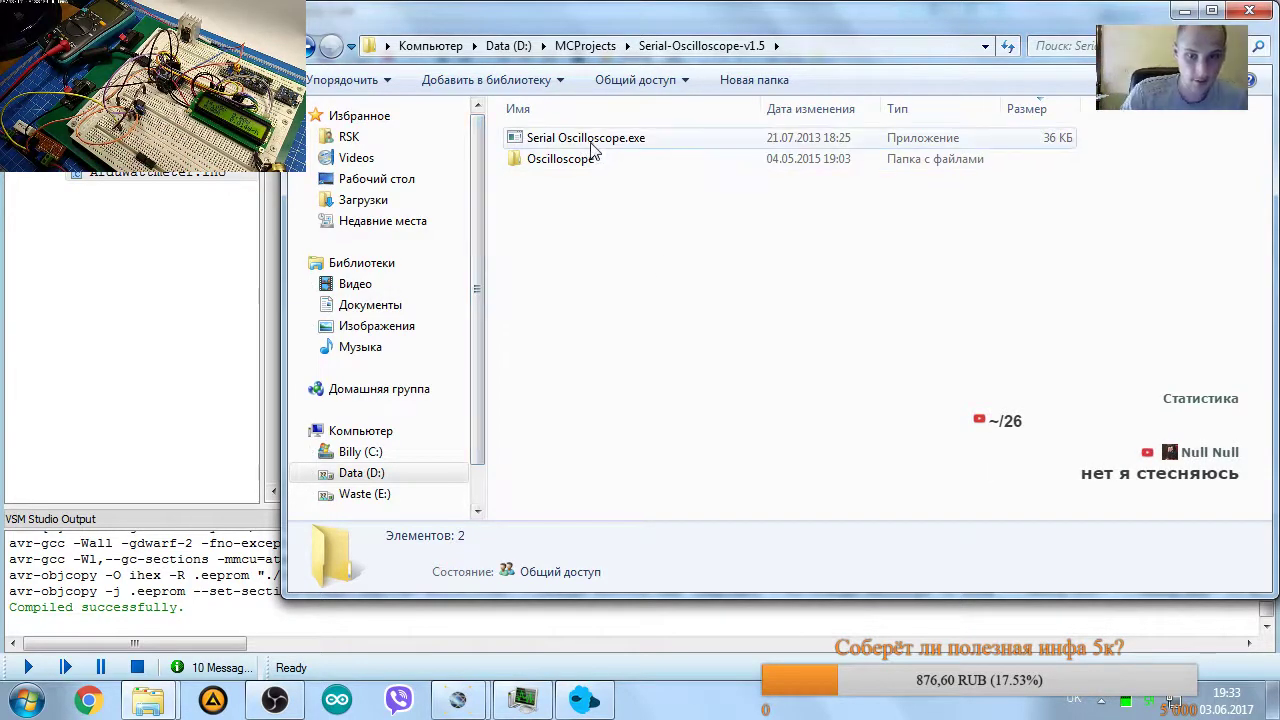
Switch back to the Proteus source code and check the available build configurations, keeping Debug selected.
{"action": "key", "text": "alt+Tab"}
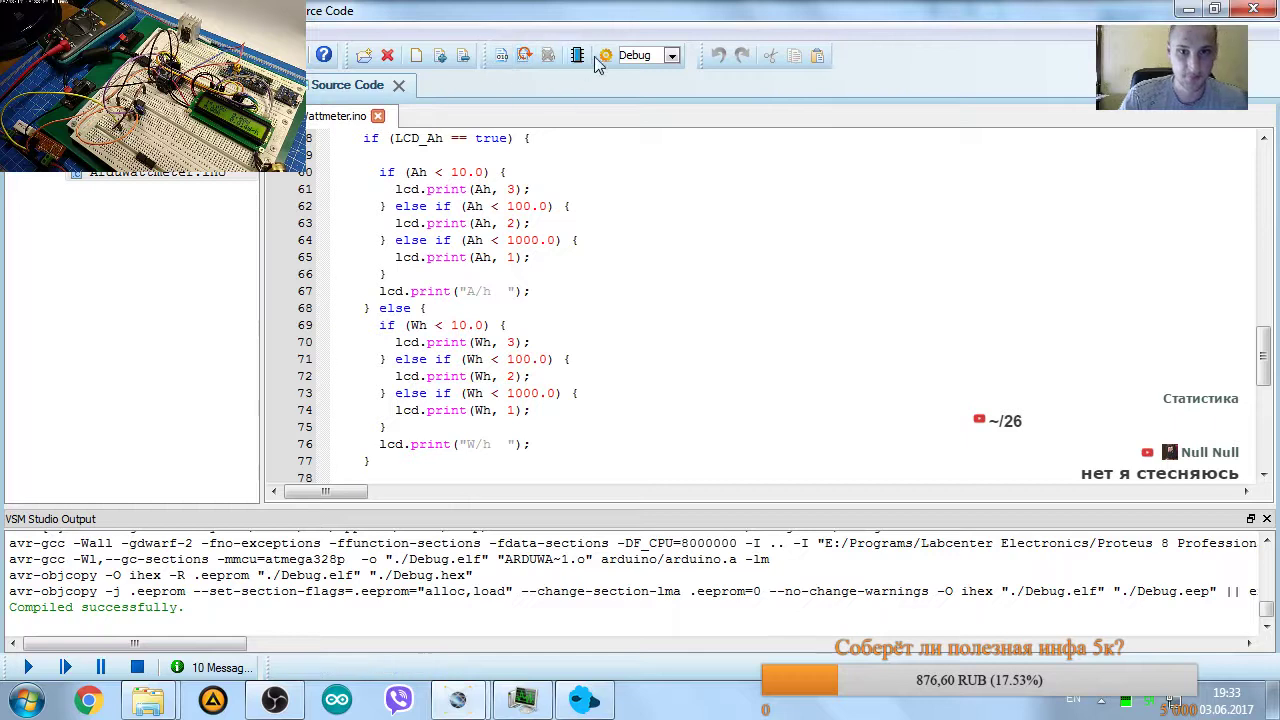
{"action": "left_click", "coordinate": [673, 57]}
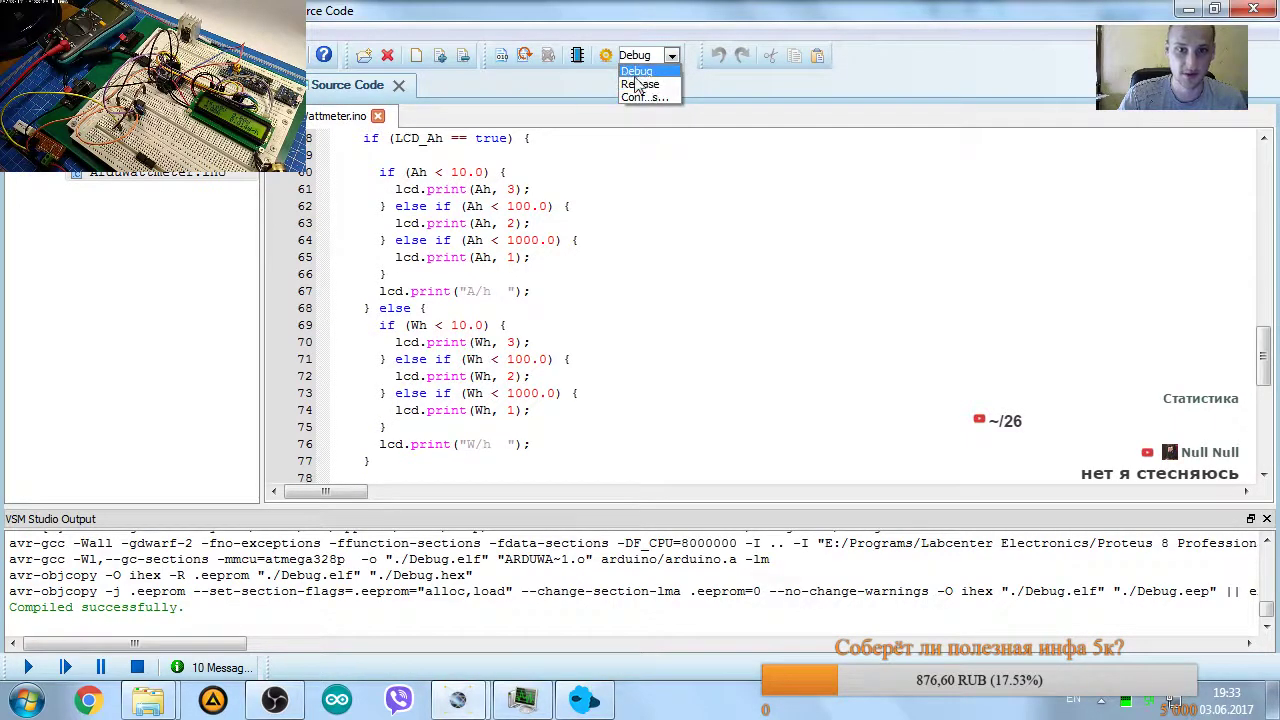
{"action": "left_click", "coordinate": [650, 72]}
{"action": "left_click", "coordinate": [669, 58]}
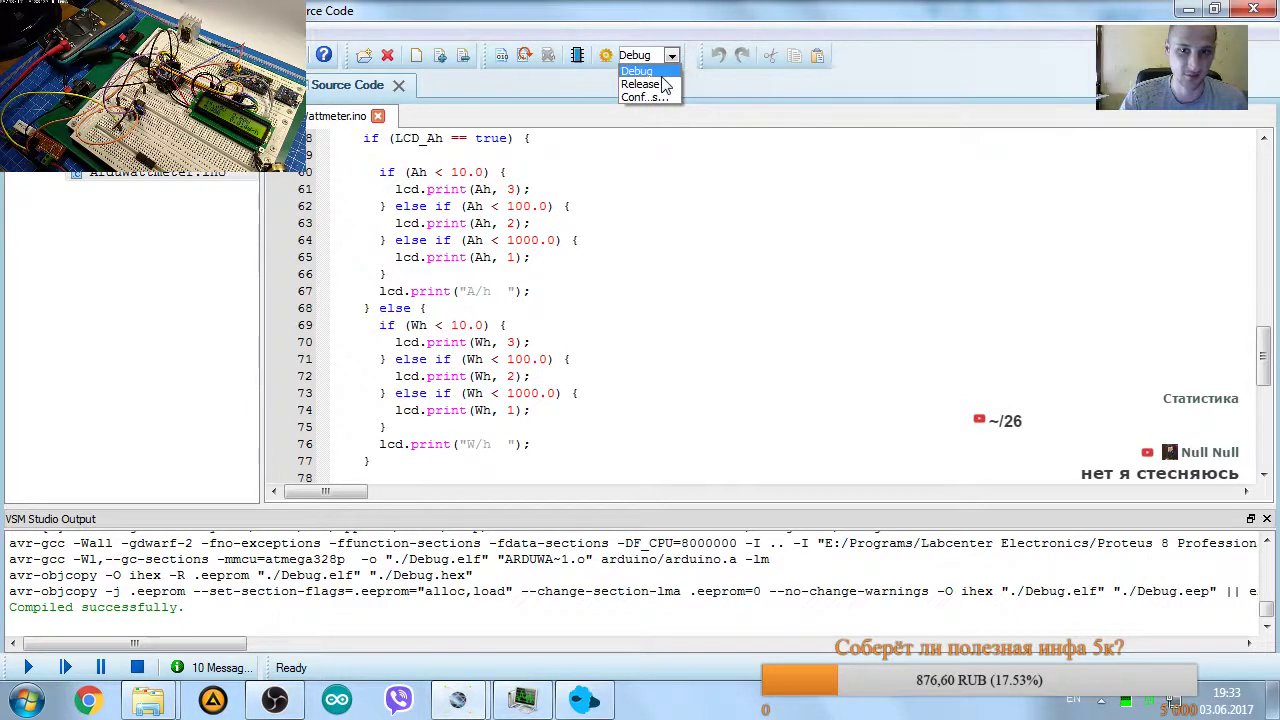
{"action": "left_click", "coordinate": [638, 71]}
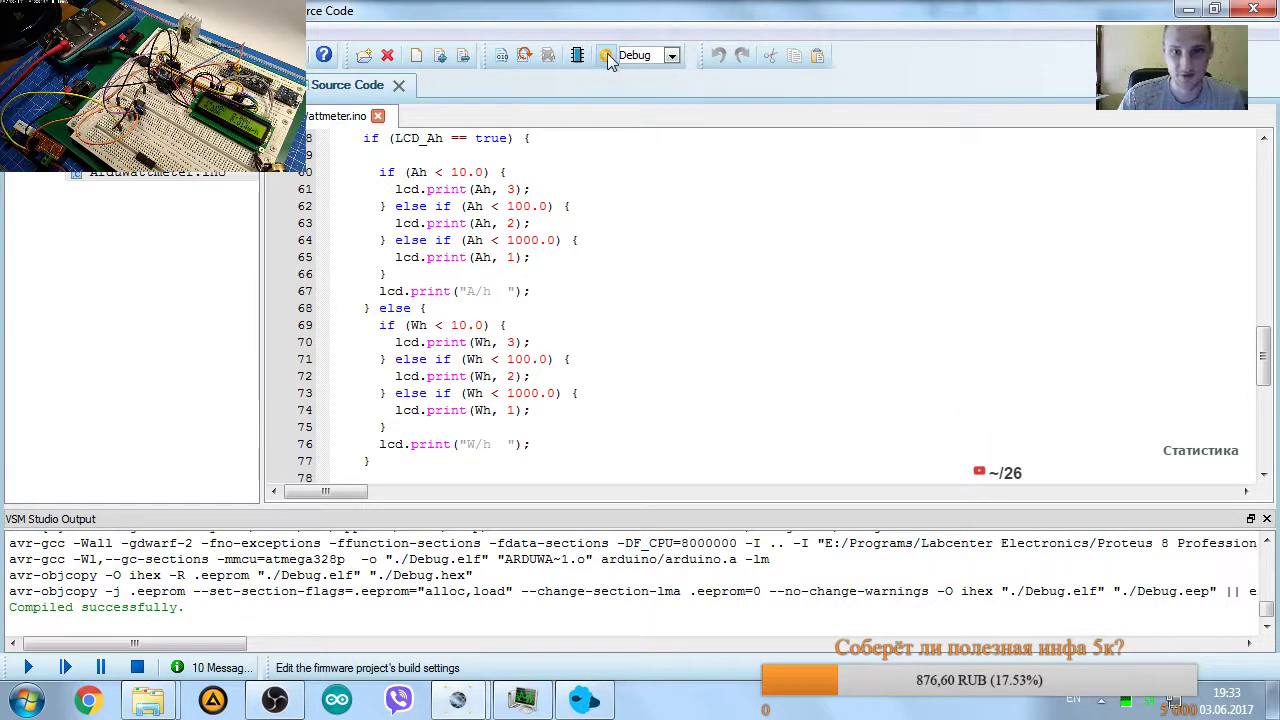
In the Debug project options, set the clock for delays to 16000000, keeping processor ATMEGA328P(U1 ARDUINO) and port COM42, and apply them.
{"action": "left_click", "coordinate": [608, 57]}
{"action": "left_click", "coordinate": [542, 252]}
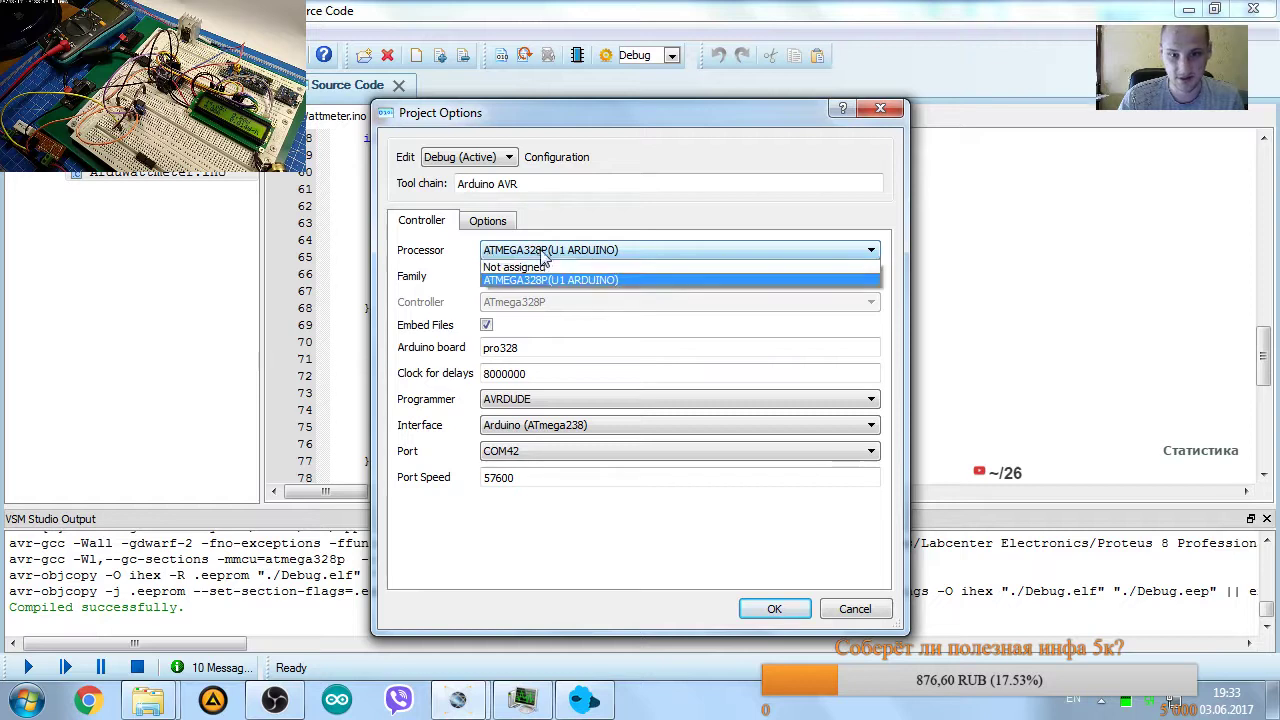
{"action": "left_click", "coordinate": [553, 282]}
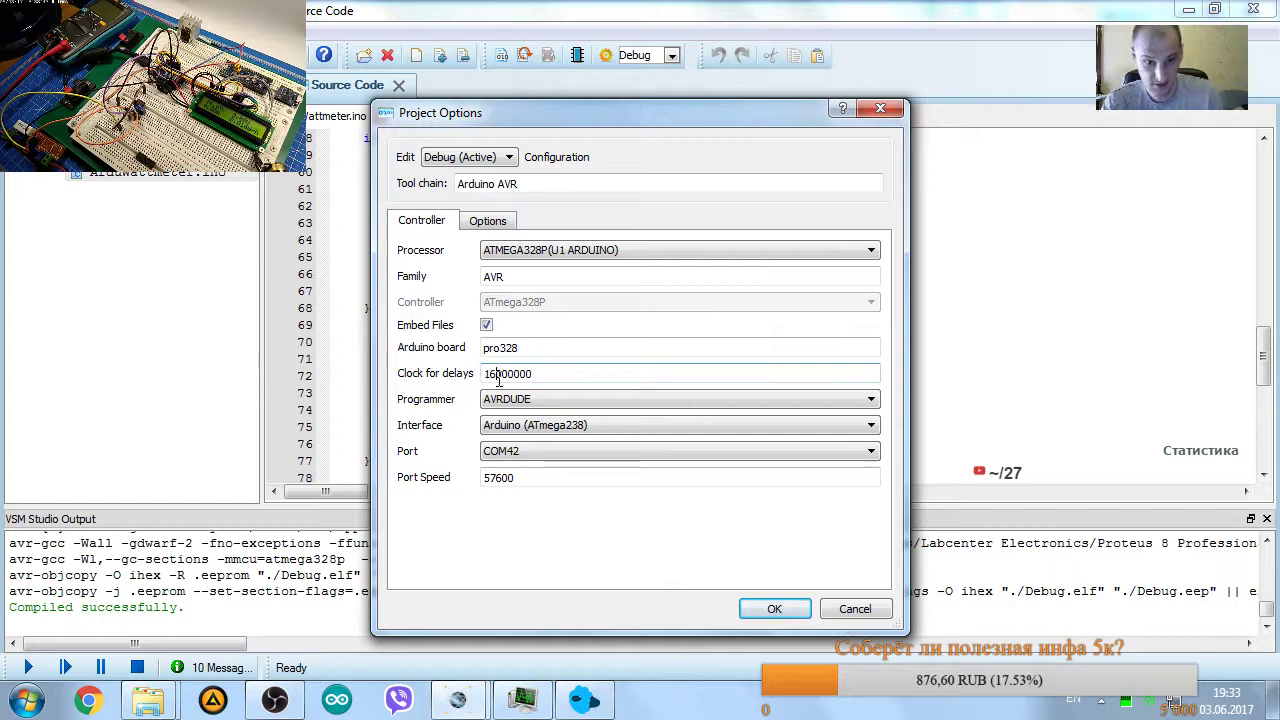
{"action": "left_click_drag", "start_coordinate": [540, 374], "coordinate": [513, 380]}
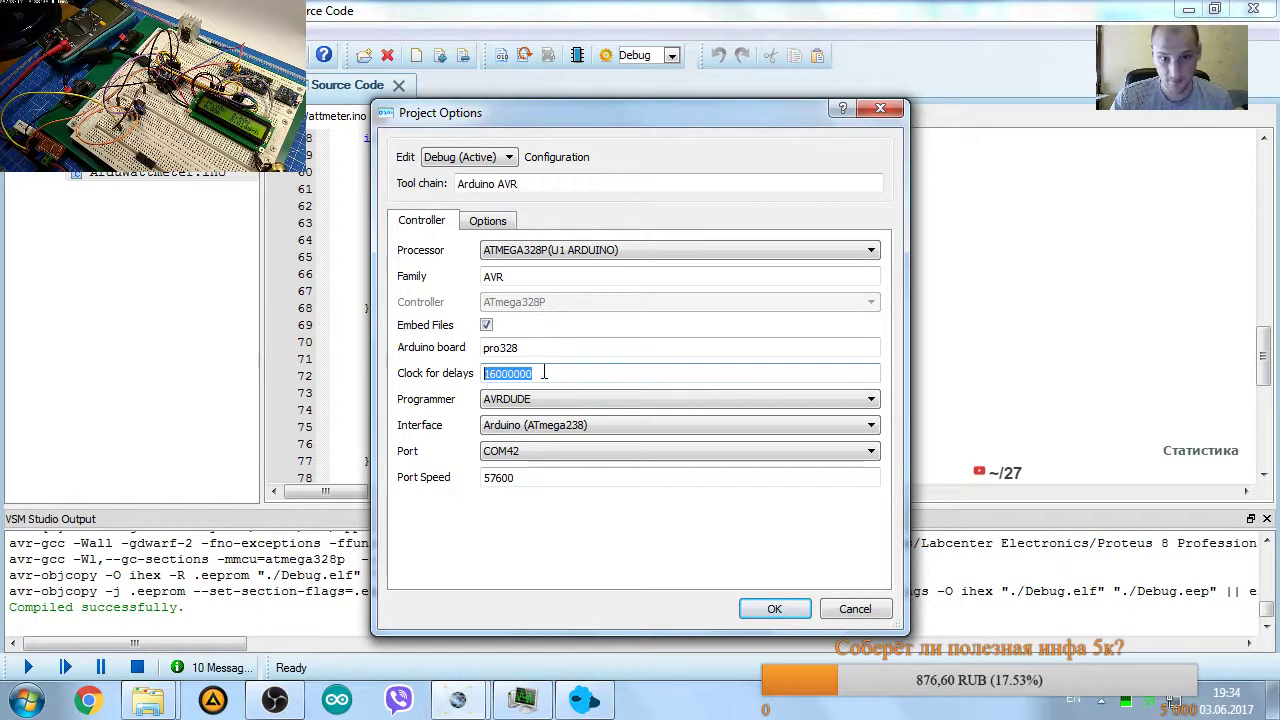
{"action": "left_click", "coordinate": [544, 373]}
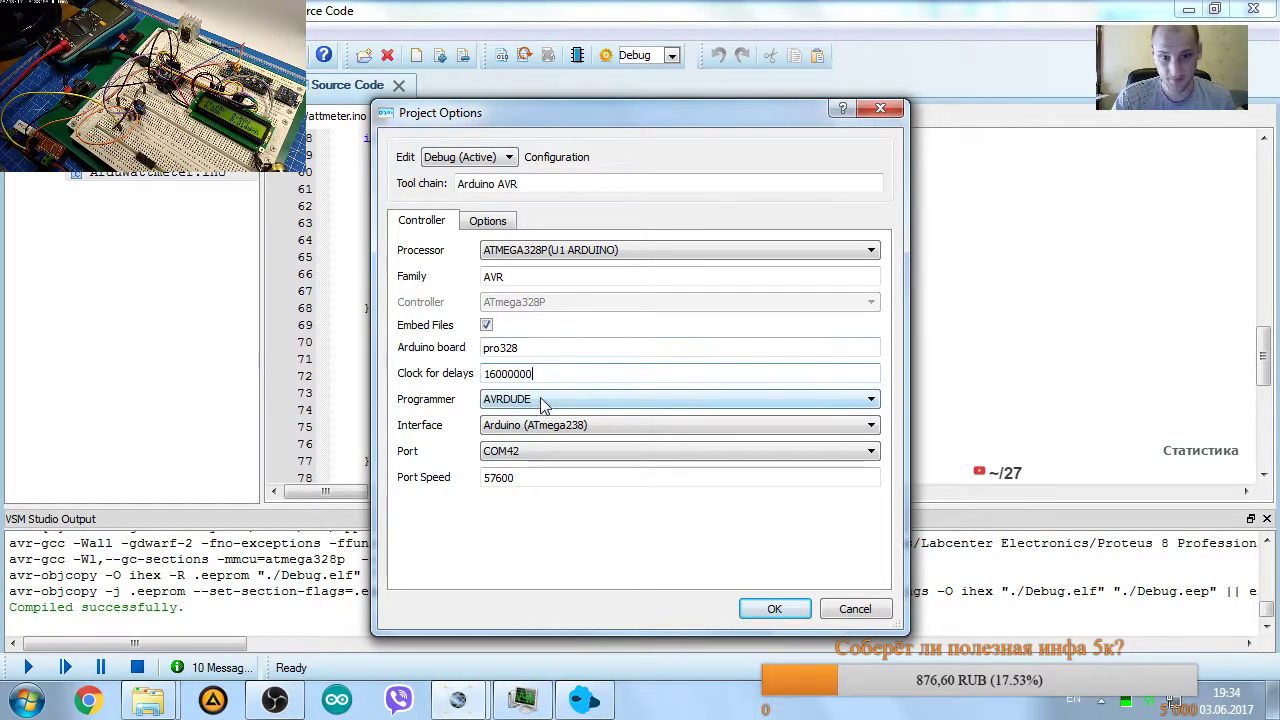
{"action": "left_click", "coordinate": [539, 453]}
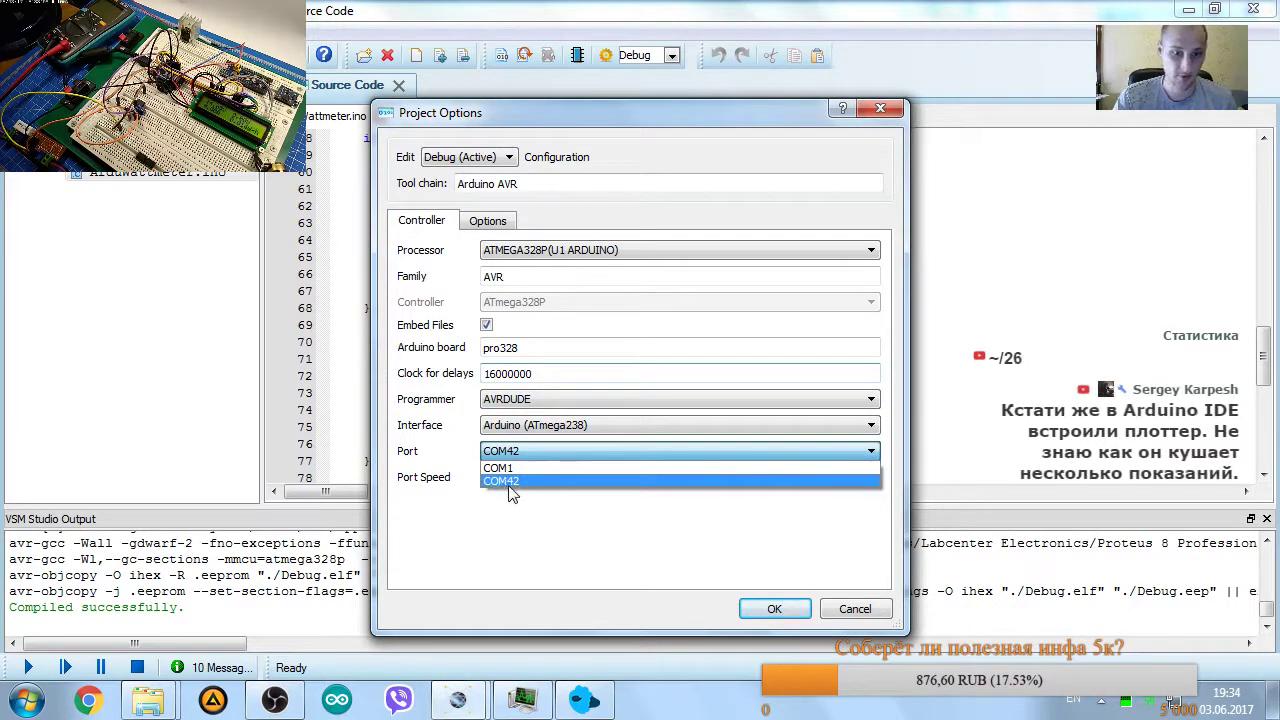
{"action": "left_click", "coordinate": [507, 484]}
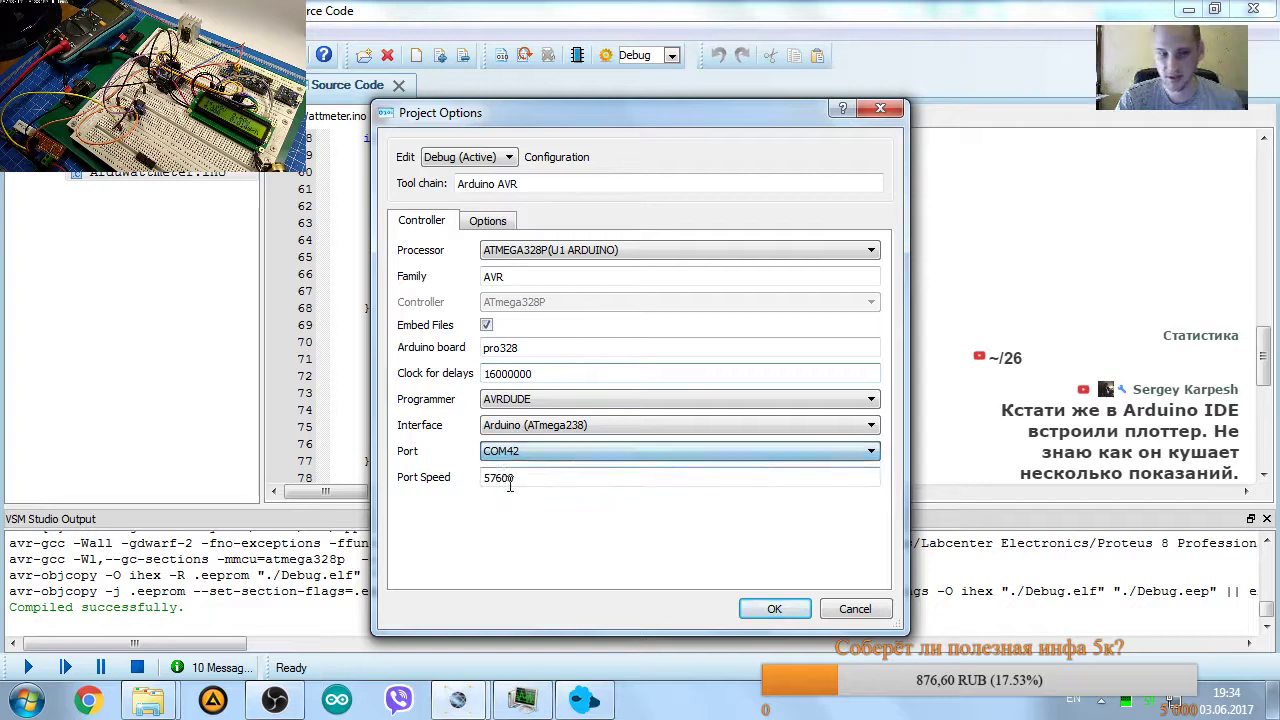
{"action": "left_click", "coordinate": [788, 615]}
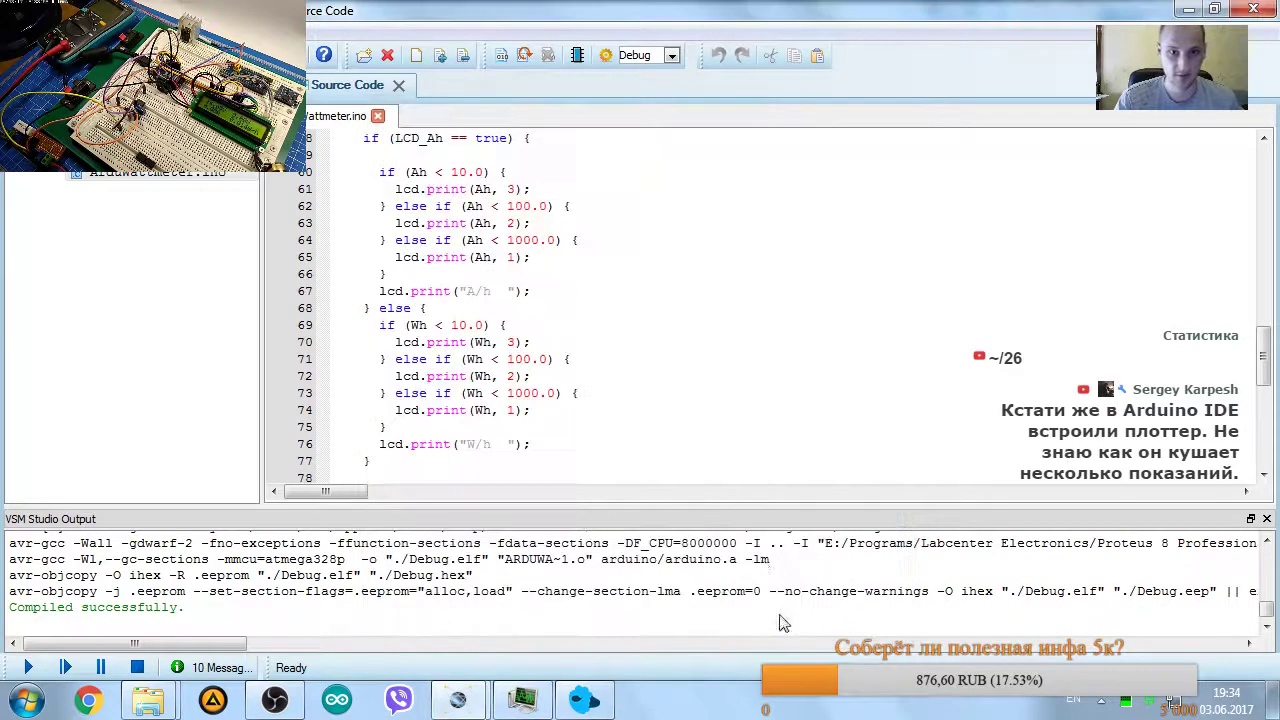
Upload the firmware to the hardware board and switch OBS to the Смарт(картинка) scene to show the board.
{"action": "left_click", "coordinate": [578, 55]}
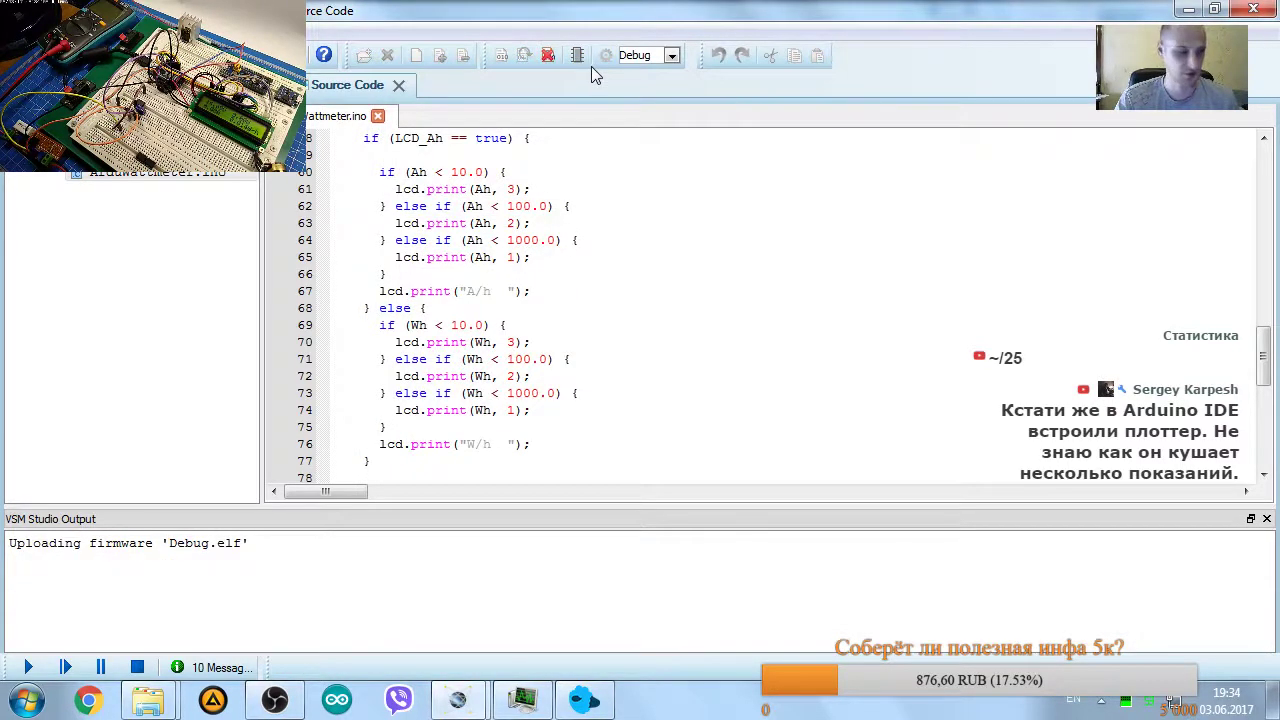
{"action": "left_click", "coordinate": [274, 700]}
{"action": "left_click", "coordinate": [45, 484]}
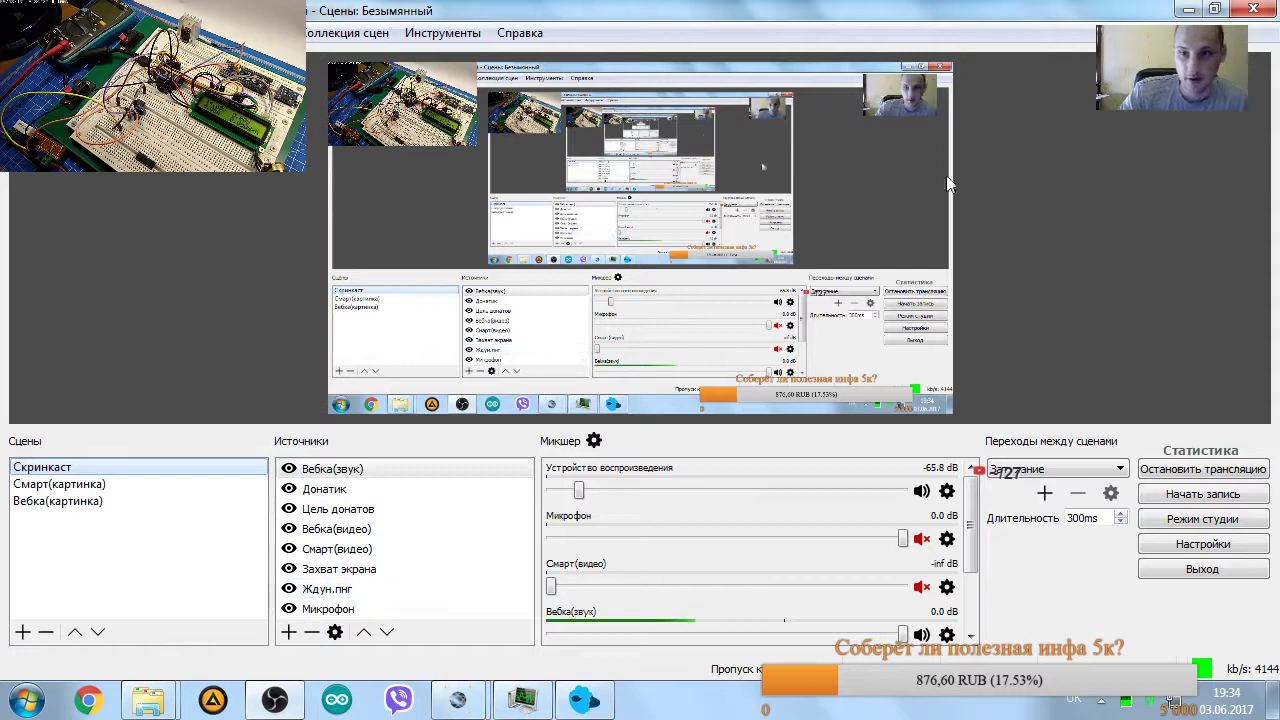
Minimize OBS and bring up the wattmeter schematic in the ArduWattmeterProteus window of Proteus.
{"action": "left_click", "coordinate": [1188, 9]}
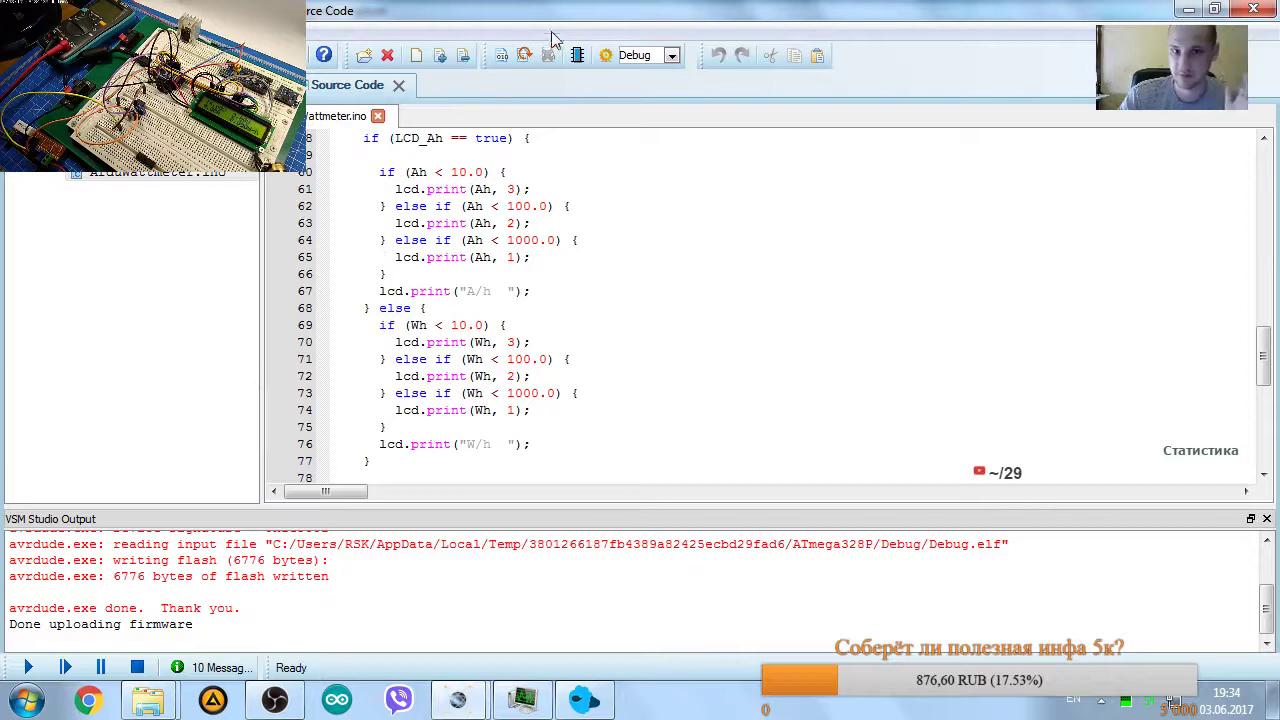
{"action": "left_click", "coordinate": [250, 85]}
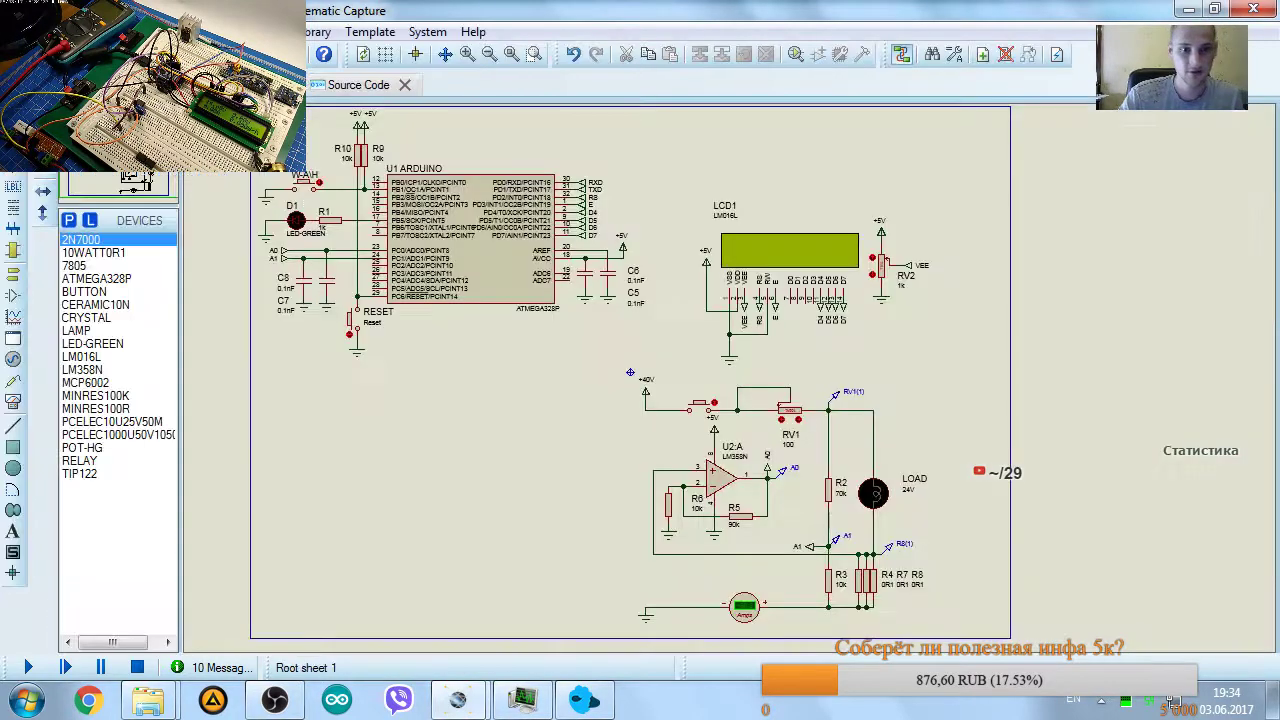
{"action": "mouse_move", "coordinate": [457, 700]}
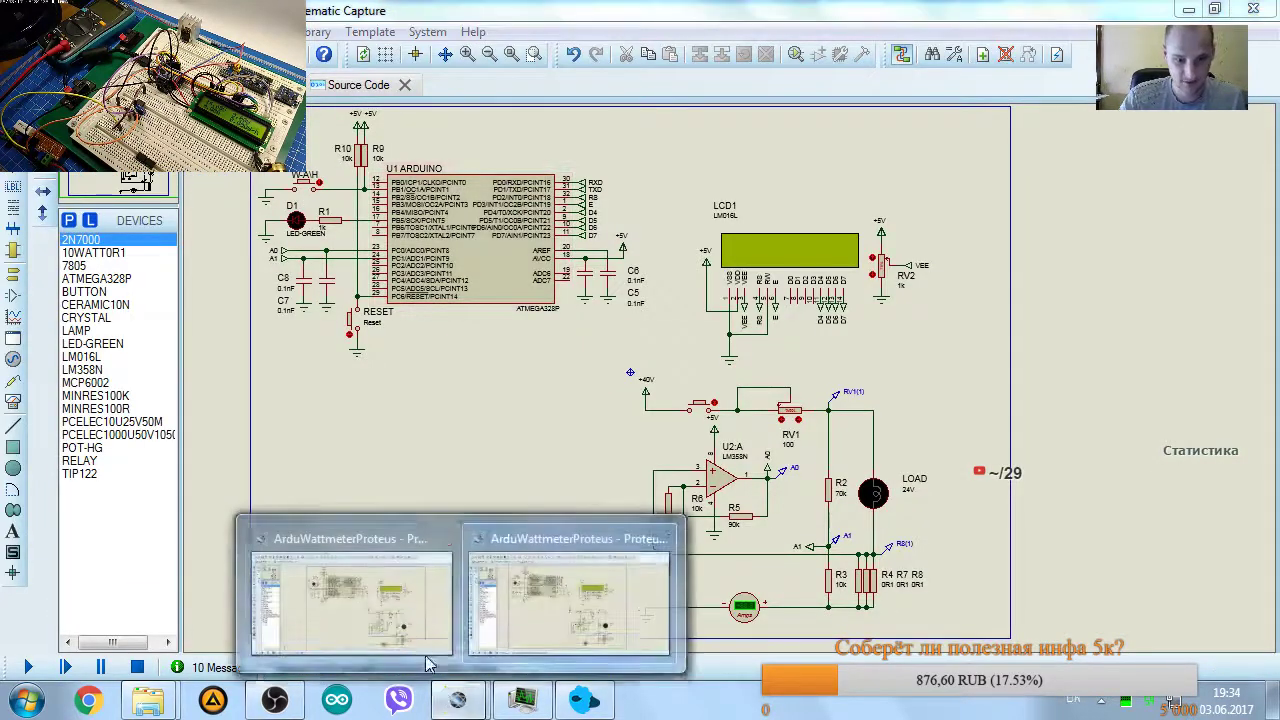
{"action": "left_click", "coordinate": [400, 625]}
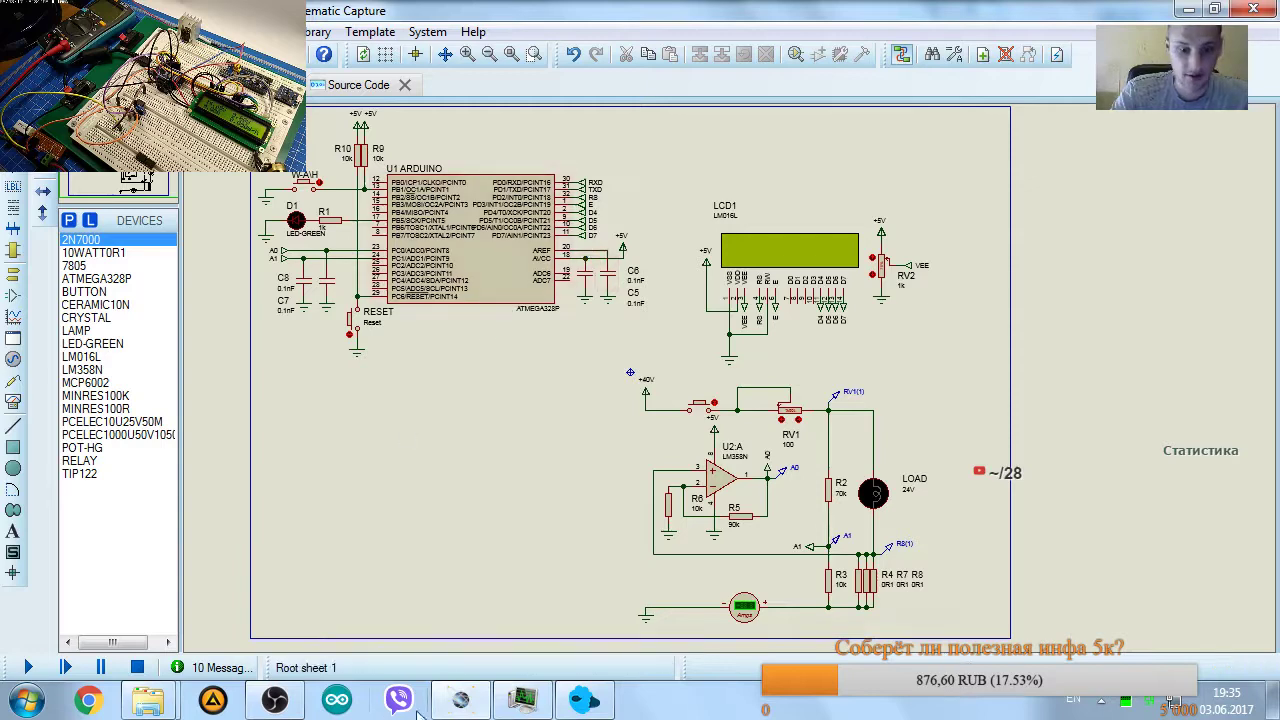
Switch to OBS and show the Смарт(картинка) scene with the breadboard camera view.
{"action": "mouse_move", "coordinate": [292, 710]}
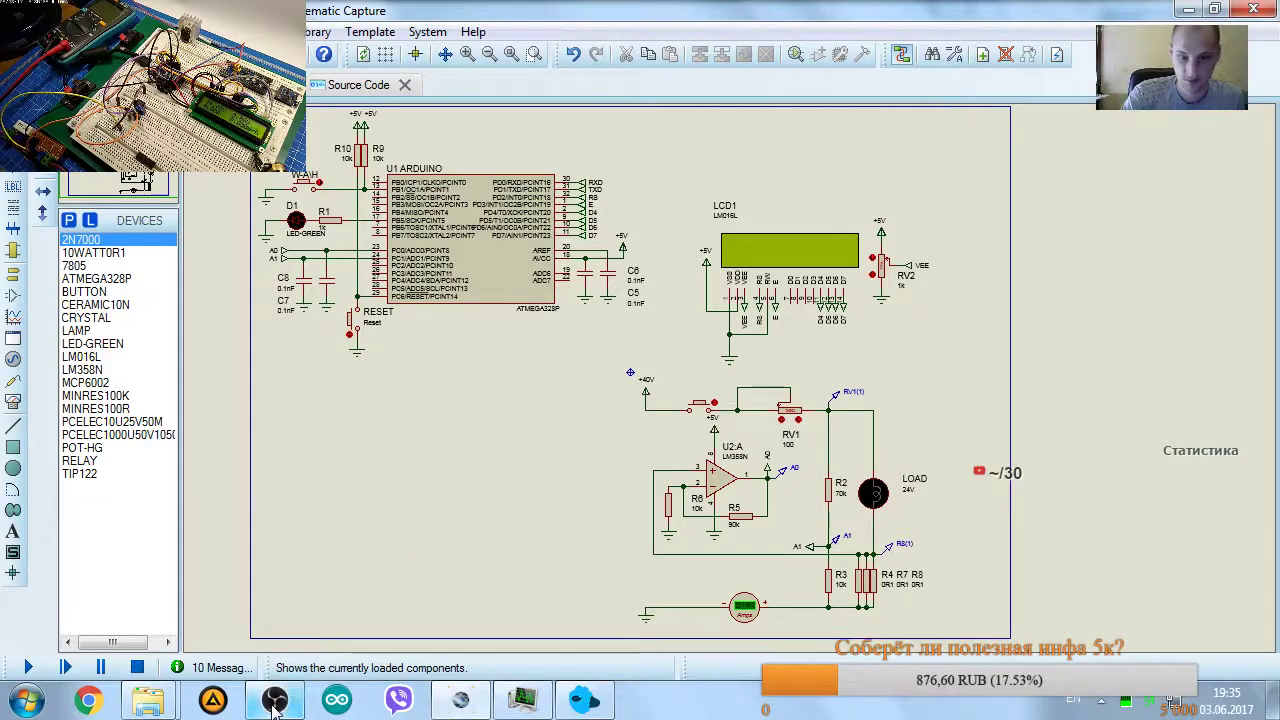
{"action": "left_click", "coordinate": [295, 605]}
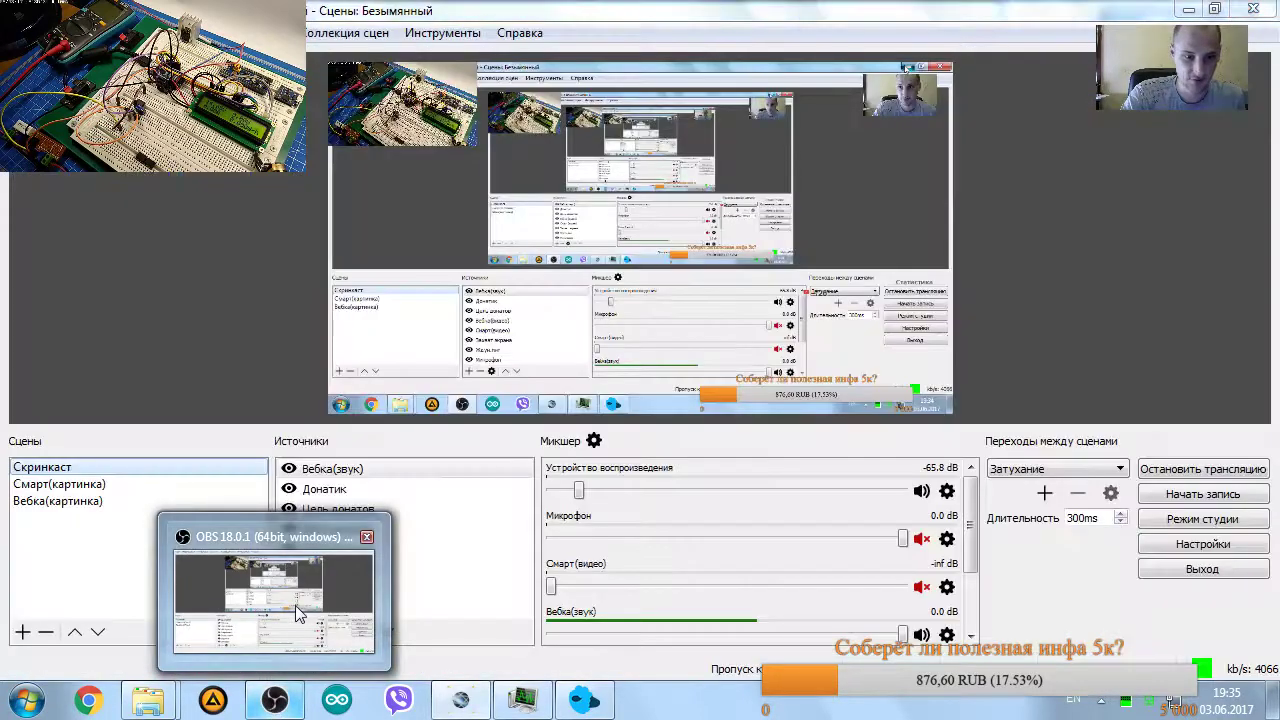
{"action": "left_click", "coordinate": [86, 486]}
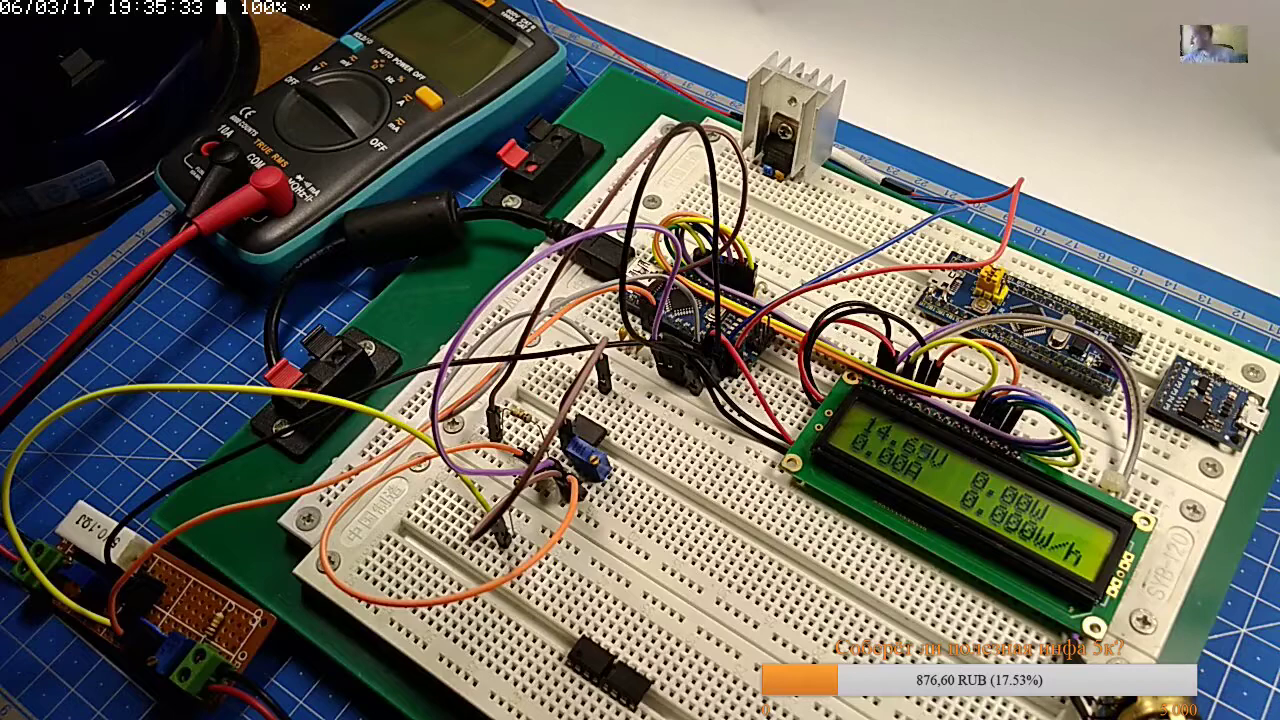
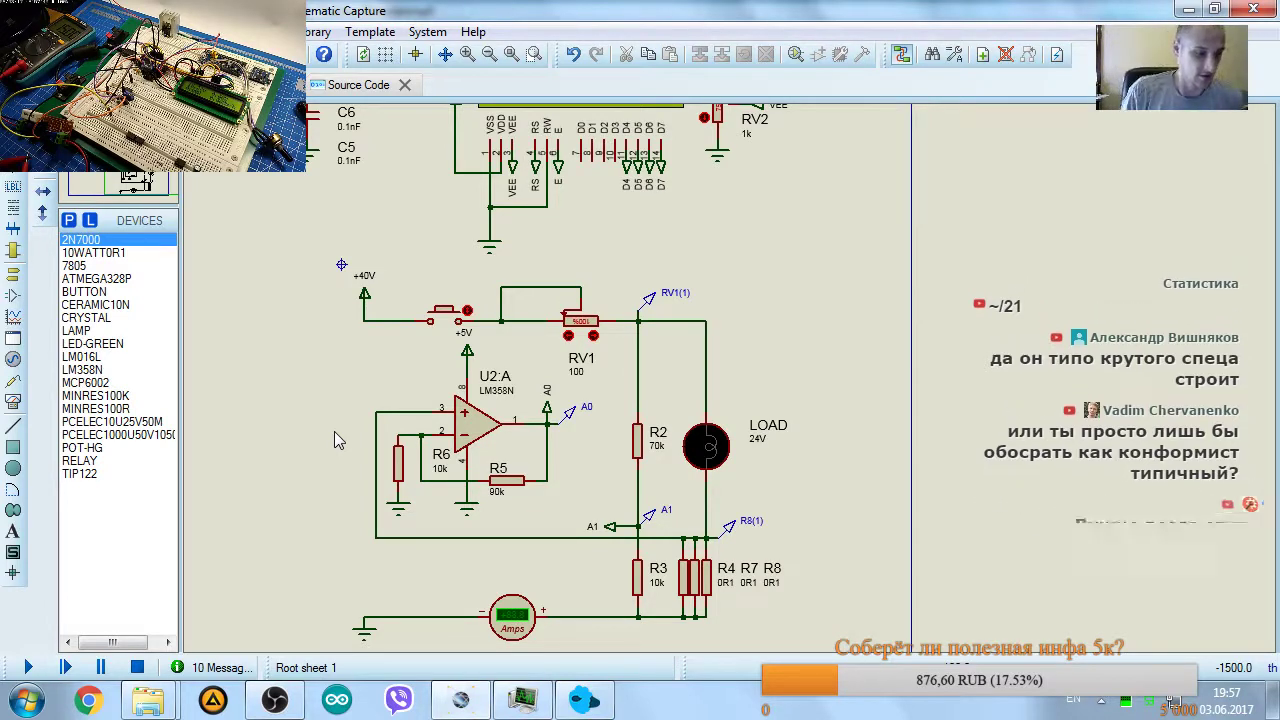
Examine the analogReadOversampled function in the Proteus source code, including its 256-sample loop, analogRead call and shift by 8.
{"action": "left_click", "coordinate": [274, 700]}
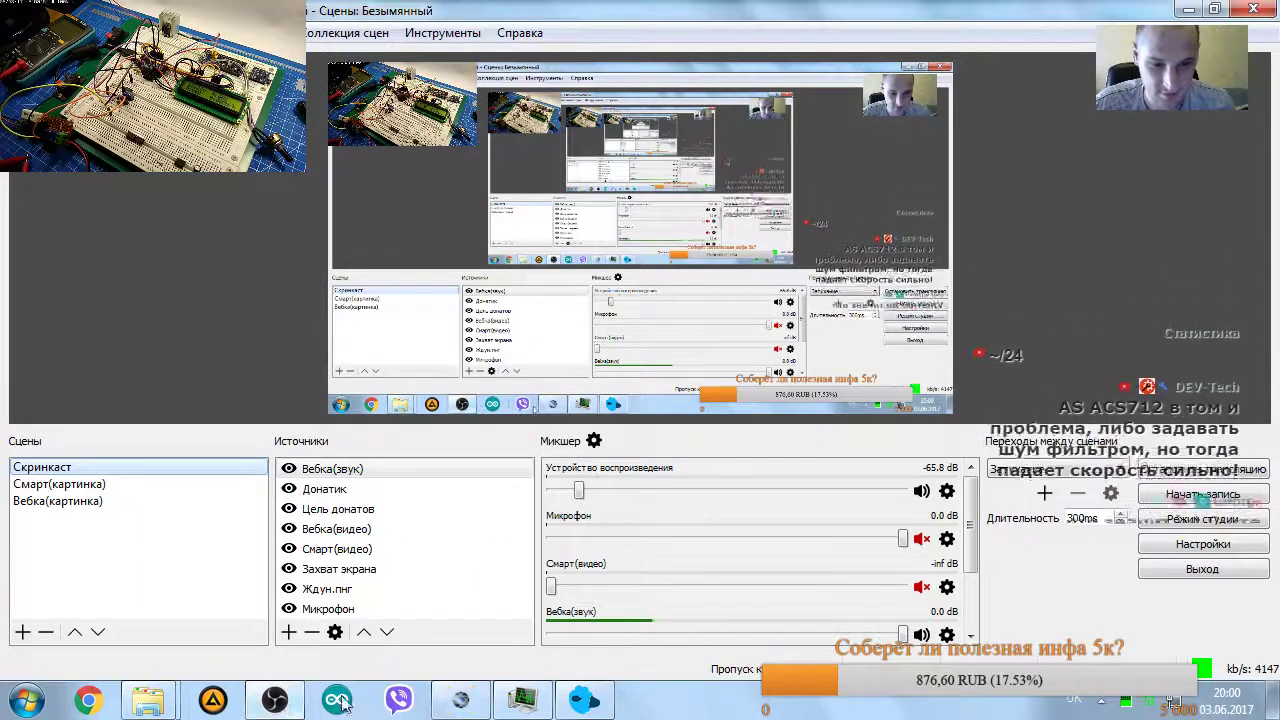
{"action": "left_click", "coordinate": [290, 706]}
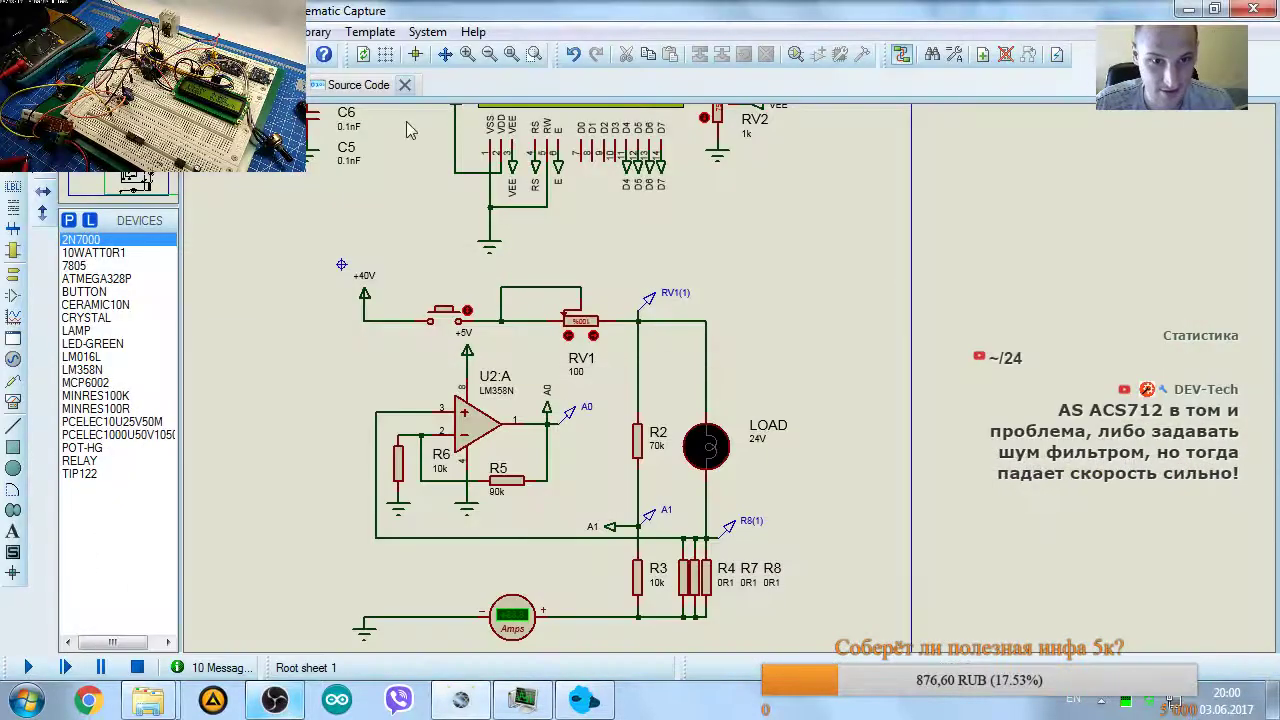
{"action": "left_click", "coordinate": [362, 87]}
{"action": "scroll", "coordinate": [634, 162], "scroll_direction": "down", "scroll_amount": 8}
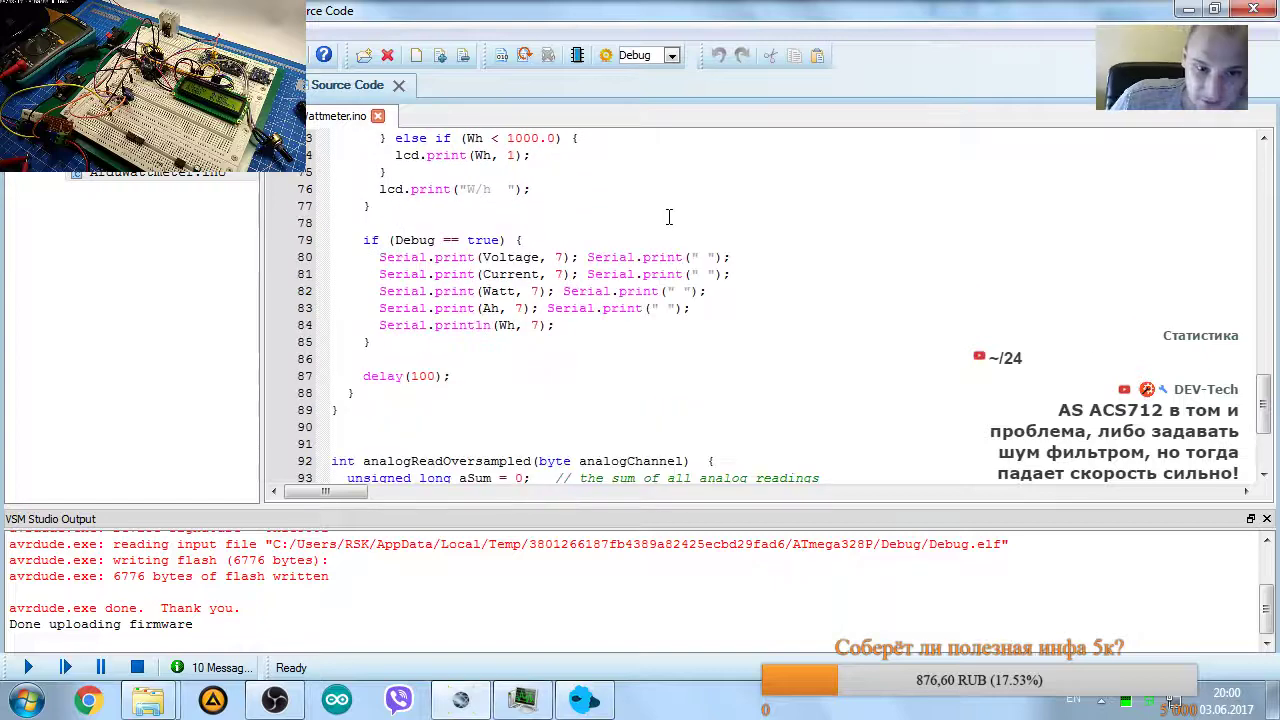
{"action": "left_click", "coordinate": [358, 291]}
{"action": "left_click_drag", "start_coordinate": [360, 291], "coordinate": [548, 325]}
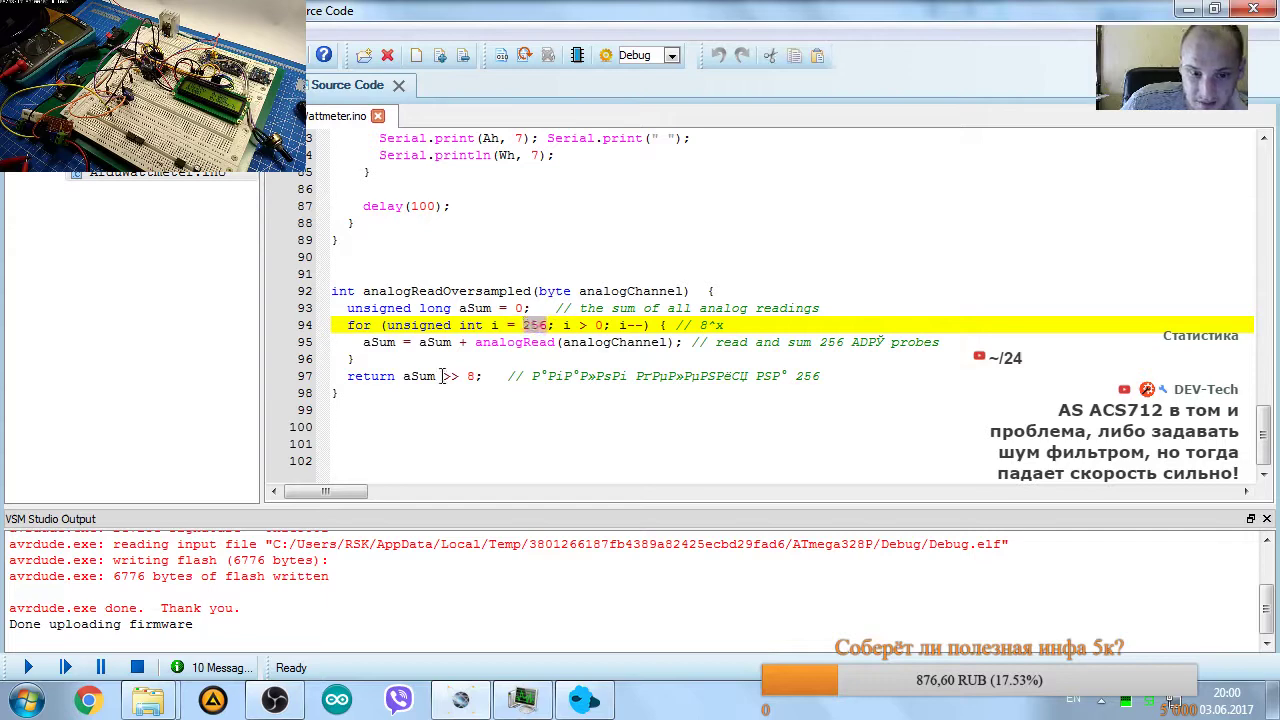
{"action": "left_click_drag", "start_coordinate": [465, 376], "coordinate": [480, 376]}
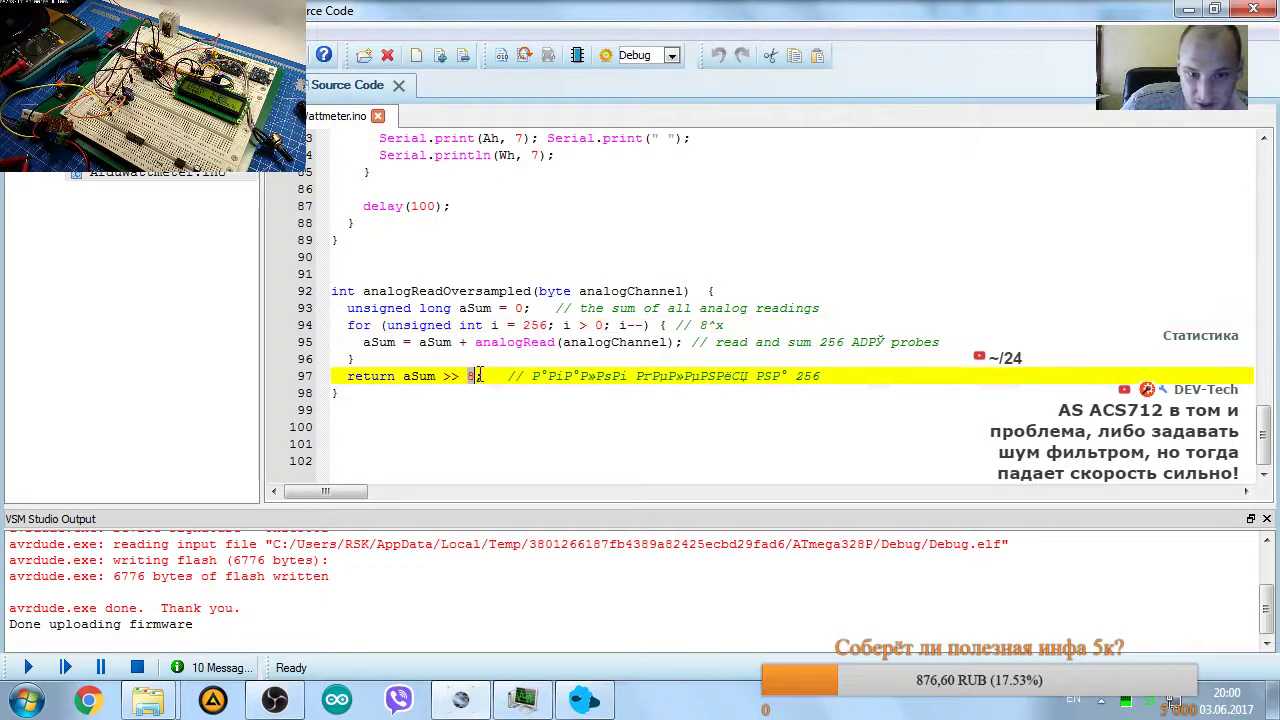
{"action": "double_click", "coordinate": [520, 342]}
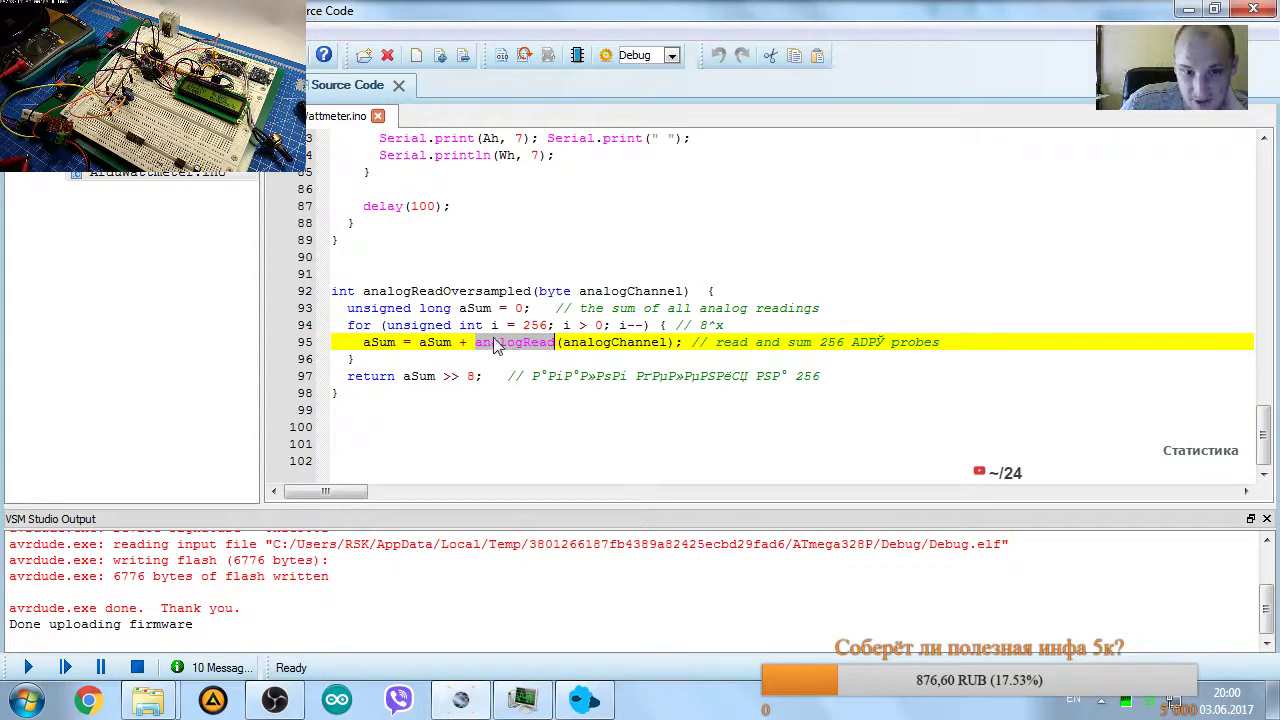
{"action": "left_click", "coordinate": [516, 342]}
{"action": "left_click_drag", "start_coordinate": [466, 376], "coordinate": [480, 376]}
Replace analogReadOversampled with analogRead for CurrentValue and VoltageValue in loop(), and rebuild the project.
{"action": "scroll", "coordinate": [543, 352], "scroll_direction": "up", "scroll_amount": 20}
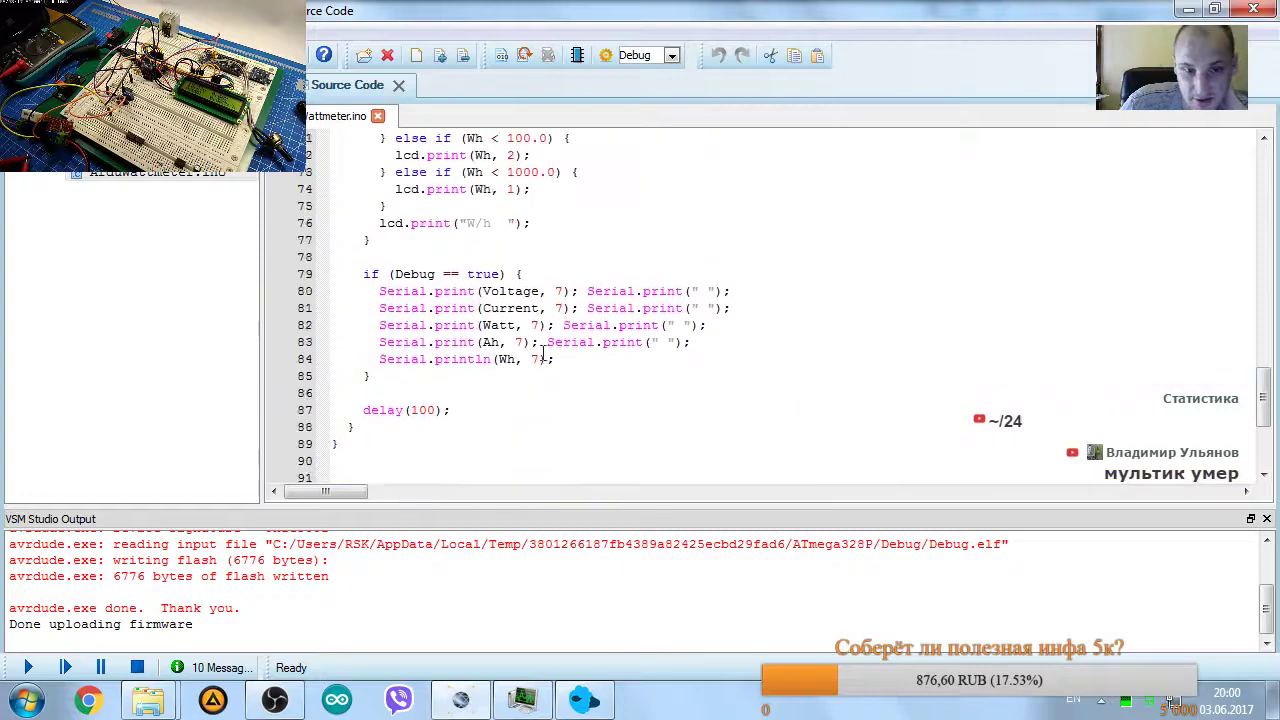
{"action": "scroll", "coordinate": [542, 359], "scroll_direction": "up", "scroll_amount": 6}
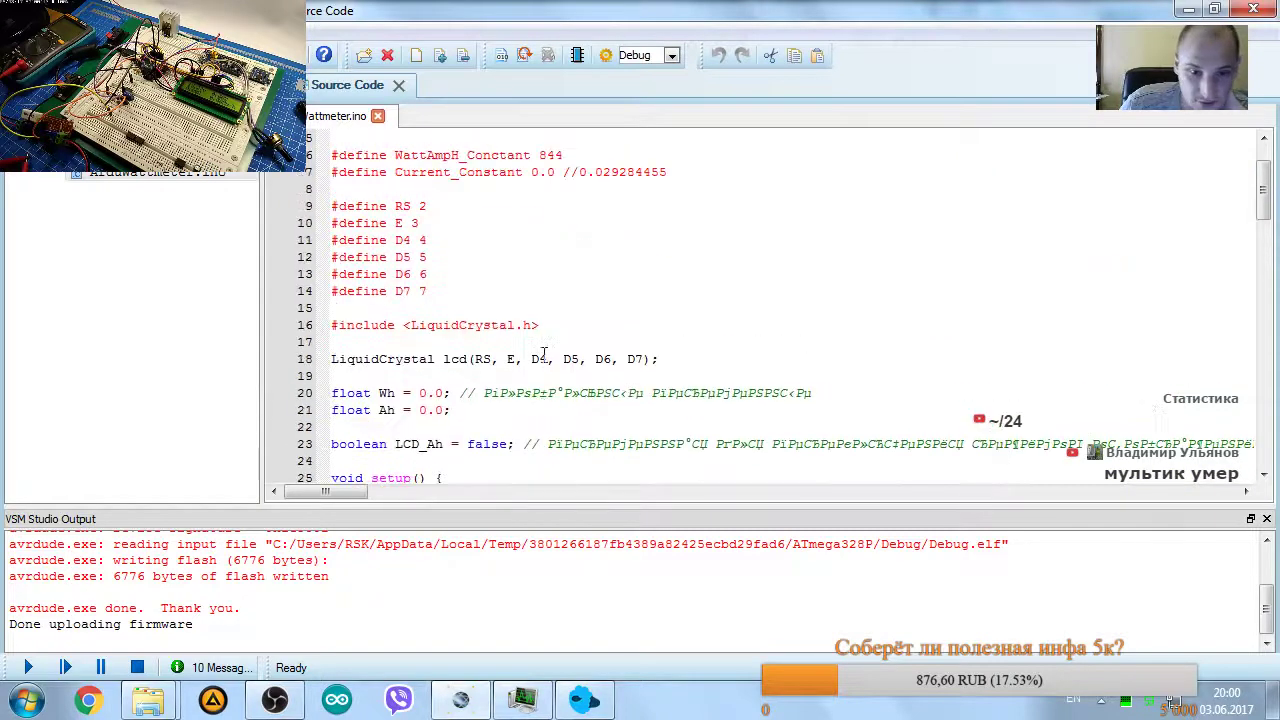
{"action": "scroll", "coordinate": [544, 355], "scroll_direction": "down", "scroll_amount": 8}
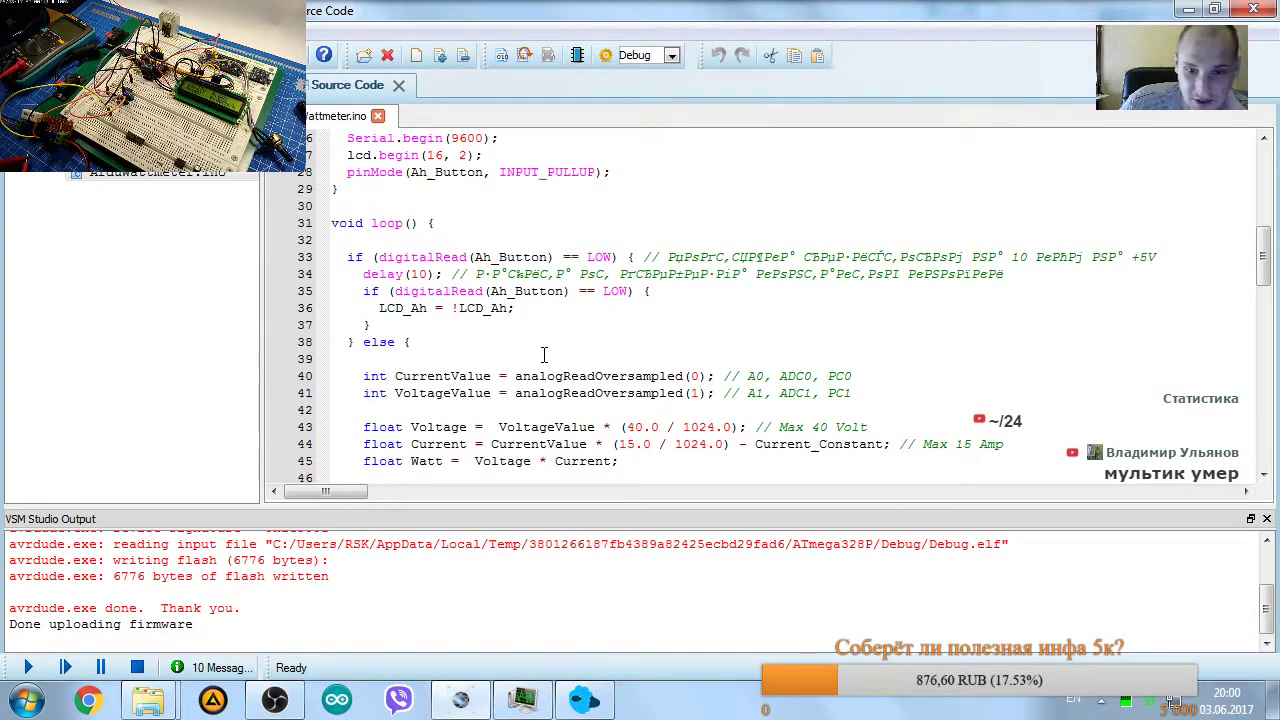
{"action": "double_click", "coordinate": [608, 378]}
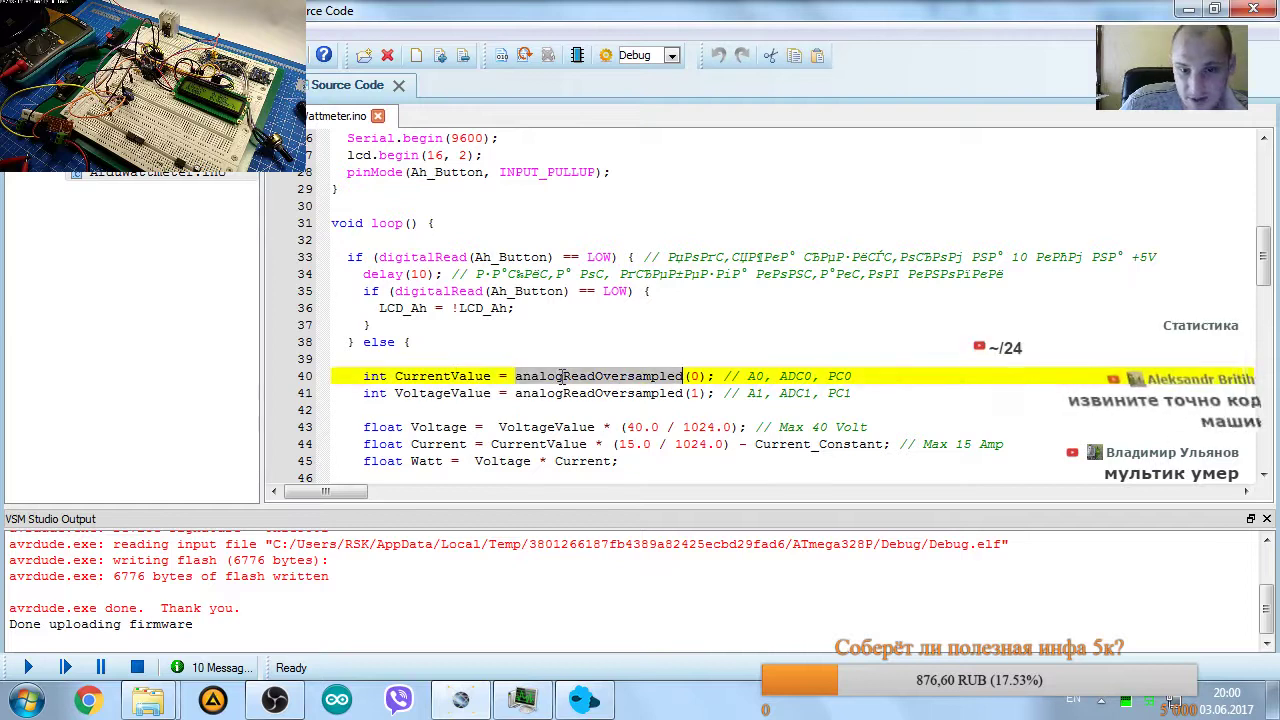
{"action": "left_click_drag", "start_coordinate": [594, 378], "coordinate": [684, 378]}
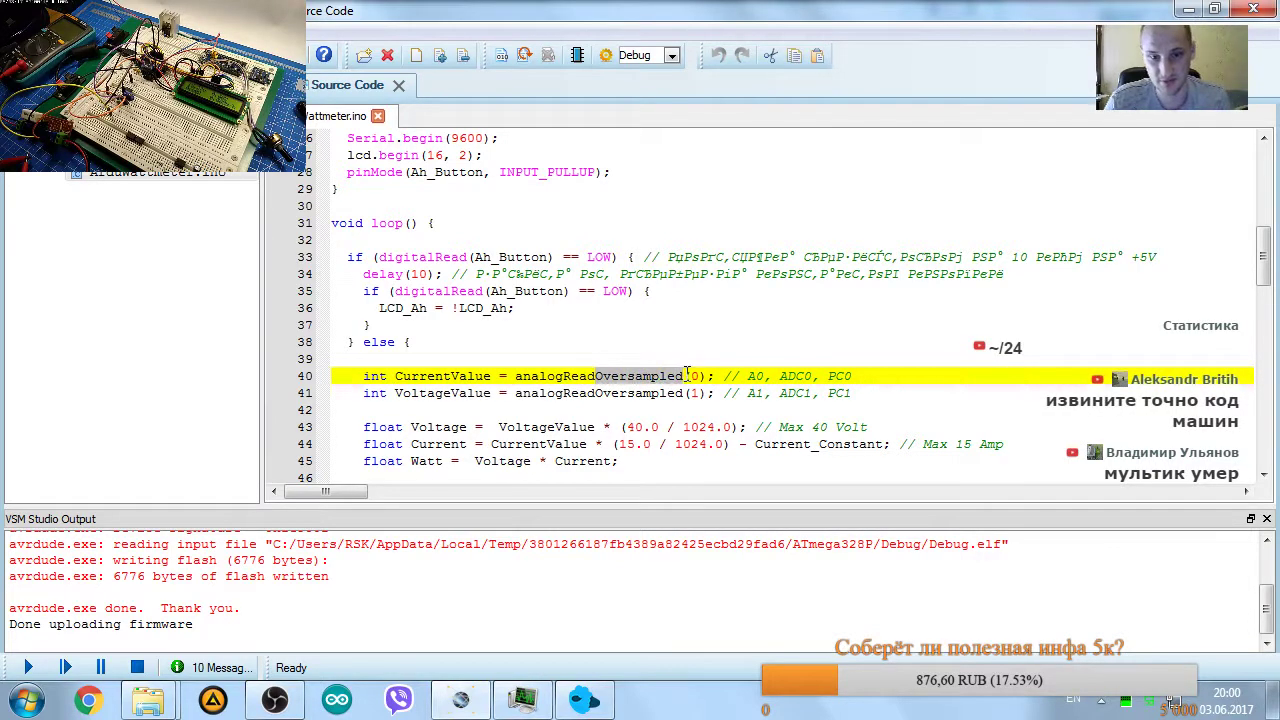
{"action": "key", "text": "Delete"}
{"action": "left_click_drag", "start_coordinate": [597, 393], "coordinate": [680, 380]}
{"action": "key", "text": "Delete"}
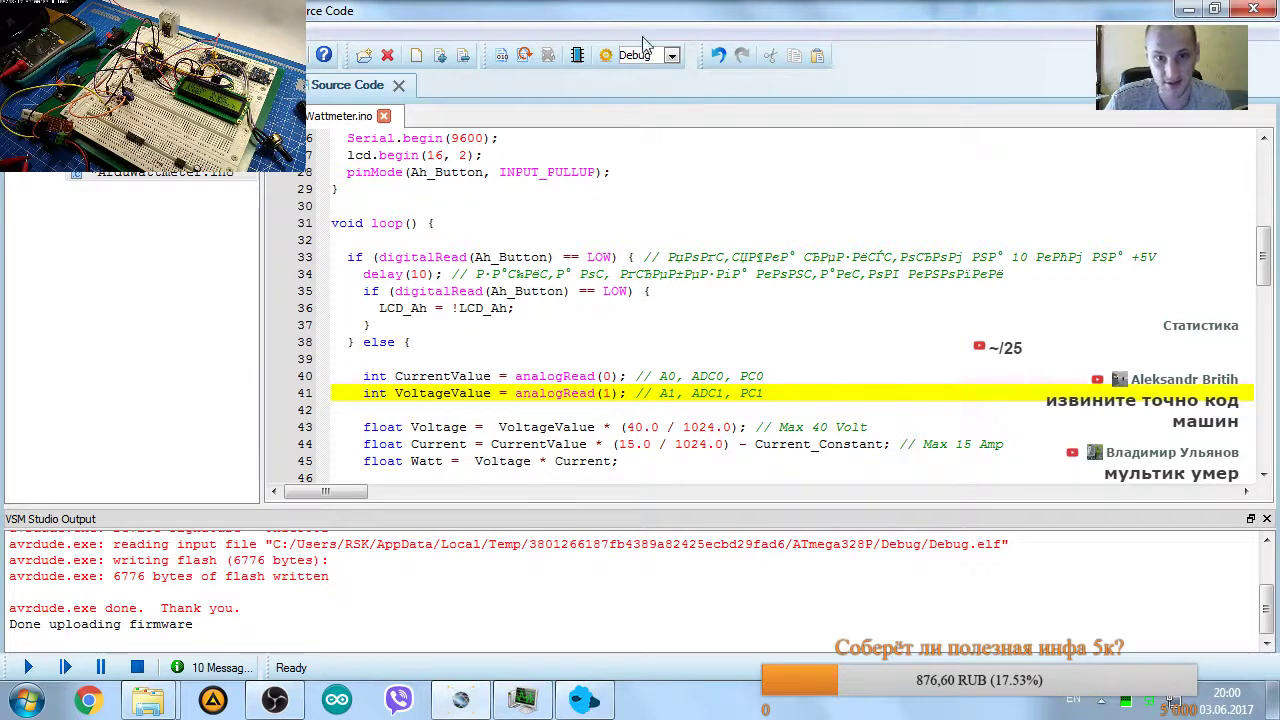
{"action": "left_click", "coordinate": [525, 56]}
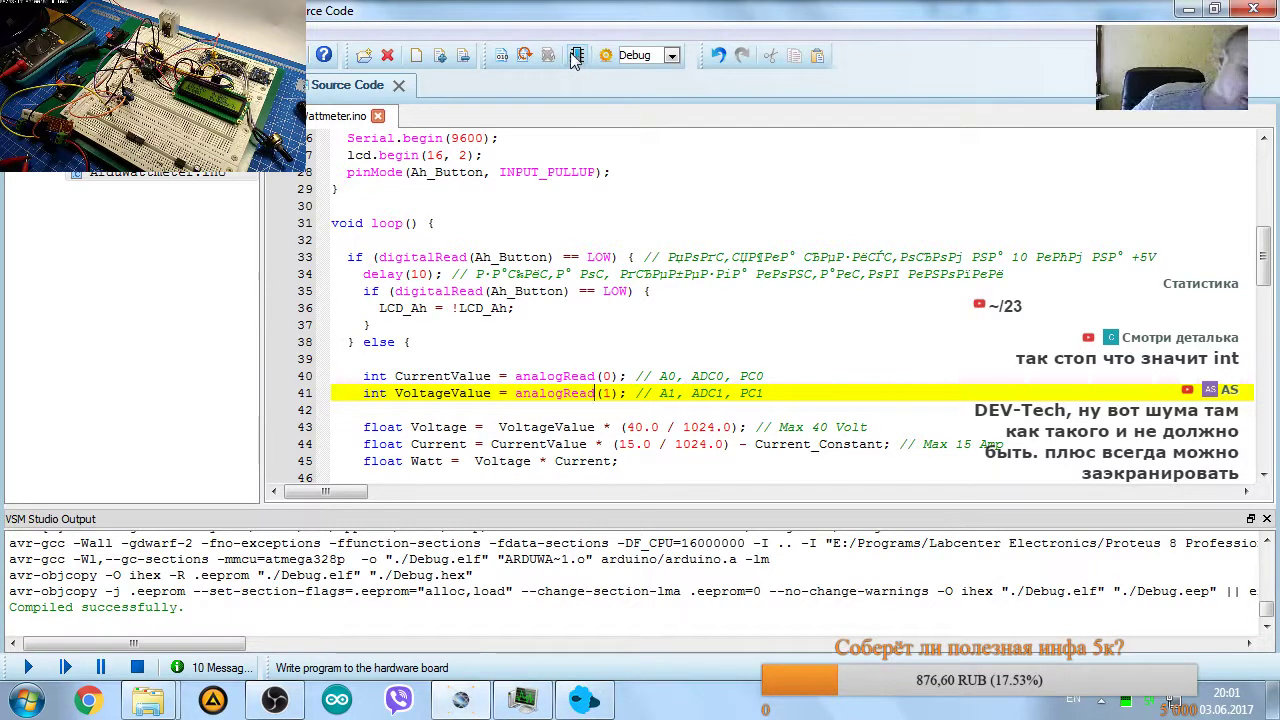
{"action": "left_click", "coordinate": [468, 325]}
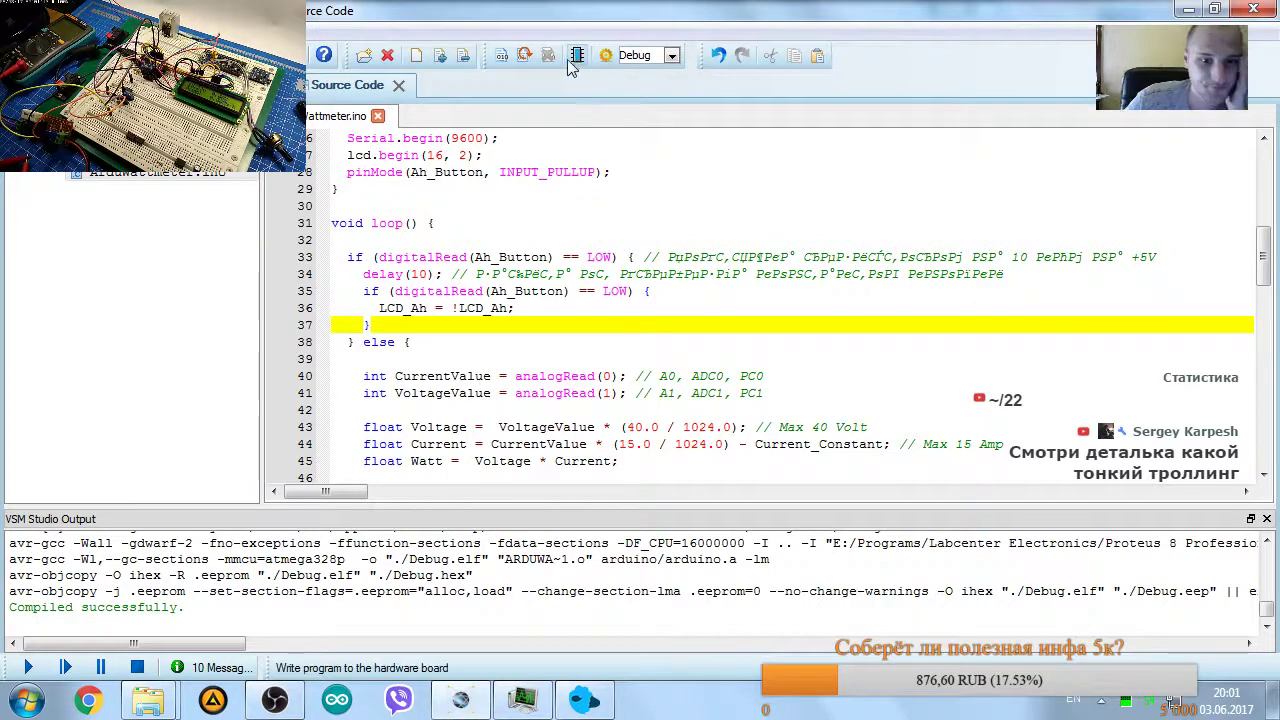
Switch to OBS and select the Смарт(картинка) scene to show the board.
{"action": "left_click", "coordinate": [293, 641]}
{"action": "left_click", "coordinate": [57, 484]}
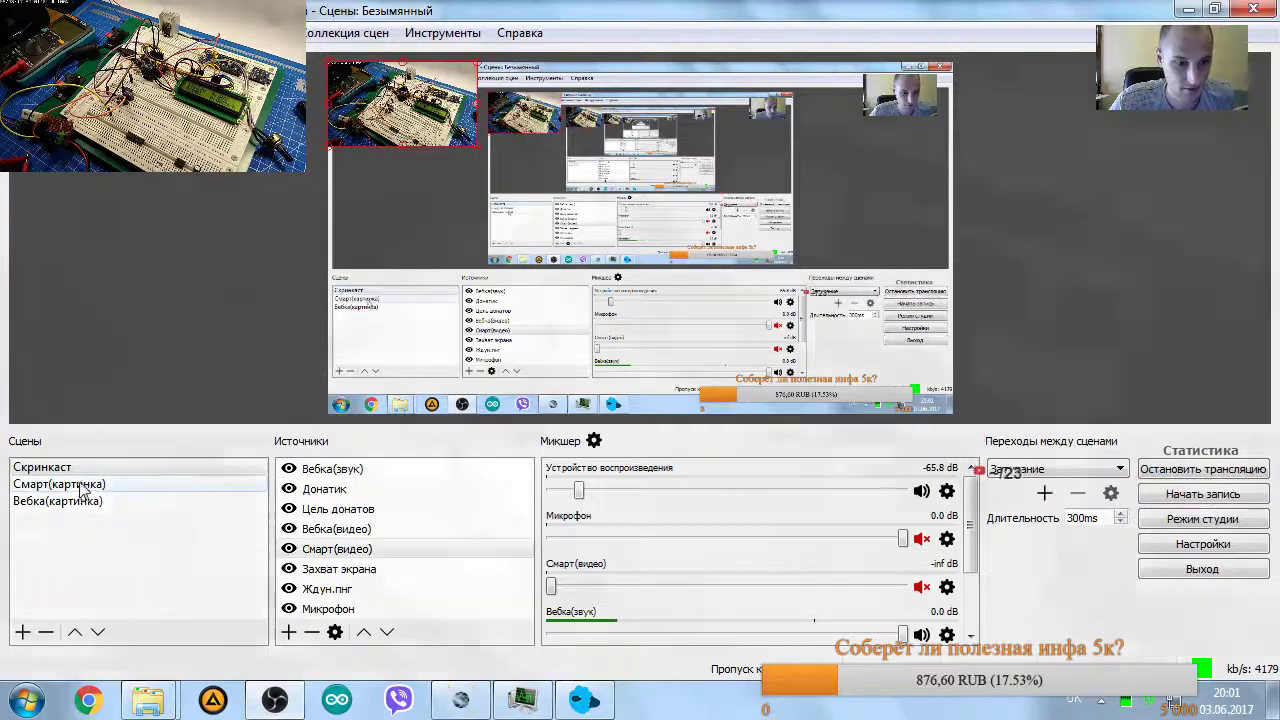